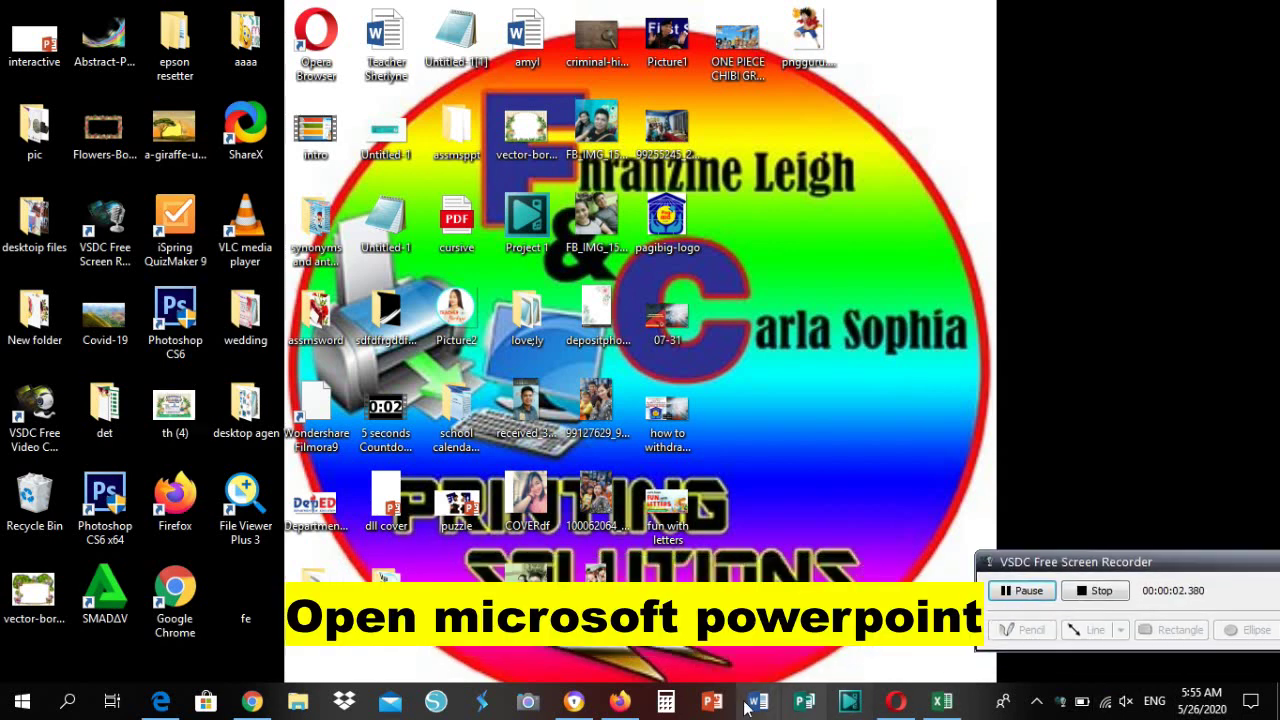
Launch PowerPoint from its taskbar icon on the Windows desktop
{"action": "left_click", "coordinate": [712, 701]}
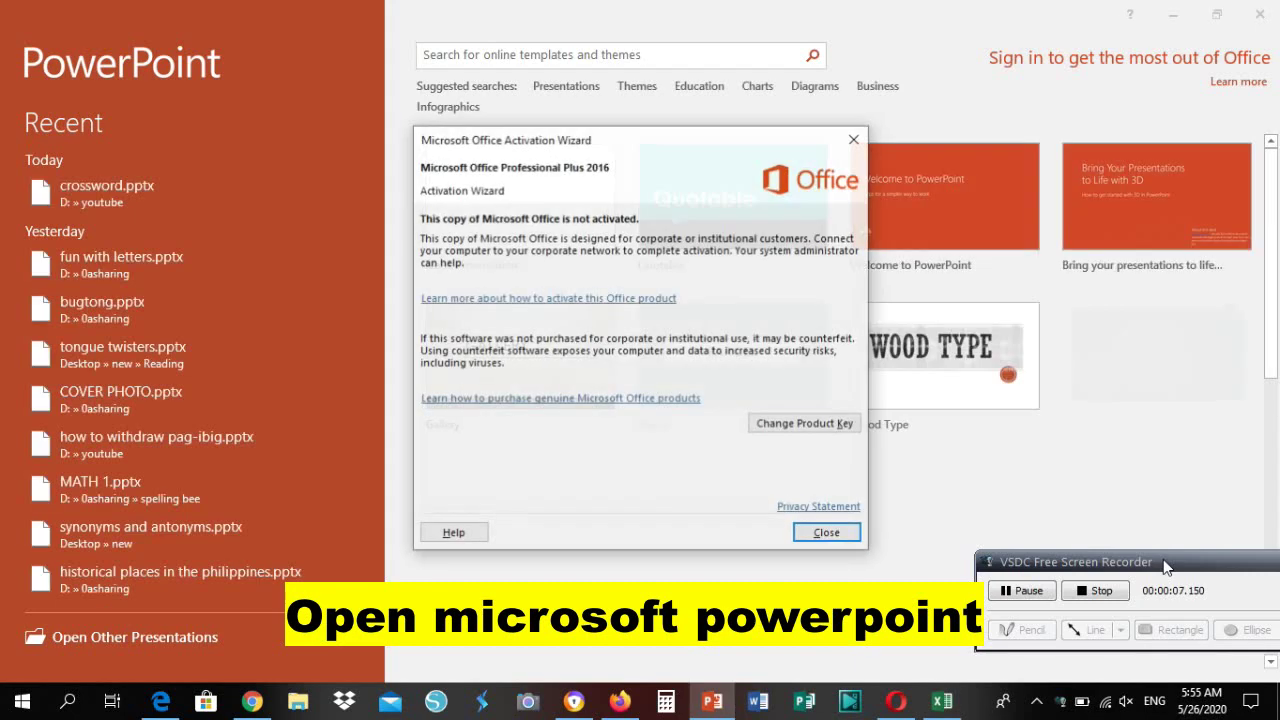
Dismiss the activation notice and create a blank presentation holding only one Blank-layout slide
{"action": "left_click", "coordinate": [856, 140]}
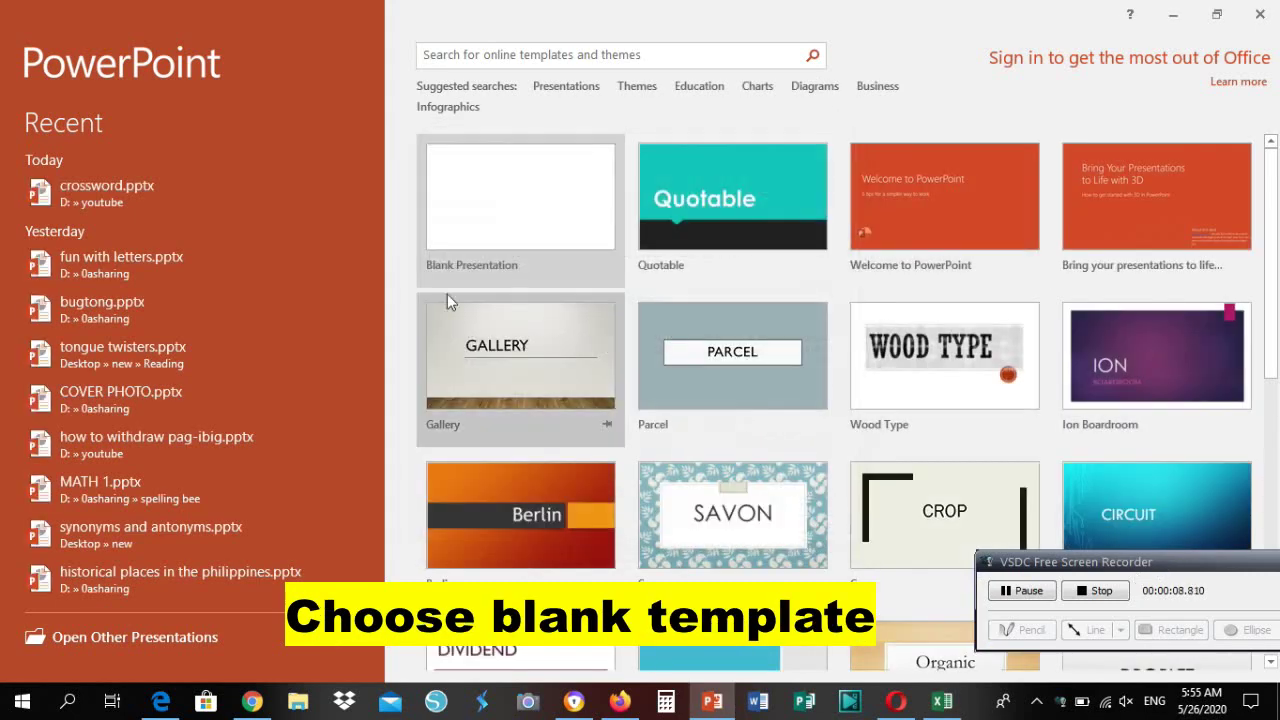
{"action": "left_click", "coordinate": [479, 238]}
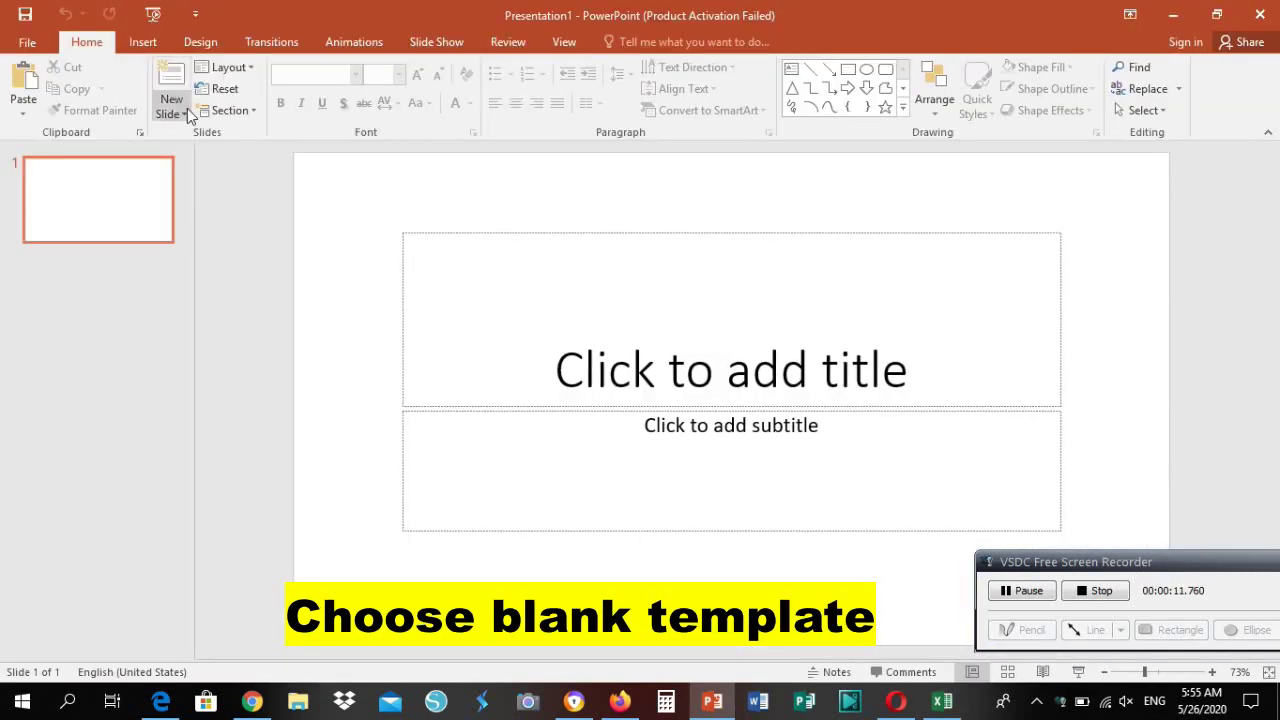
{"action": "left_click", "coordinate": [187, 108]}
{"action": "left_click", "coordinate": [203, 352]}
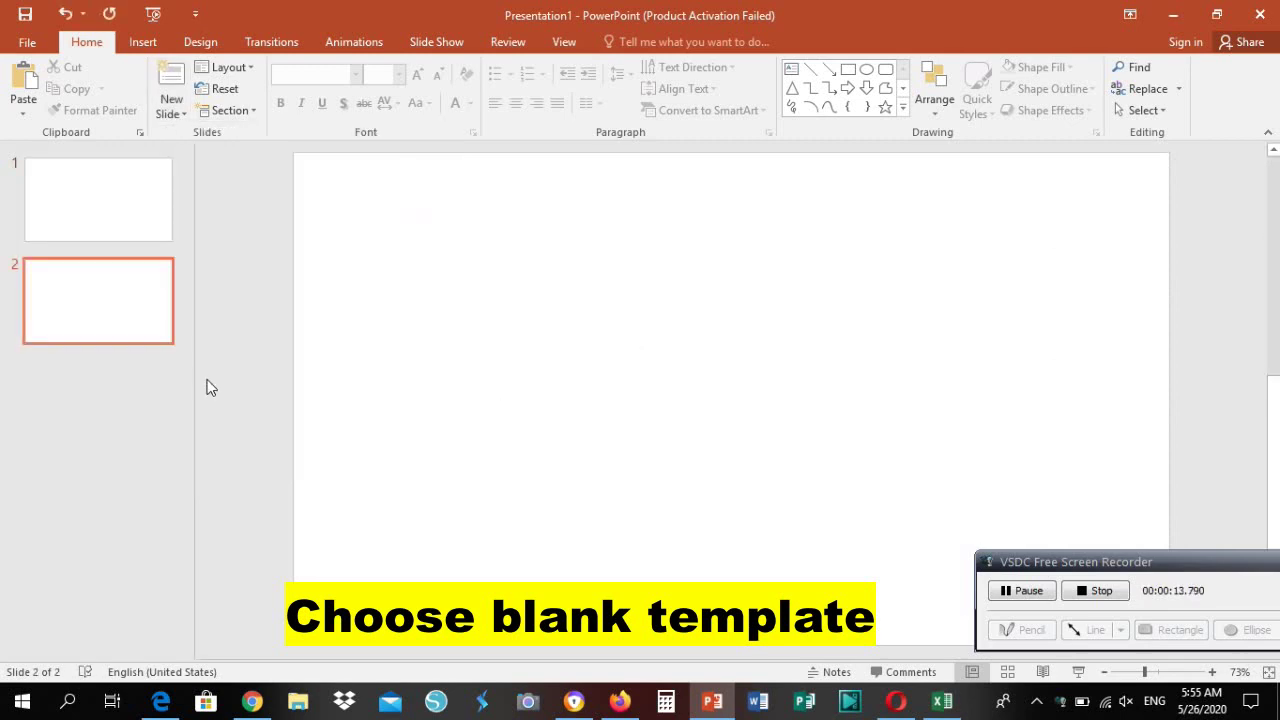
{"action": "left_click", "coordinate": [72, 217]}
{"action": "key", "text": "Delete"}
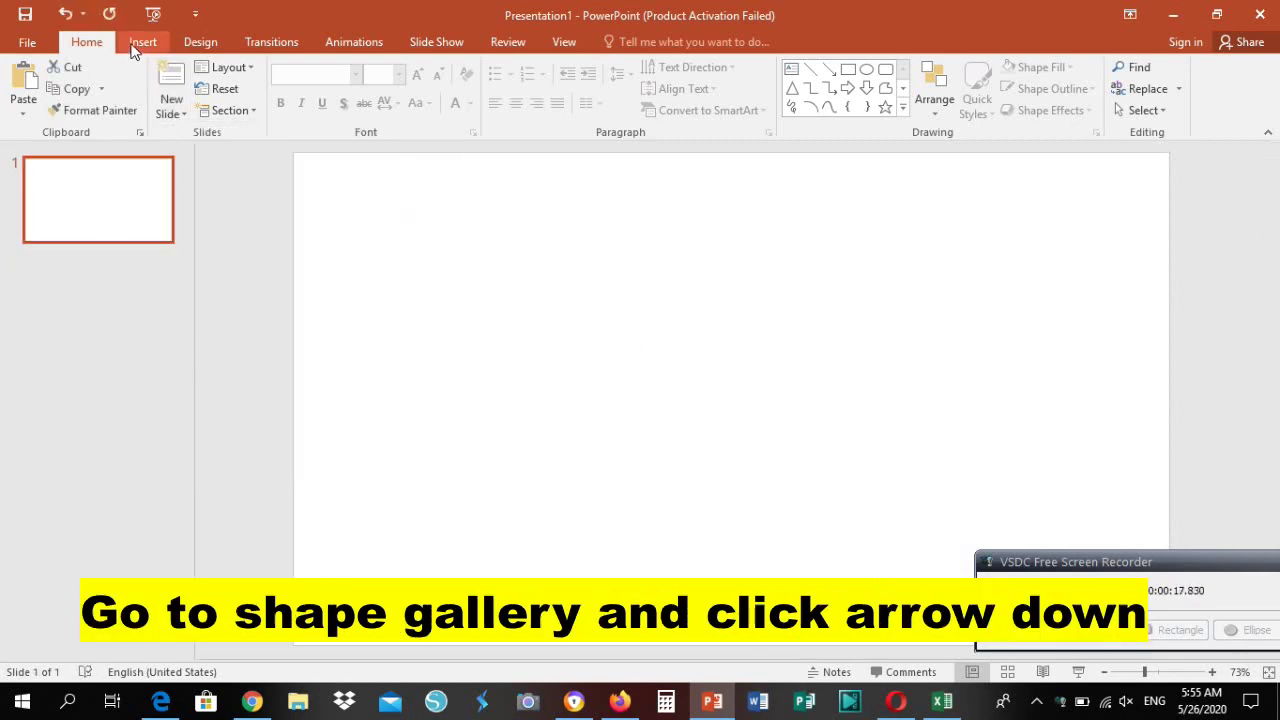
Draw a small rounded-rectangle square near the top centre of the slide
{"action": "left_click", "coordinate": [901, 108]}
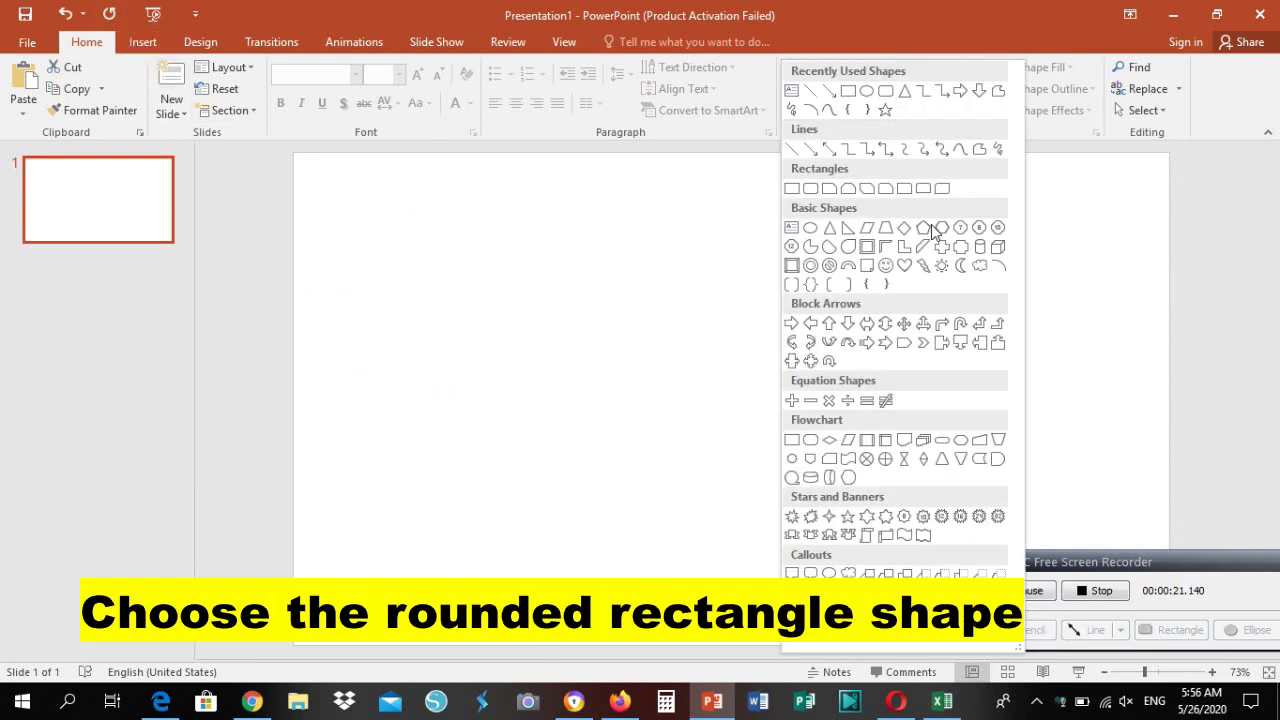
{"action": "left_click", "coordinate": [810, 190]}
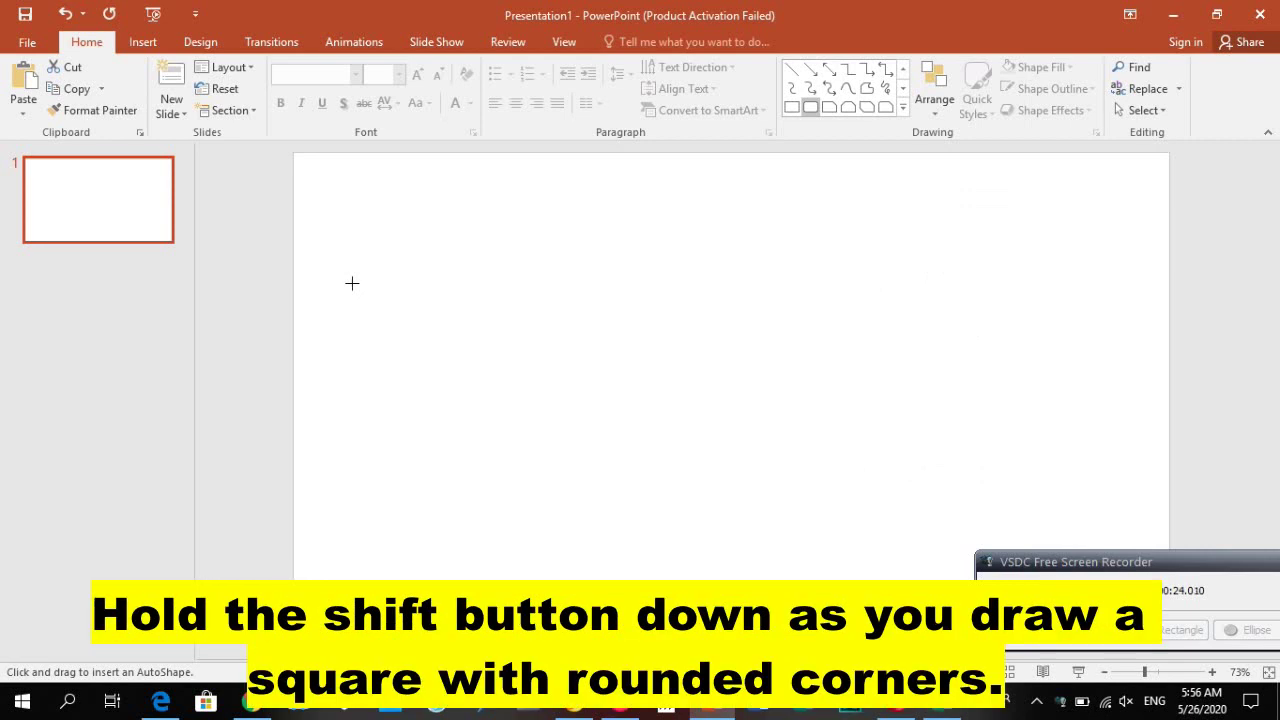
{"action": "mouse_move", "coordinate": [331, 224]}
{"action": "left_mouse_down"}
{"action": "mouse_move", "coordinate": [391, 282]}
{"action": "mouse_move", "coordinate": [643, 292]}
{"action": "left_mouse_up"}
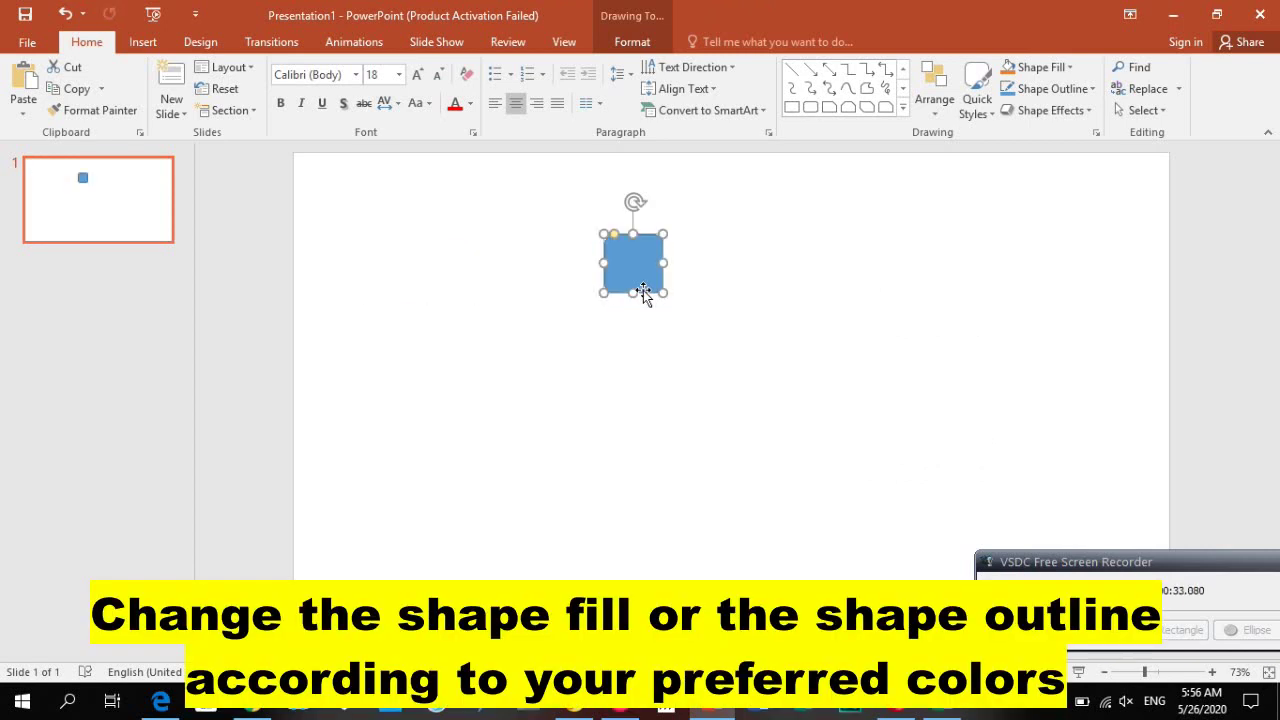
Fill the rounded square with green and give it a red outline
{"action": "left_click", "coordinate": [1069, 67]}
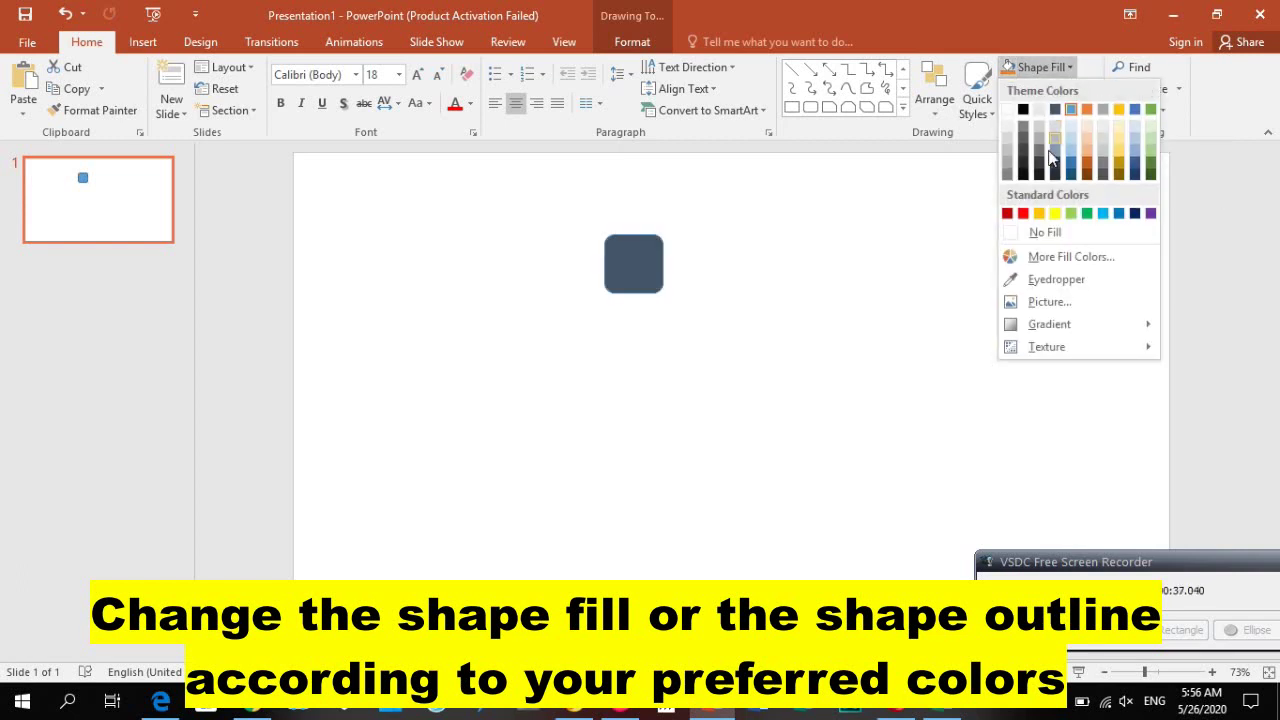
{"action": "left_click", "coordinate": [1087, 215]}
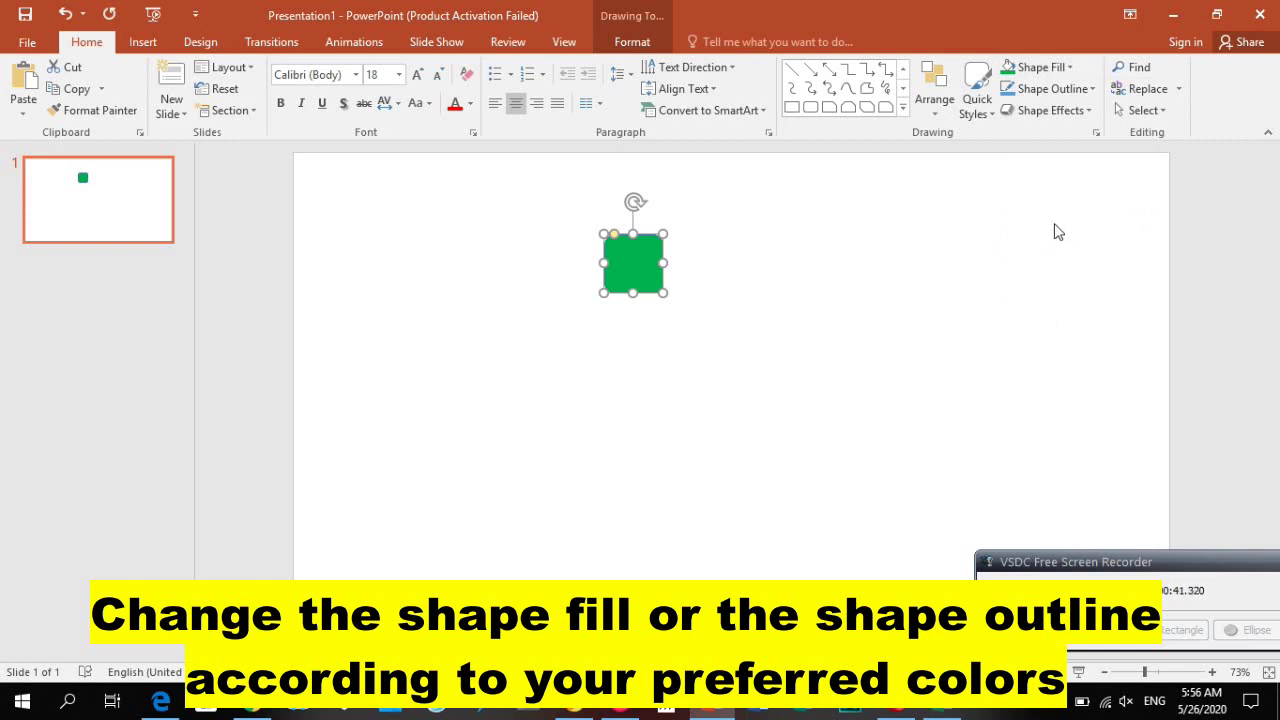
{"action": "left_click", "coordinate": [1088, 89]}
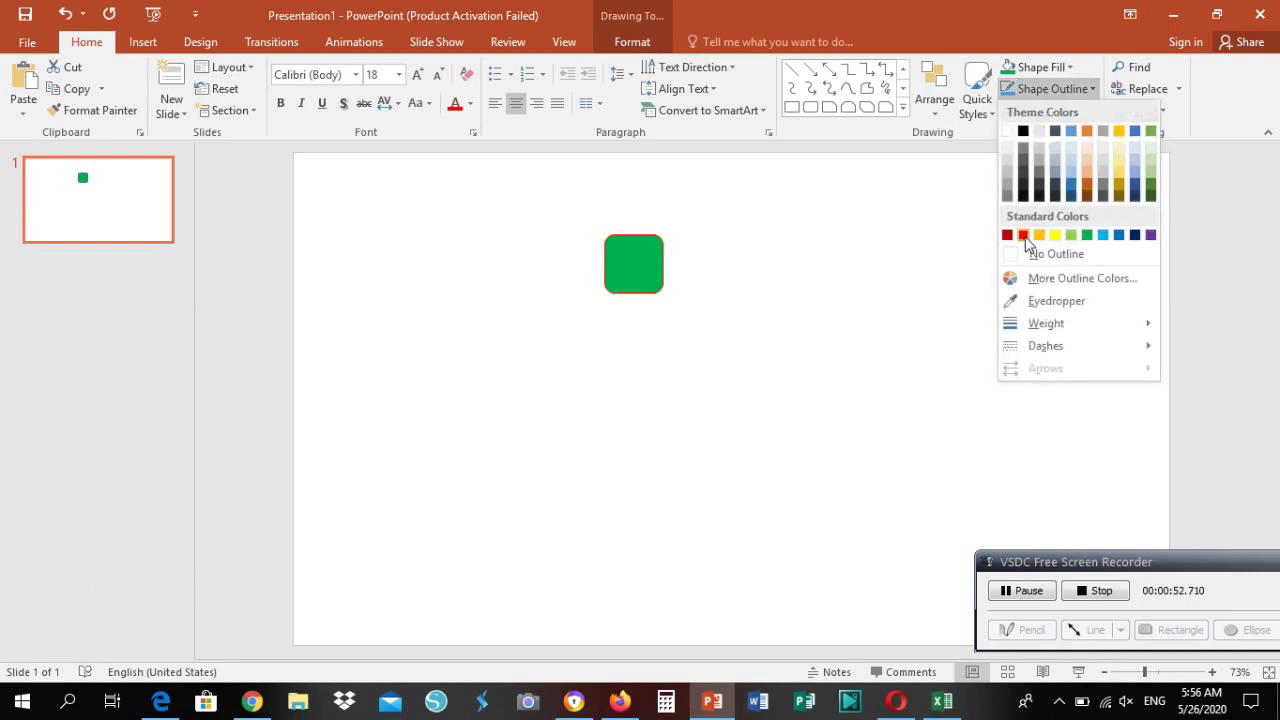
{"action": "left_click", "coordinate": [1023, 236]}
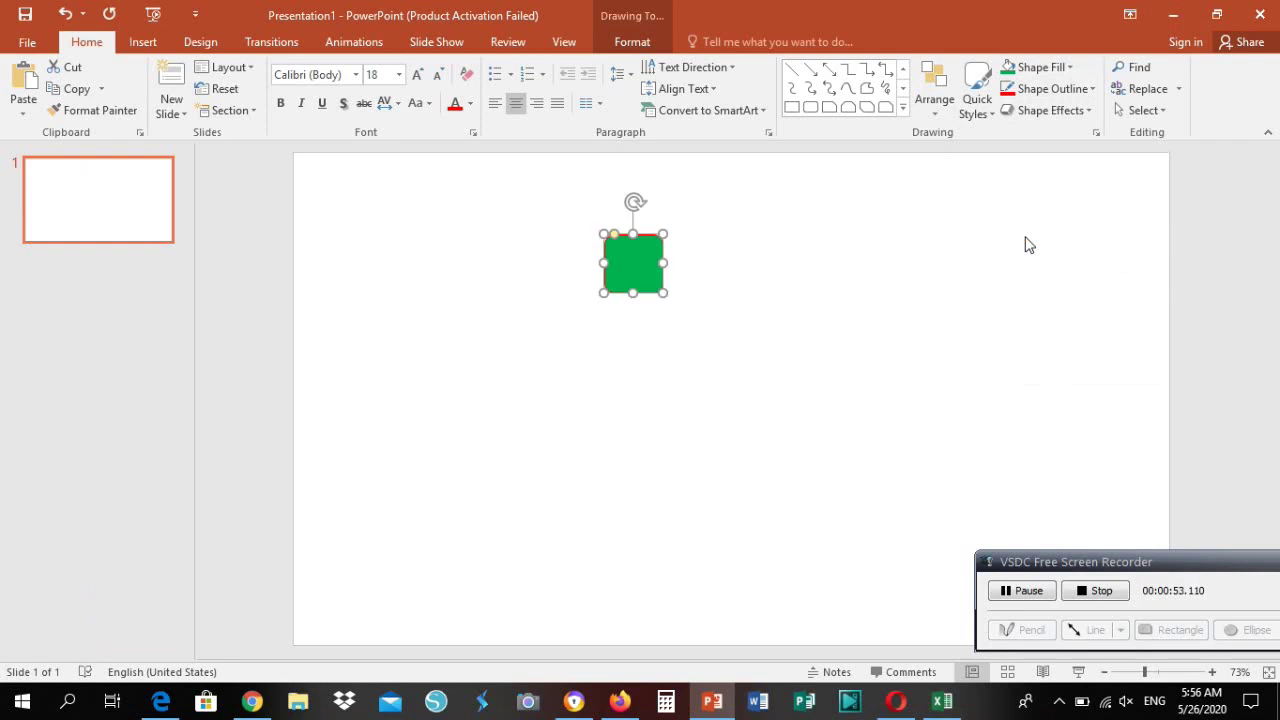
{"action": "left_click", "coordinate": [778, 331]}
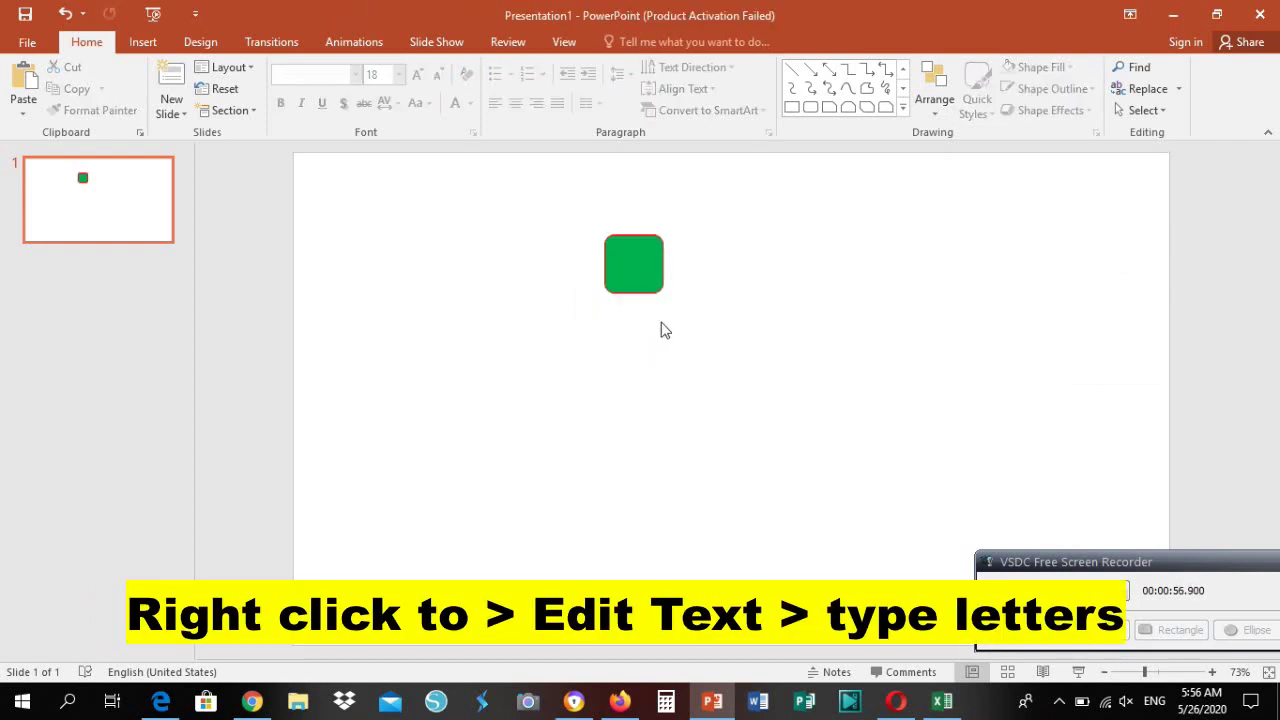
{"action": "left_click", "coordinate": [636, 289]}
Type a capital 'S' inside the green square using Edit Text, then select it
{"action": "right_click", "coordinate": [642, 298]}
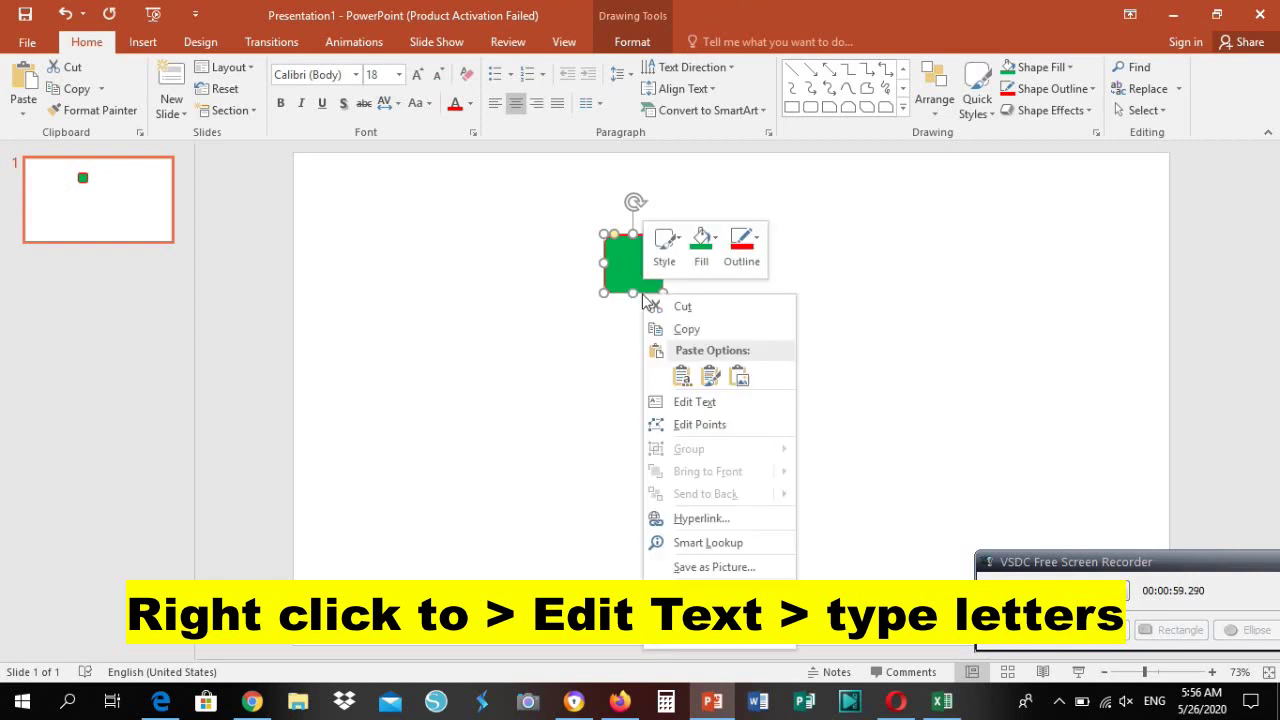
{"action": "left_click", "coordinate": [692, 403]}
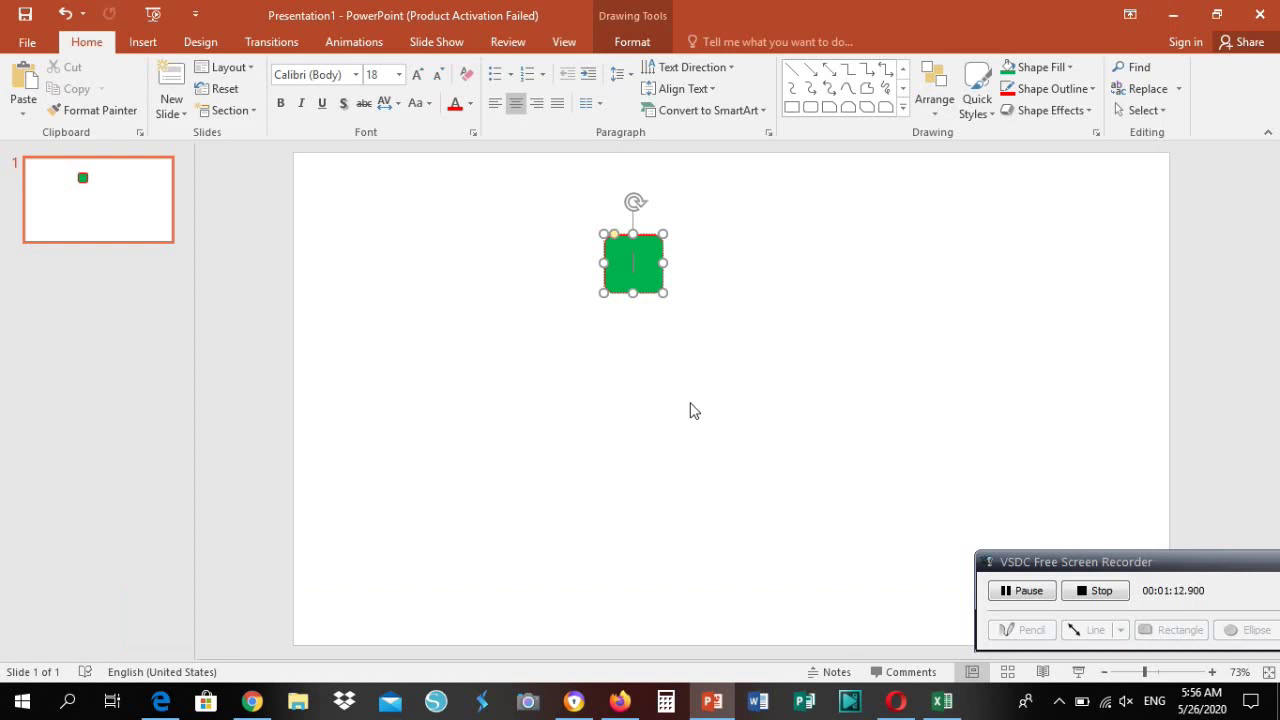
{"action": "key", "text": "alt+shift"}
{"action": "type", "text": "S"}
{"action": "key", "text": "ctrl+a"}
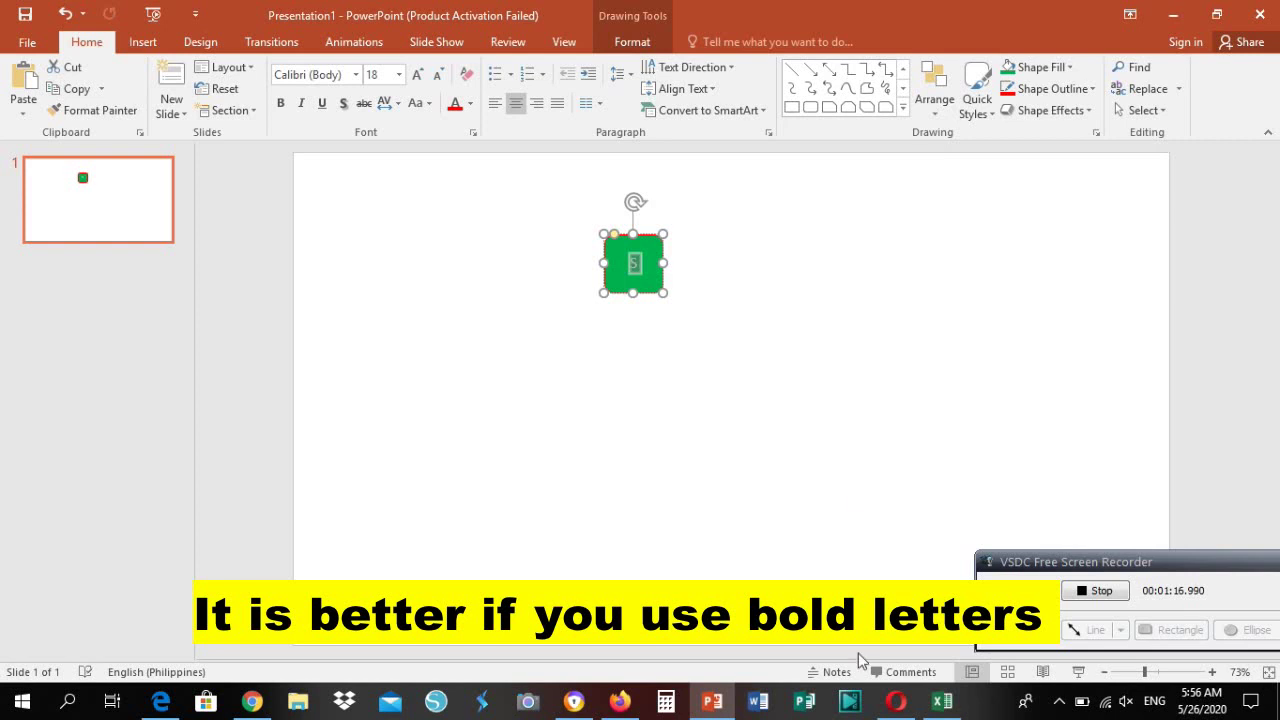
Make the S bold and set its font to Arial Black
{"action": "left_click", "coordinate": [280, 103]}
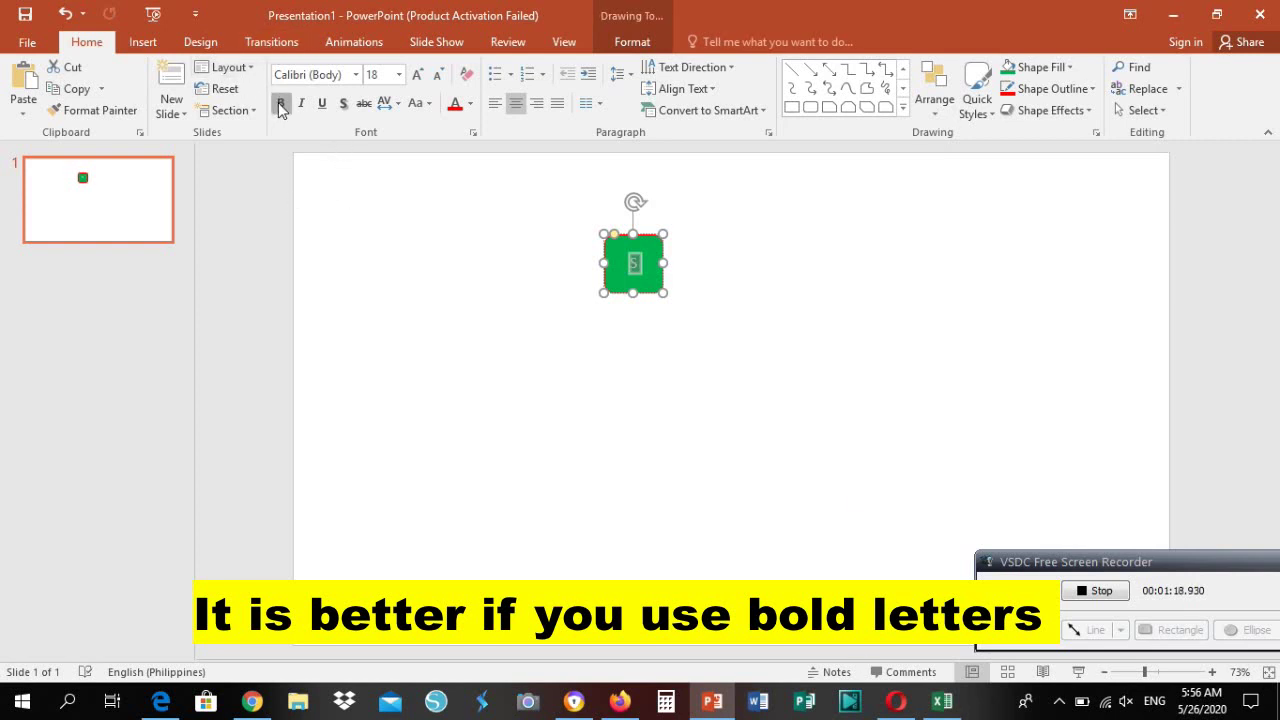
{"action": "left_click", "coordinate": [356, 75]}
{"action": "scroll", "coordinate": [362, 228], "scroll_direction": "down", "scroll_amount": 1}
{"action": "scroll", "coordinate": [362, 228], "scroll_direction": "down", "scroll_amount": 4}
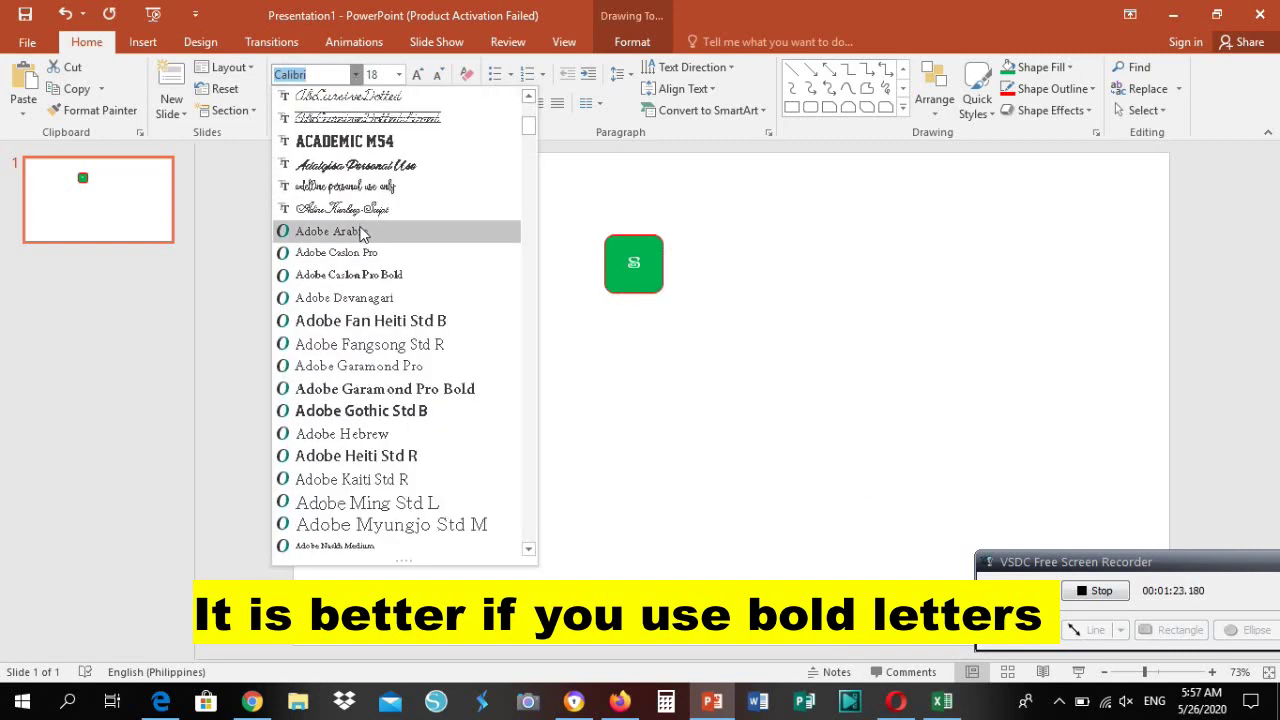
{"action": "scroll", "coordinate": [362, 228], "scroll_direction": "down", "scroll_amount": 5}
{"action": "scroll", "coordinate": [362, 228], "scroll_direction": "down", "scroll_amount": 1}
{"action": "scroll", "coordinate": [363, 260], "scroll_direction": "down", "scroll_amount": 6}
{"action": "scroll", "coordinate": [362, 272], "scroll_direction": "down", "scroll_amount": 3}
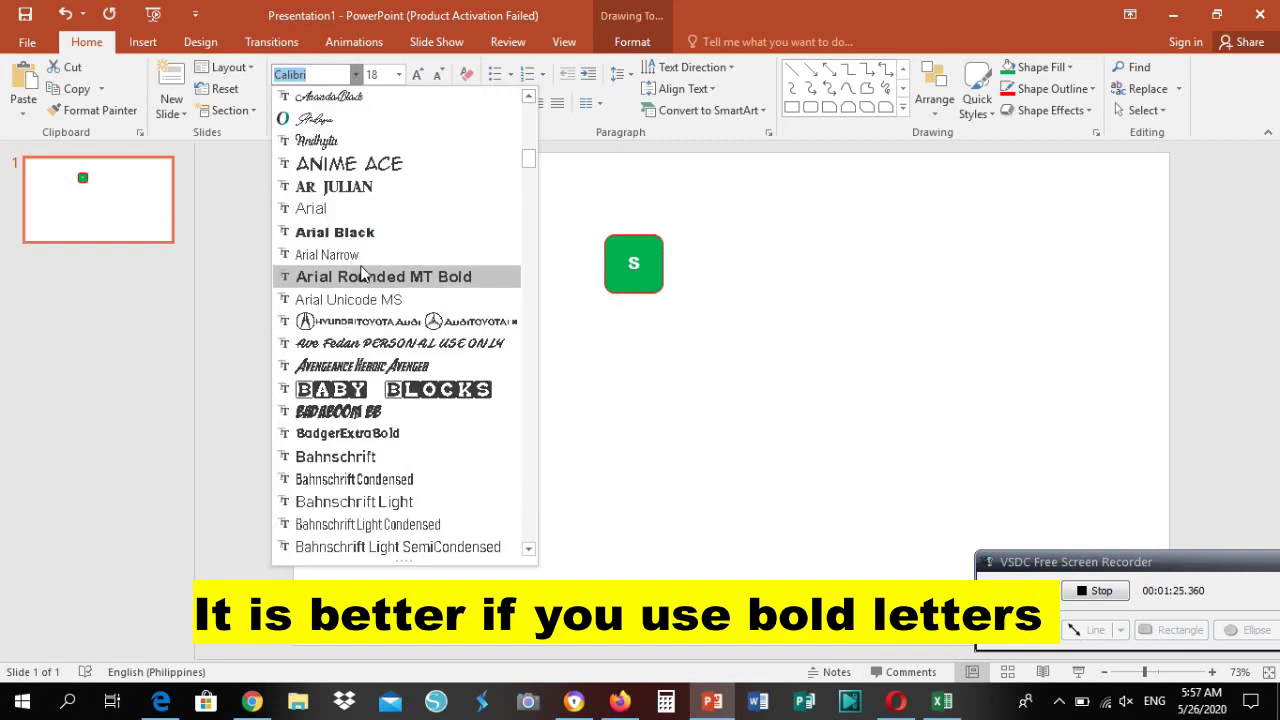
{"action": "scroll", "coordinate": [345, 245], "scroll_direction": "down", "scroll_amount": 3}
{"action": "scroll", "coordinate": [325, 210], "scroll_direction": "up", "scroll_amount": 3}
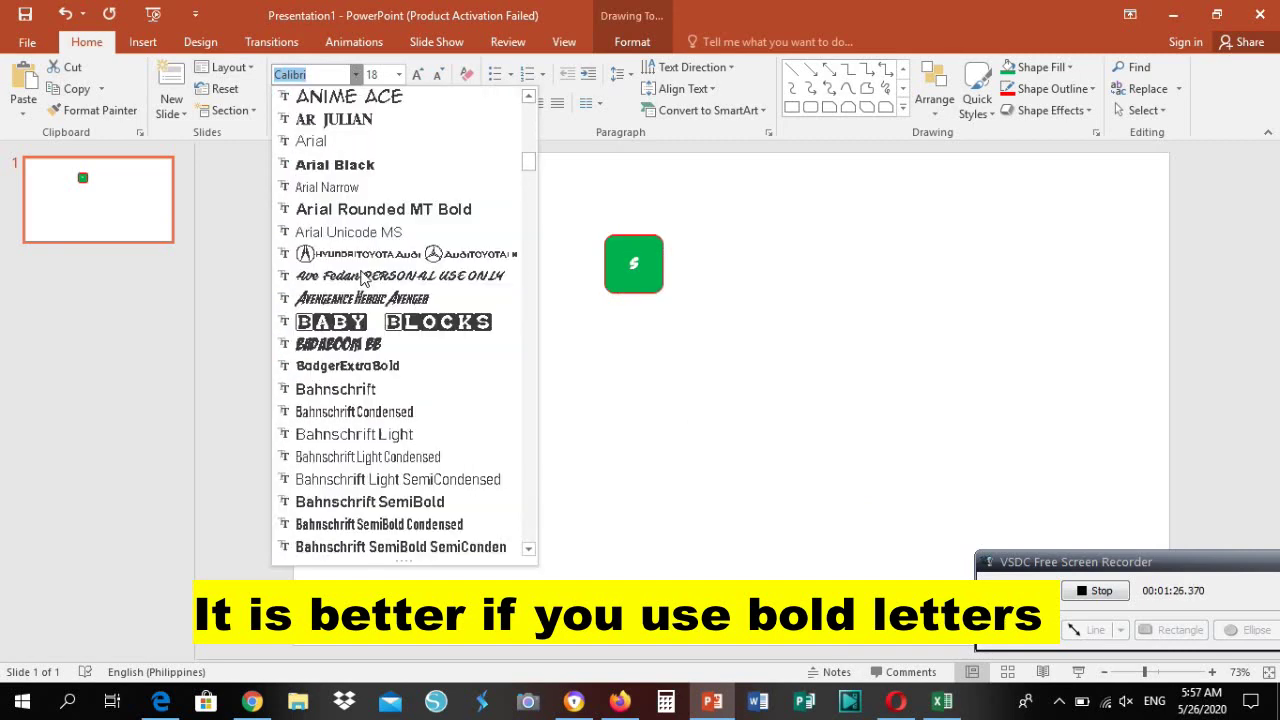
{"action": "left_click", "coordinate": [322, 164]}
Enlarge the S step by step to 54 pt so it fills the tile
{"action": "left_click", "coordinate": [417, 84]}
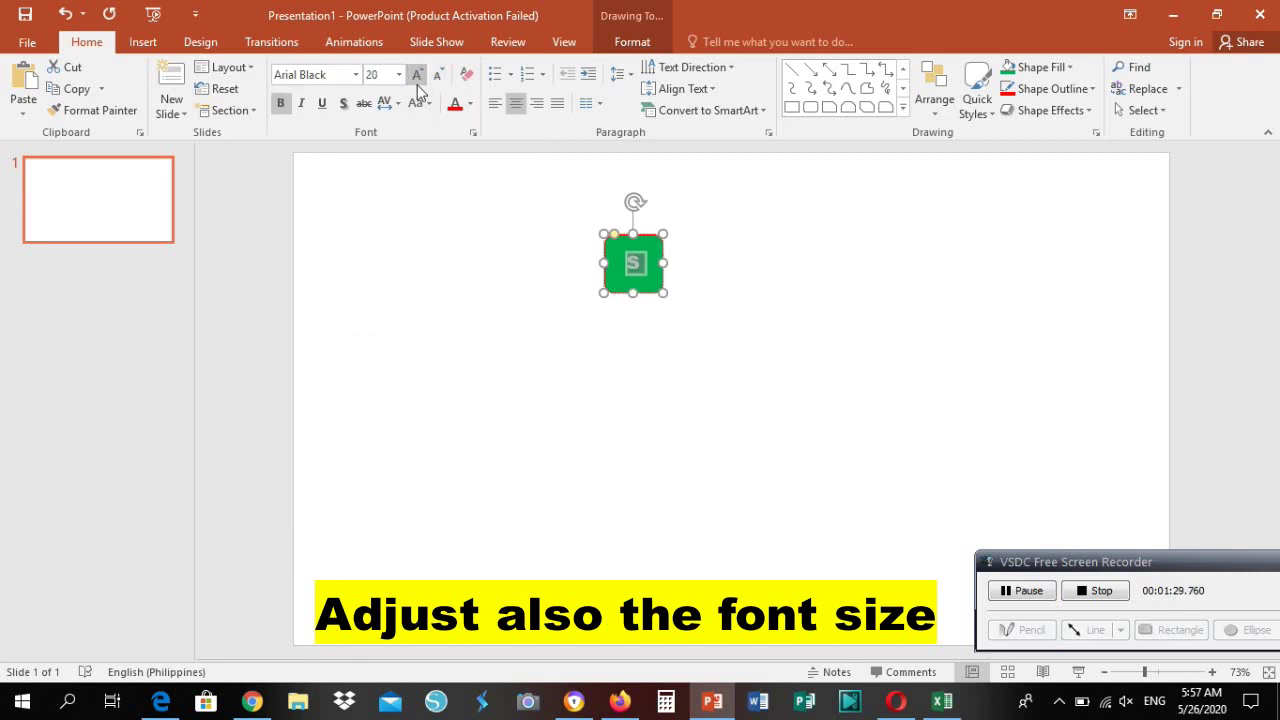
{"action": "left_click", "coordinate": [417, 84]}
{"action": "left_click", "coordinate": [417, 84]}
{"action": "left_click", "coordinate": [417, 84]}
{"action": "left_click", "coordinate": [417, 84]}
{"action": "left_click", "coordinate": [417, 84]}
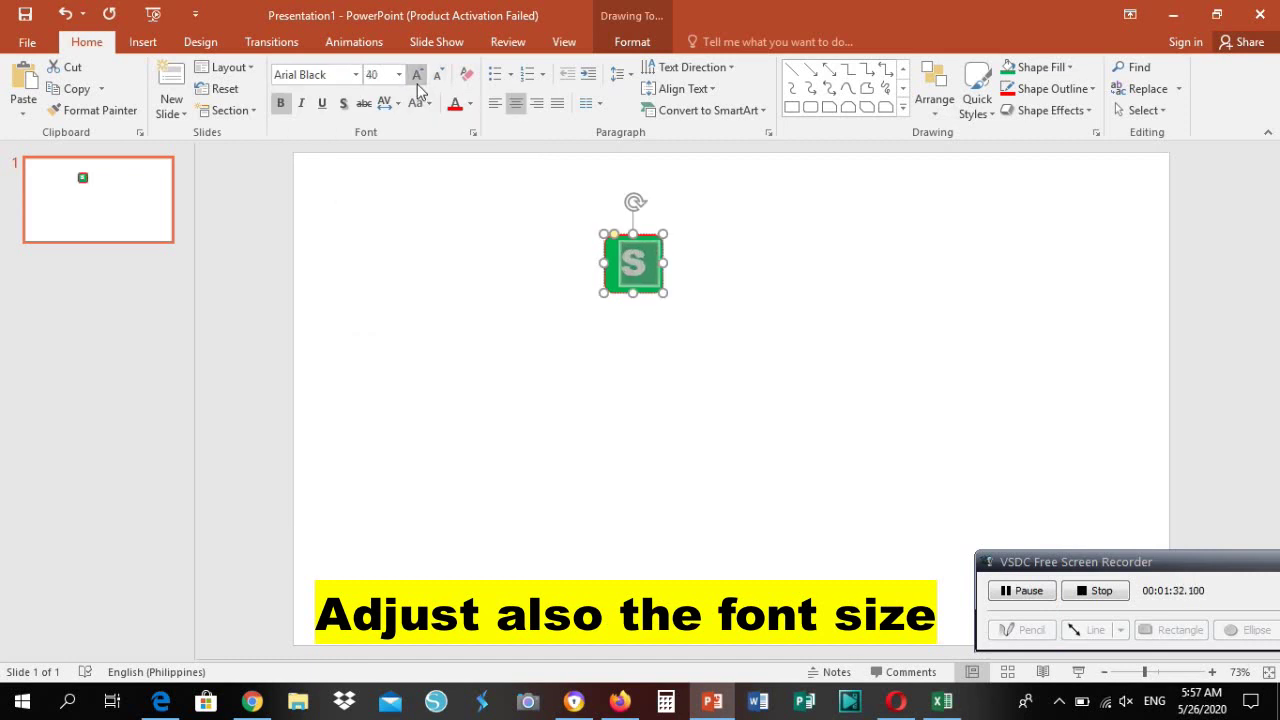
{"action": "left_click", "coordinate": [417, 84]}
{"action": "left_click", "coordinate": [645, 348]}
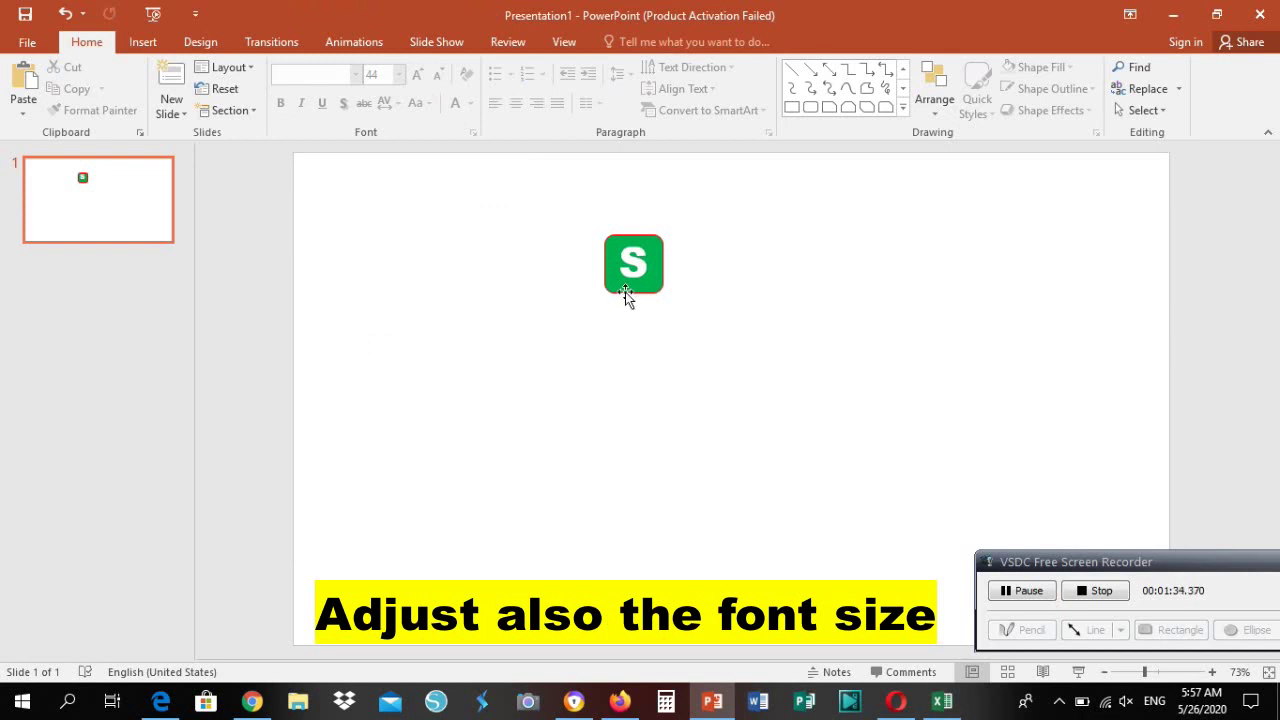
{"action": "left_click", "coordinate": [624, 296]}
{"action": "left_click", "coordinate": [783, 343]}
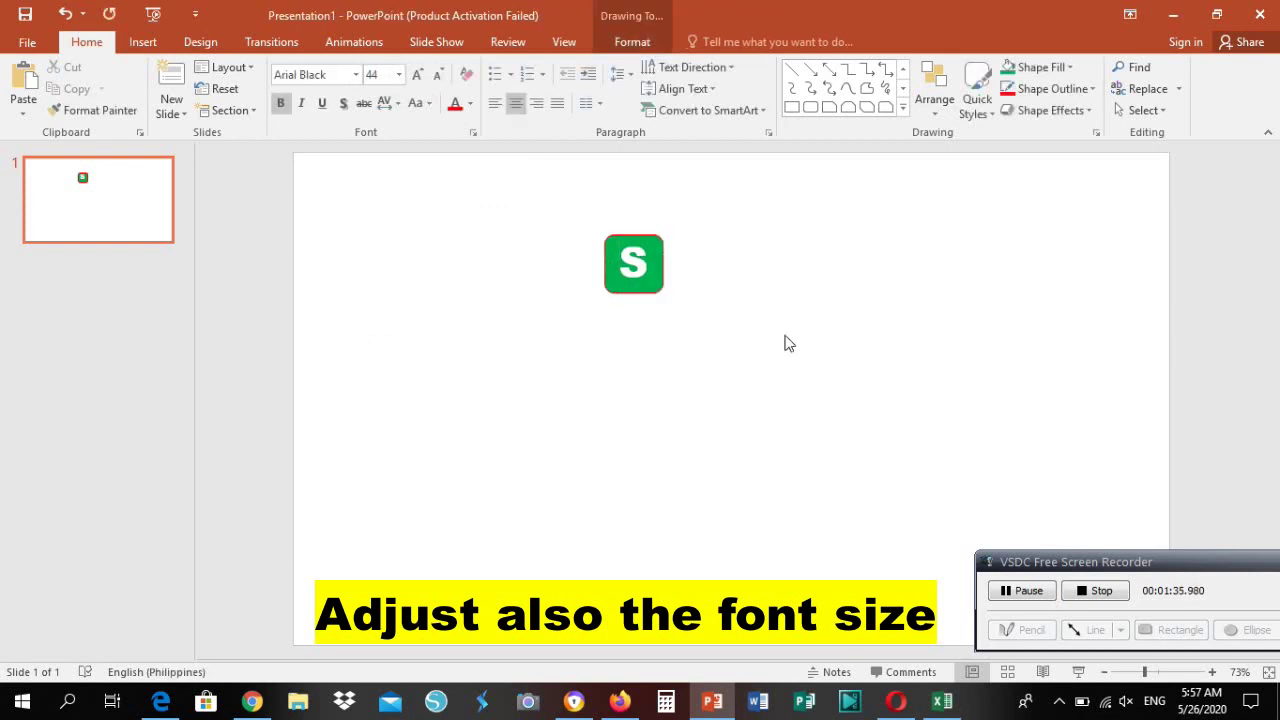
{"action": "left_click", "coordinate": [632, 262]}
{"action": "double_click", "coordinate": [640, 265]}
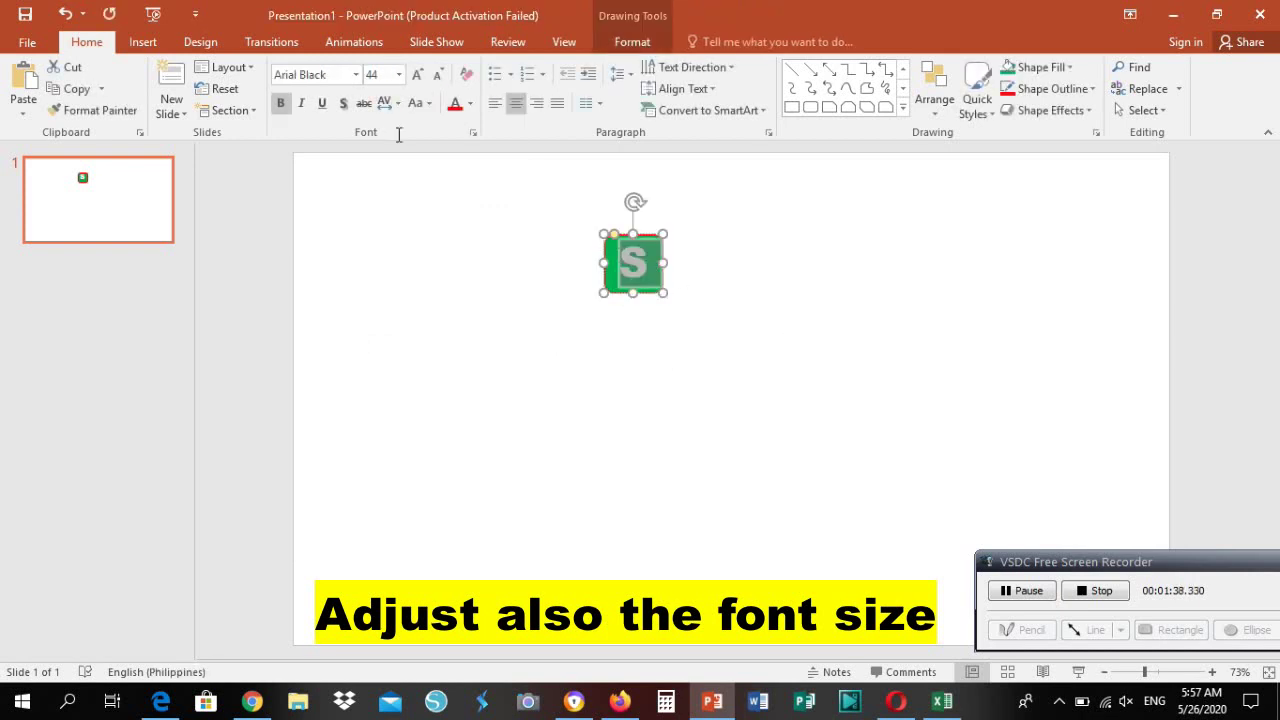
{"action": "left_click", "coordinate": [418, 76]}
{"action": "left_click", "coordinate": [418, 76]}
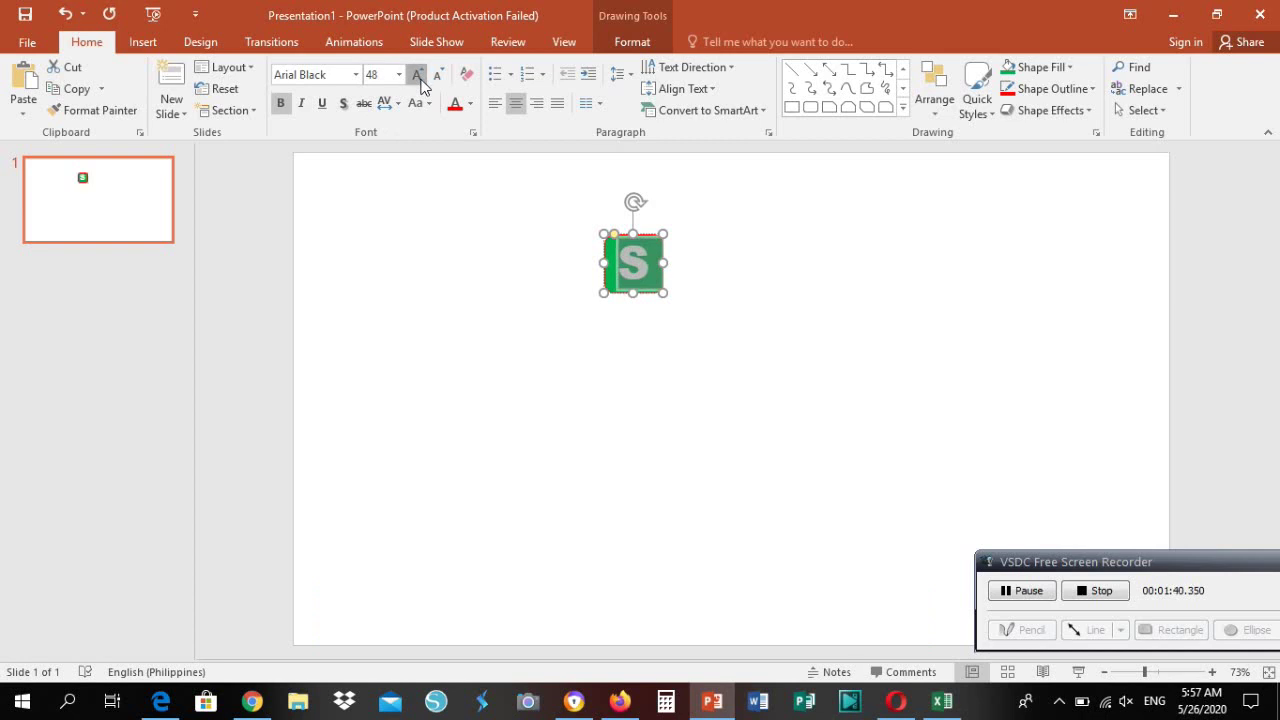
{"action": "left_click", "coordinate": [789, 363]}
{"action": "left_click", "coordinate": [636, 290]}
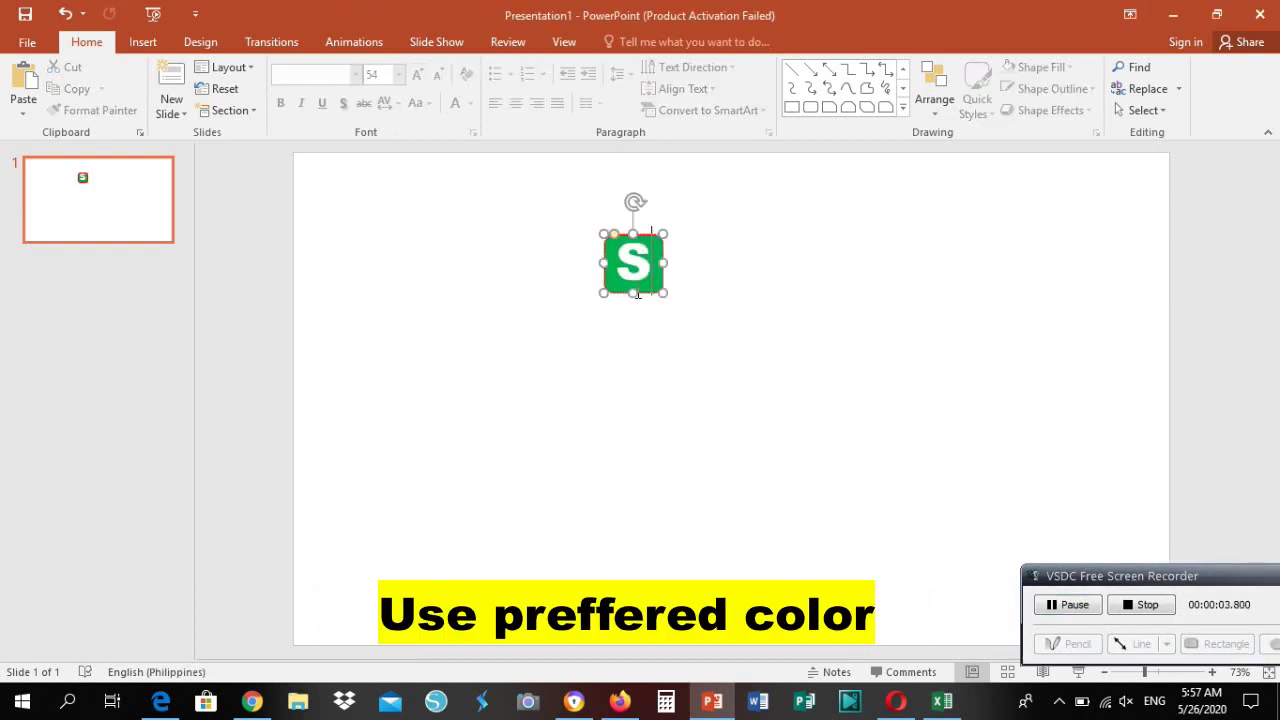
Nudge the S tile slightly up-left and fill the S letter with black
{"action": "left_click_drag", "start_coordinate": [645, 298], "coordinate": [595, 287]}
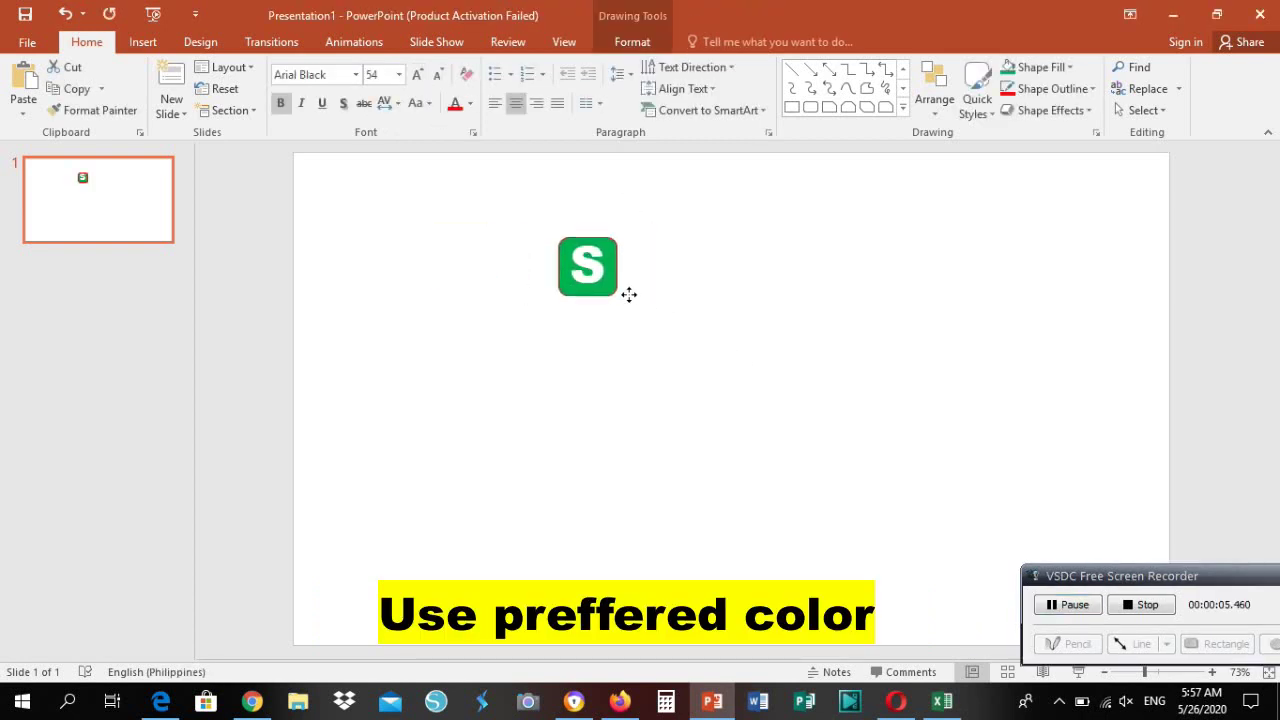
{"action": "left_click", "coordinate": [615, 383]}
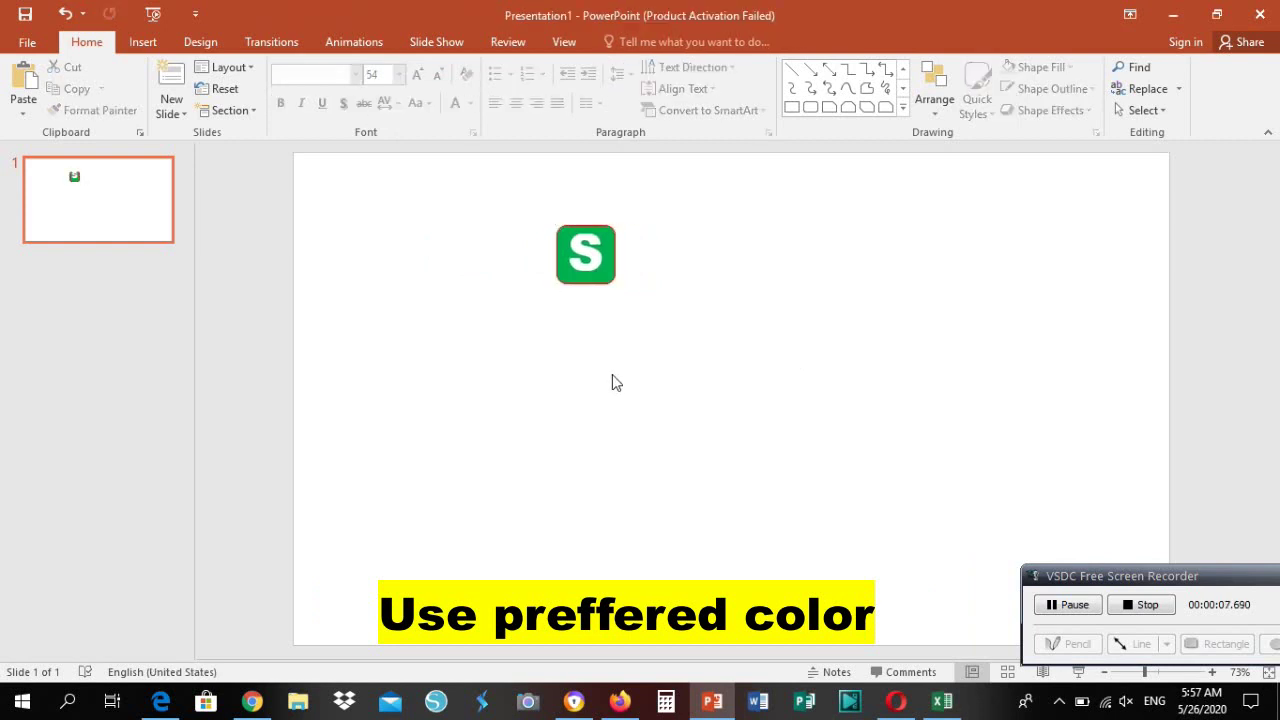
{"action": "double_click", "coordinate": [599, 258]}
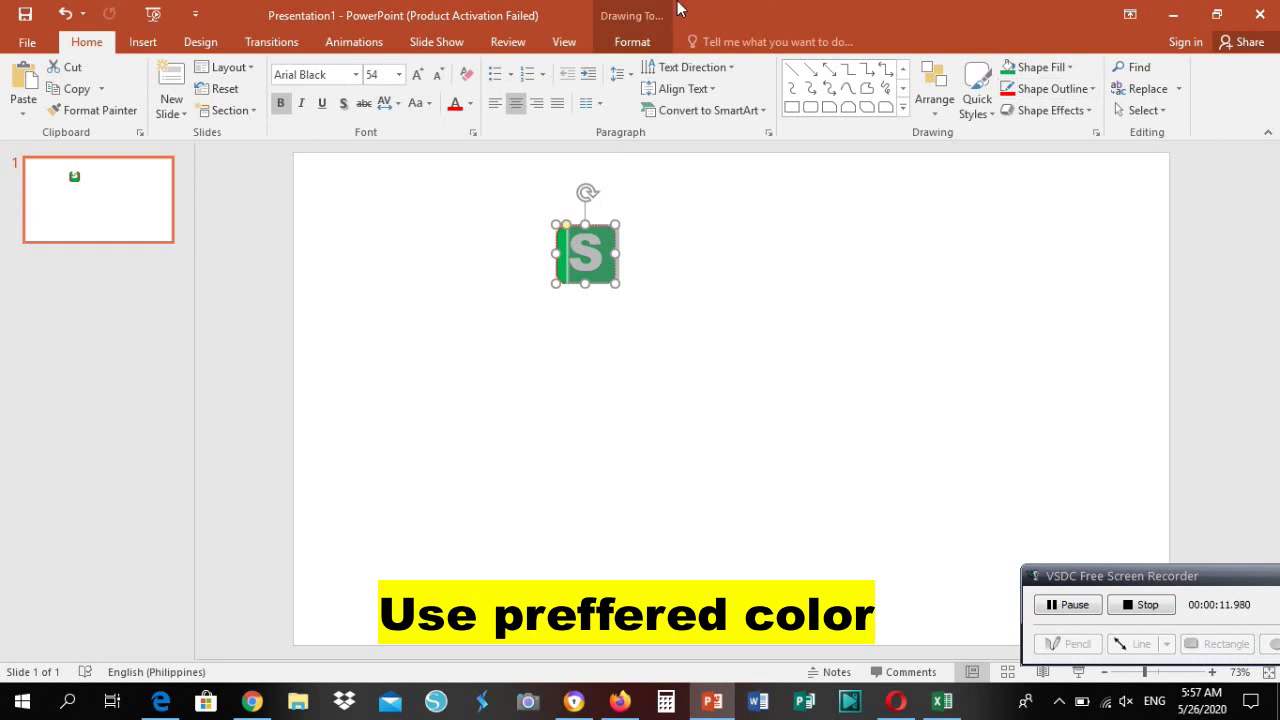
{"action": "left_click", "coordinate": [606, 18]}
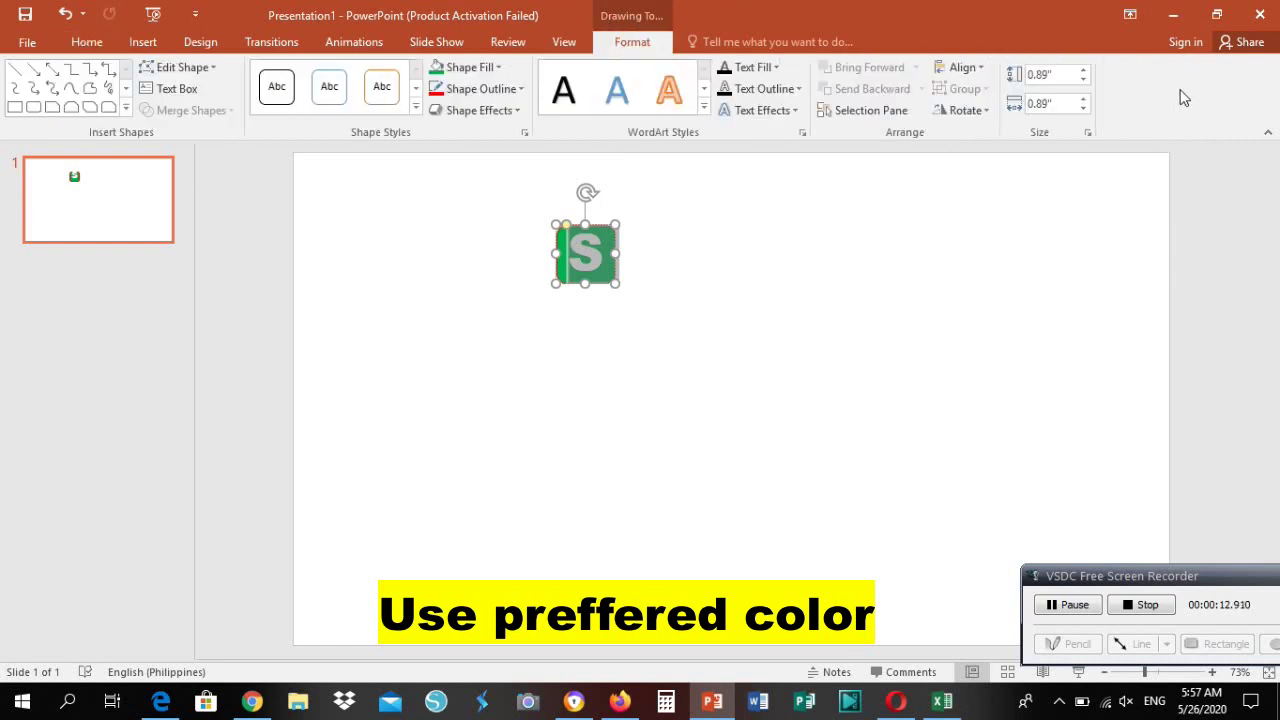
{"action": "left_click", "coordinate": [742, 68]}
{"action": "left_click", "coordinate": [757, 238]}
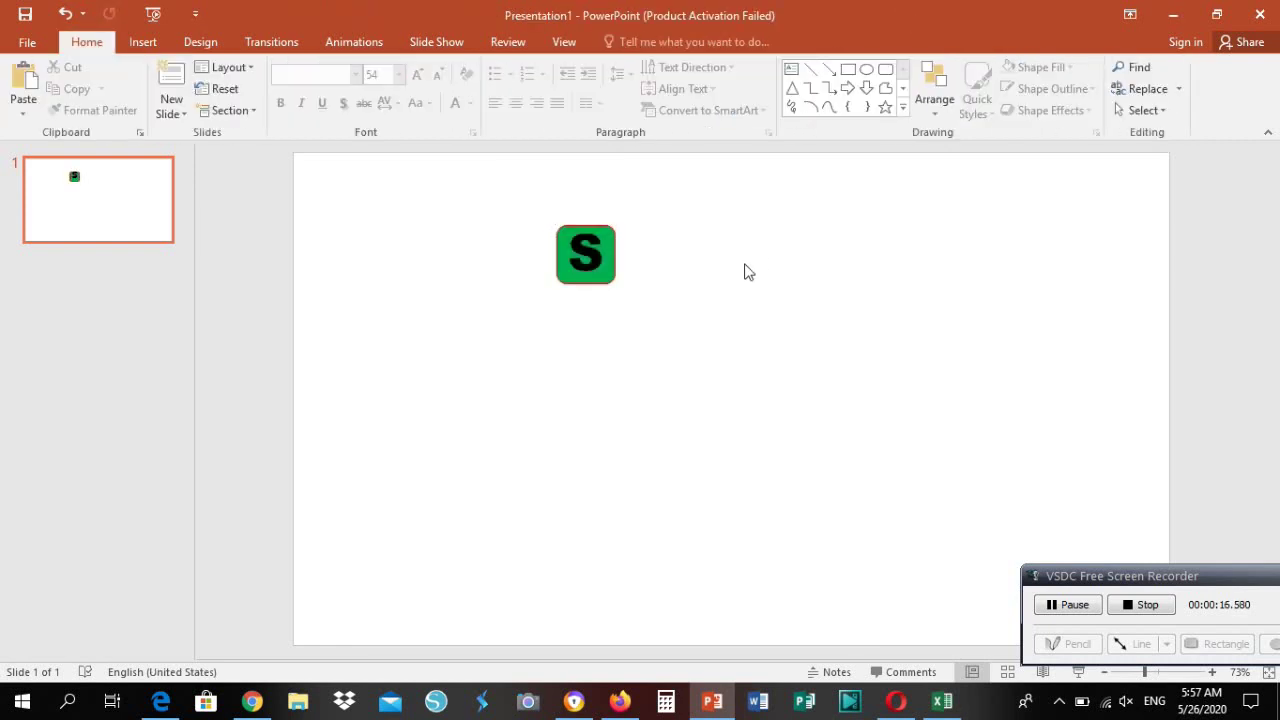
Give the S letter a white text outline
{"action": "double_click", "coordinate": [587, 250]}
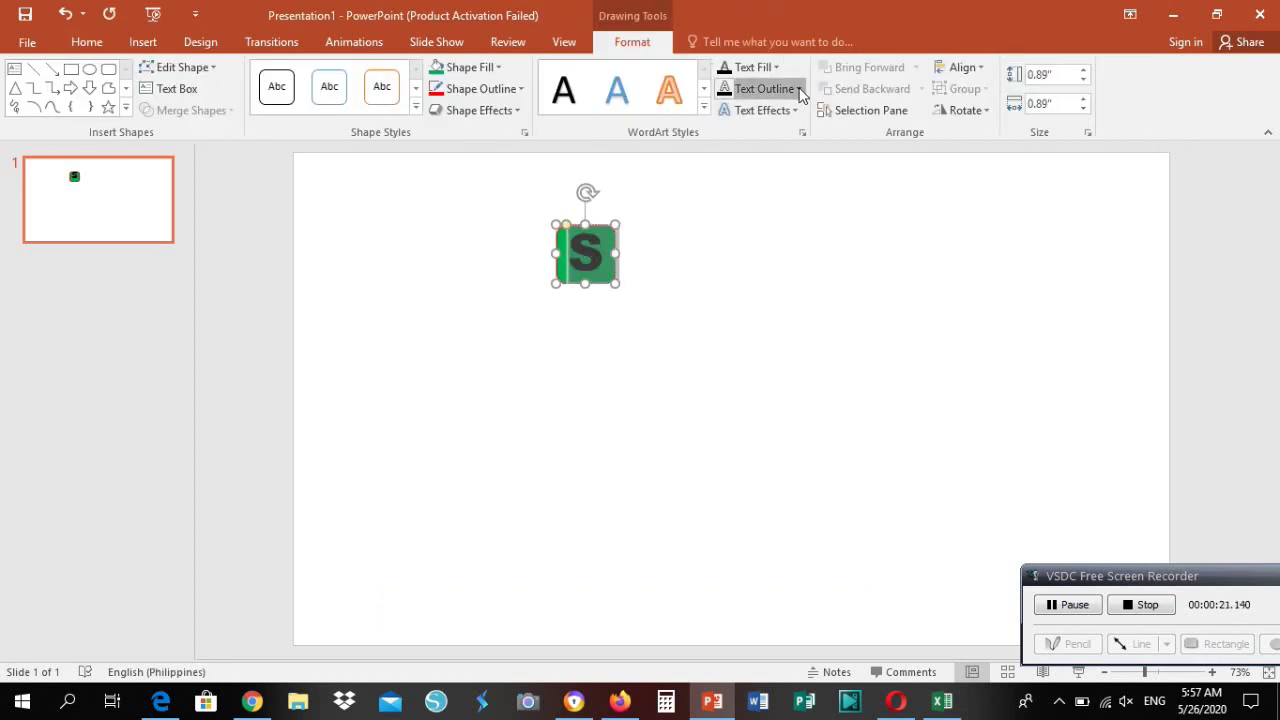
{"action": "left_click", "coordinate": [799, 90]}
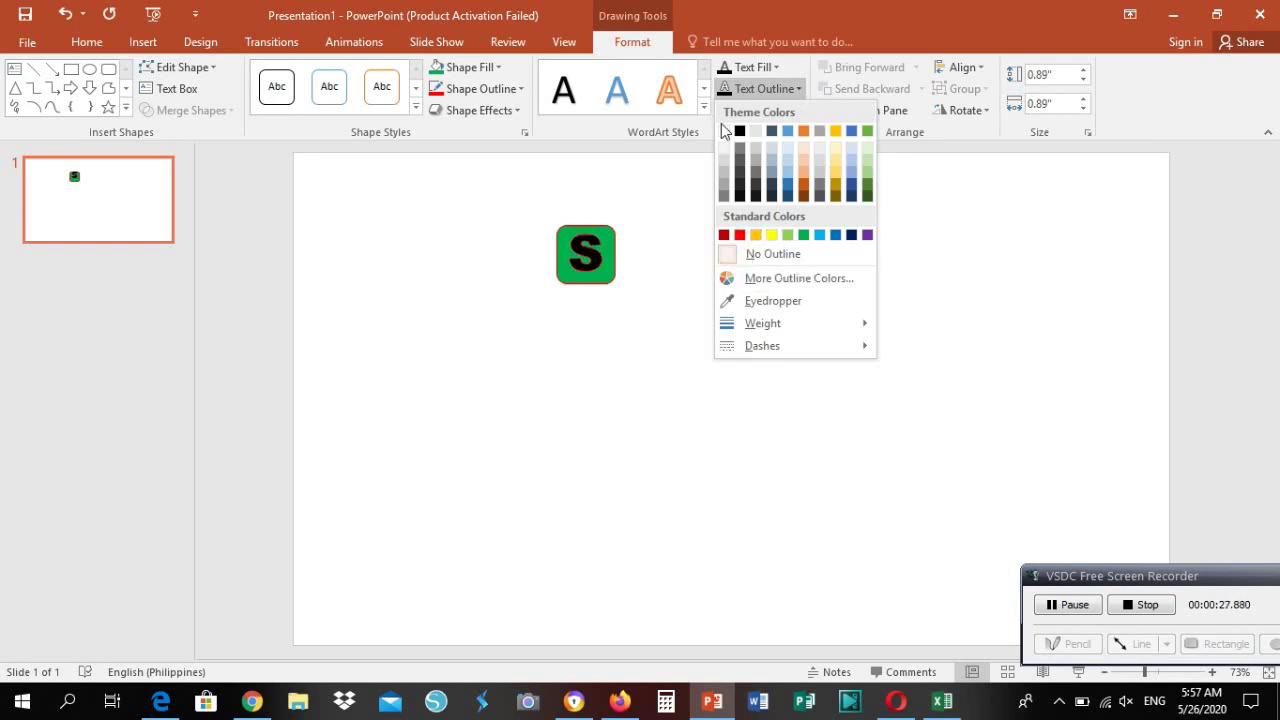
{"action": "left_click", "coordinate": [724, 133]}
{"action": "left_click", "coordinate": [673, 354]}
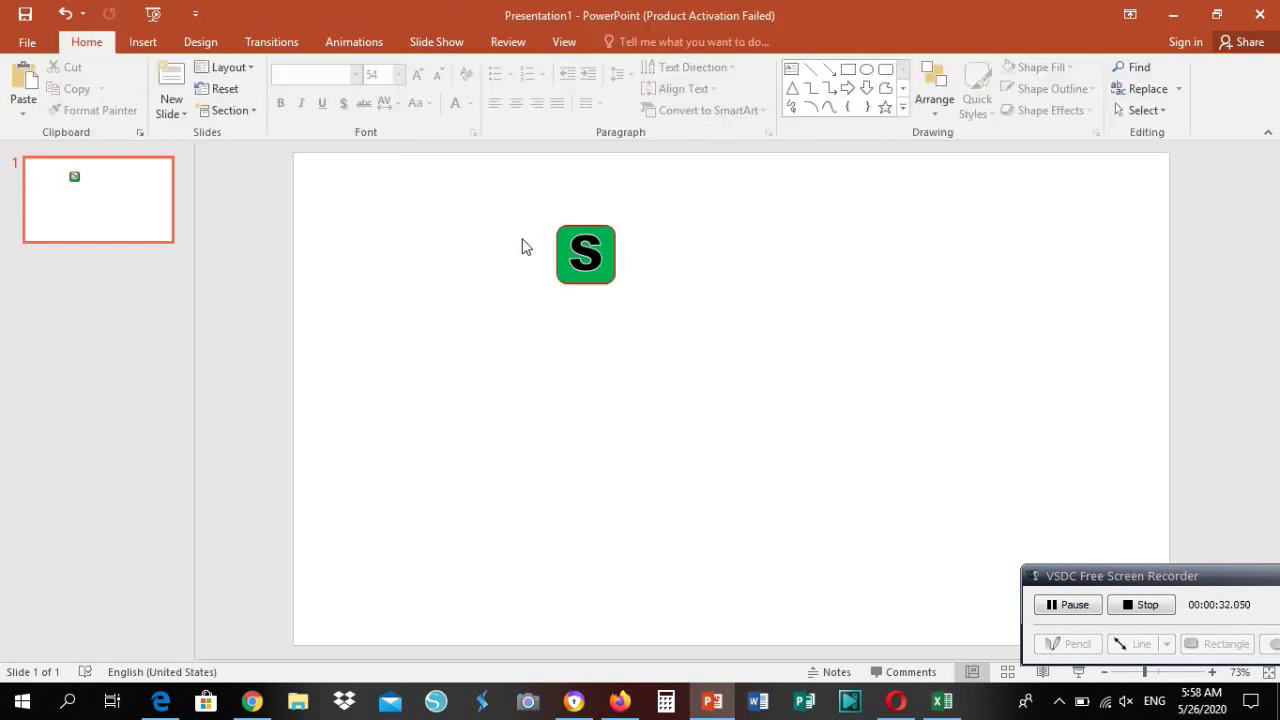
Select the S tile and duplicate it several times with Ctrl+D
{"action": "left_click_drag", "start_coordinate": [537, 241], "coordinate": [660, 306]}
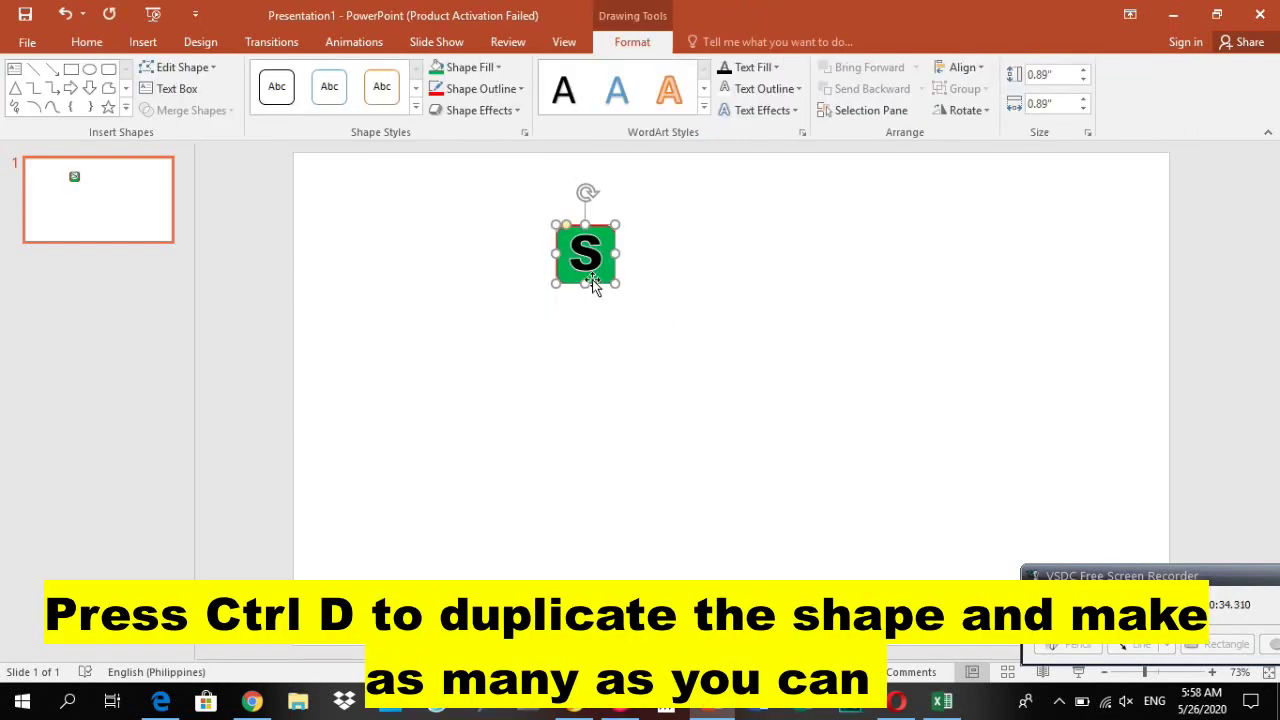
{"action": "right_click", "coordinate": [593, 281]}
{"action": "key", "text": "Escape"}
{"action": "key", "text": "ctrl+d"}
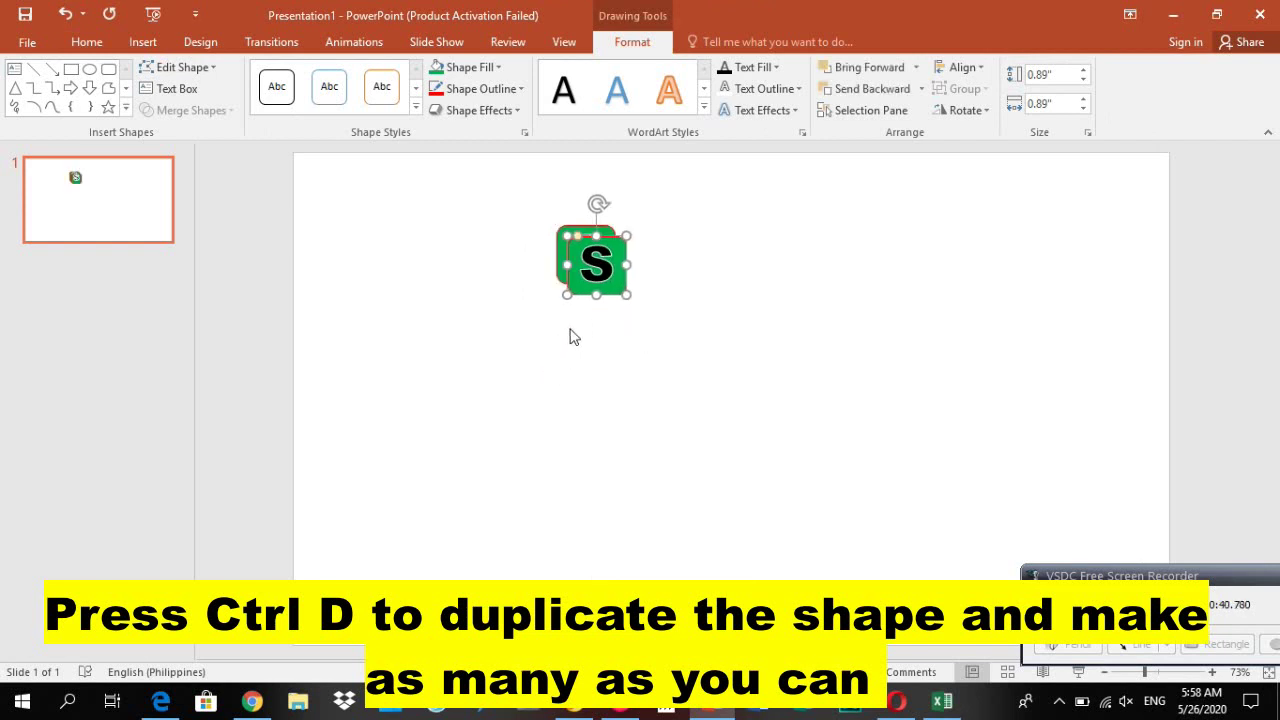
{"action": "key", "text": "ctrl+d"}
{"action": "key", "text": "ctrl+d"}
{"action": "key", "text": "ctrl+d"}
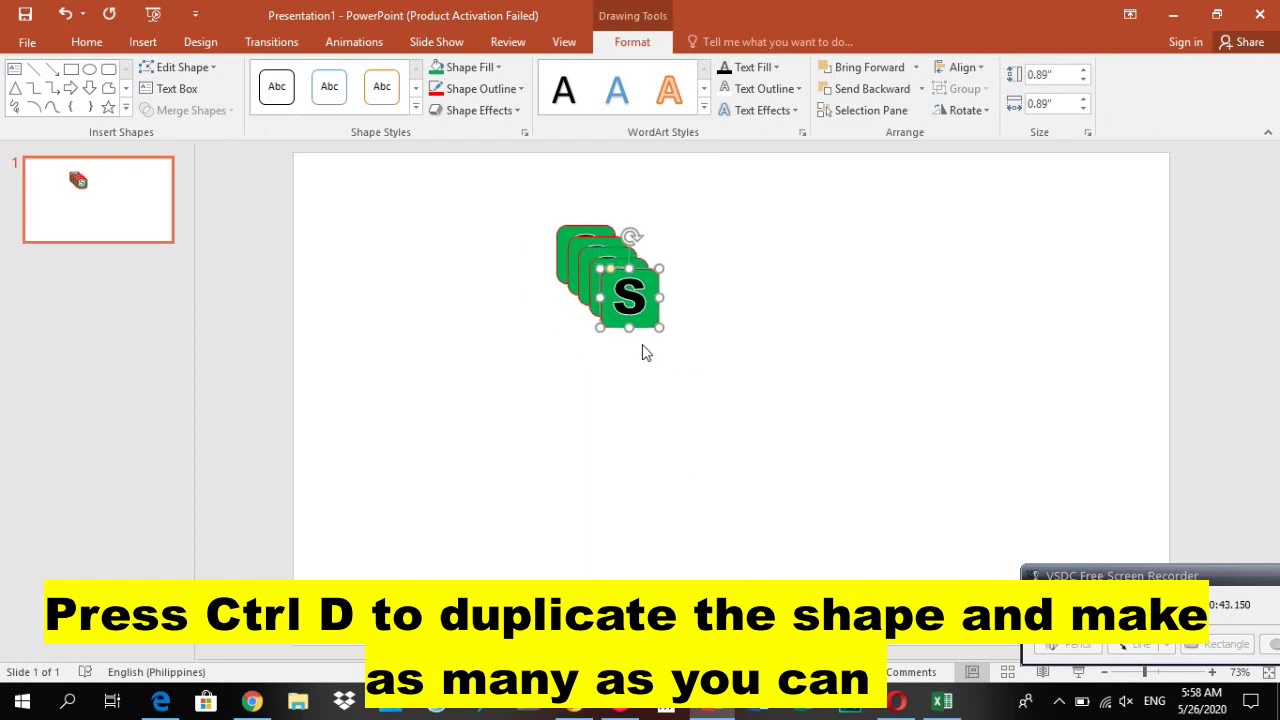
Pull the stacked S copies apart into separate positions around the slide
{"action": "left_click", "coordinate": [646, 338]}
{"action": "mouse_move", "coordinate": [631, 334]}
{"action": "left_mouse_down"}
{"action": "mouse_move", "coordinate": [641, 373]}
{"action": "mouse_move", "coordinate": [768, 351]}
{"action": "left_mouse_up"}
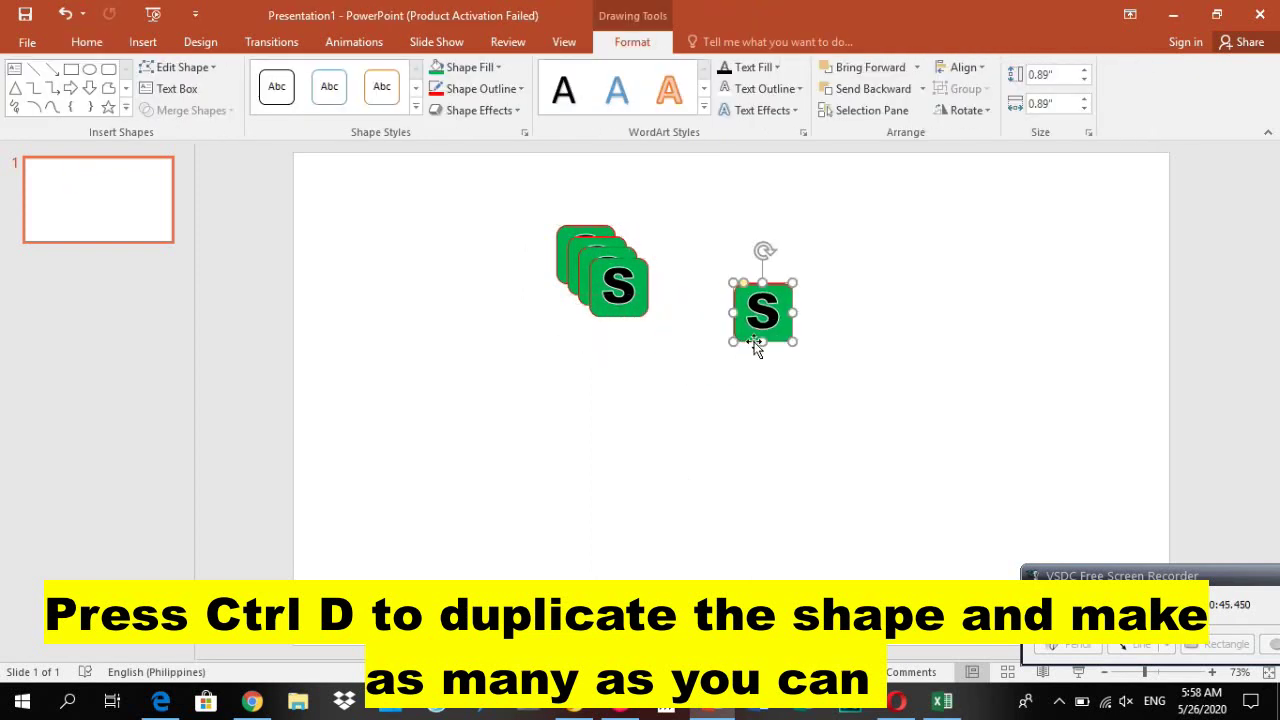
{"action": "left_click", "coordinate": [602, 312]}
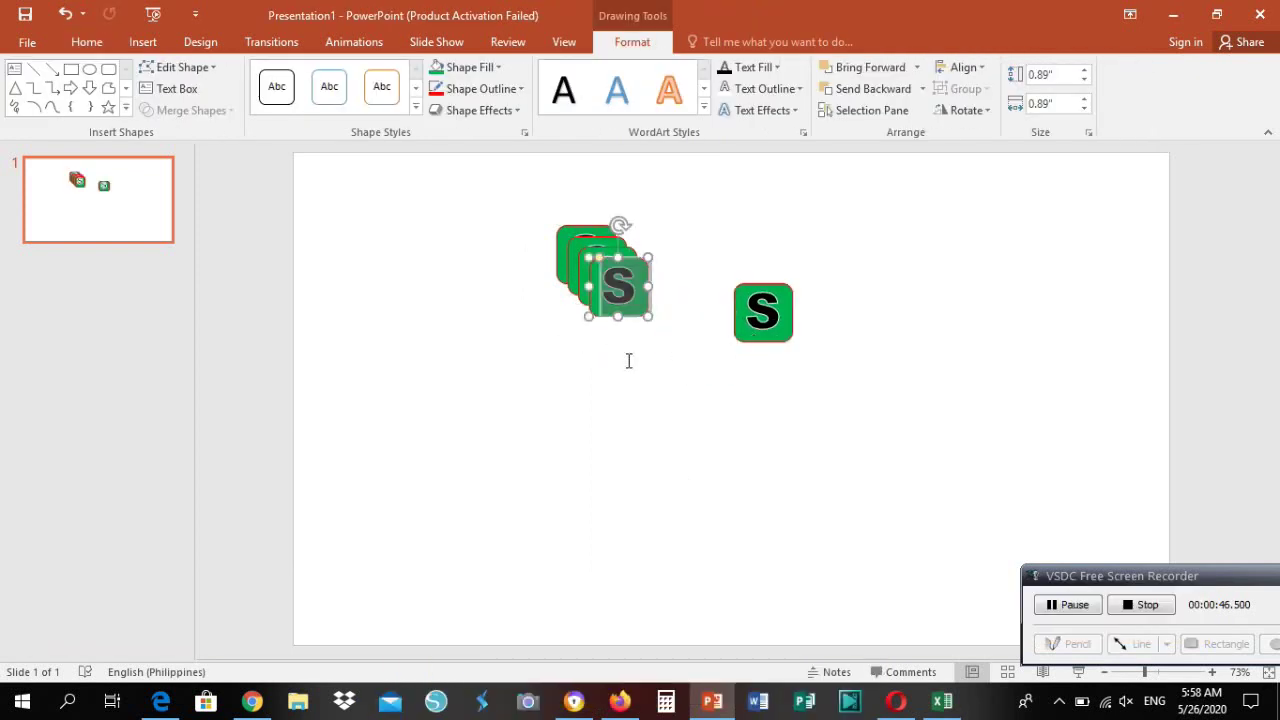
{"action": "left_click_drag", "start_coordinate": [600, 318], "coordinate": [700, 430]}
{"action": "left_click", "coordinate": [604, 300]}
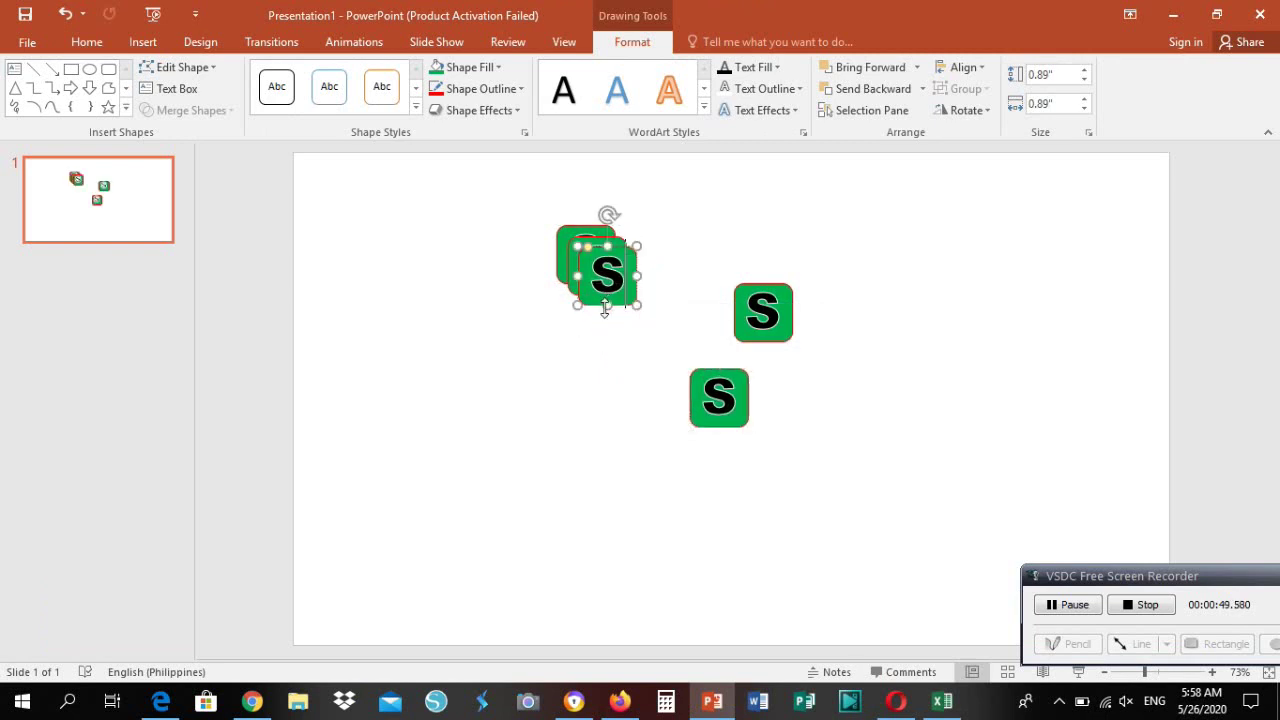
{"action": "left_click_drag", "start_coordinate": [598, 312], "coordinate": [590, 405]}
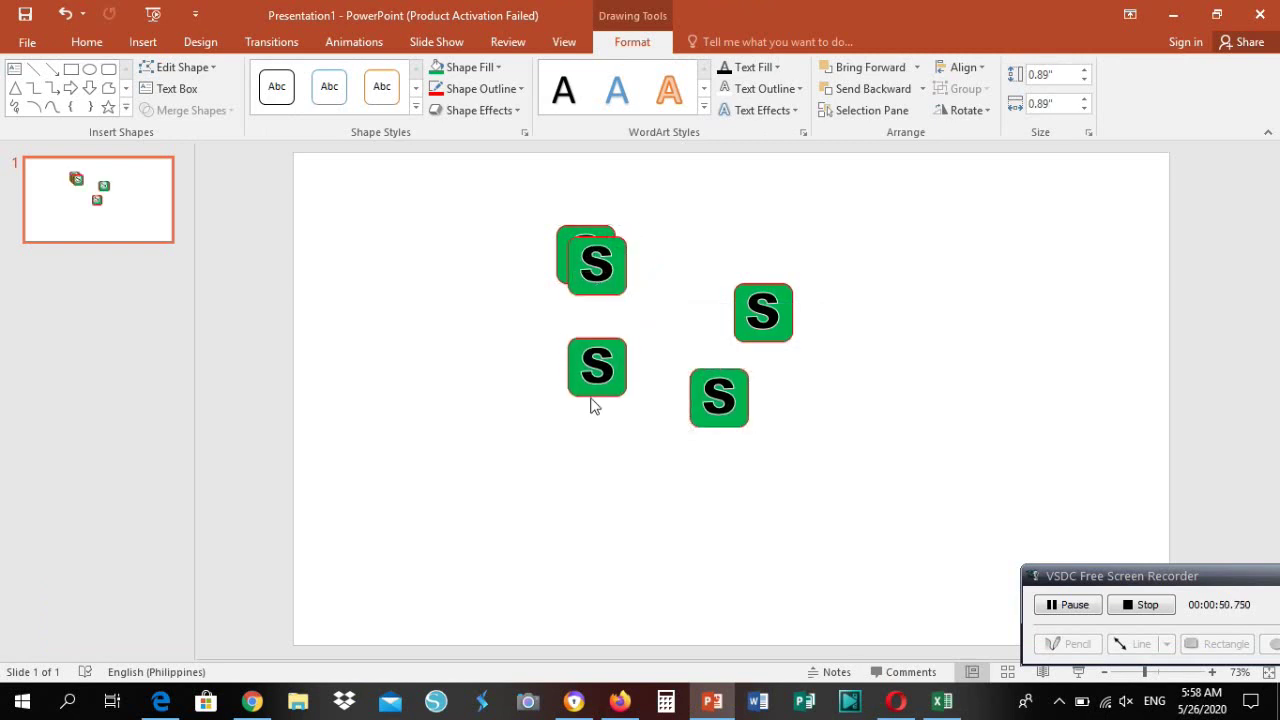
{"action": "left_click", "coordinate": [617, 290]}
{"action": "left_click_drag", "start_coordinate": [615, 300], "coordinate": [493, 416]}
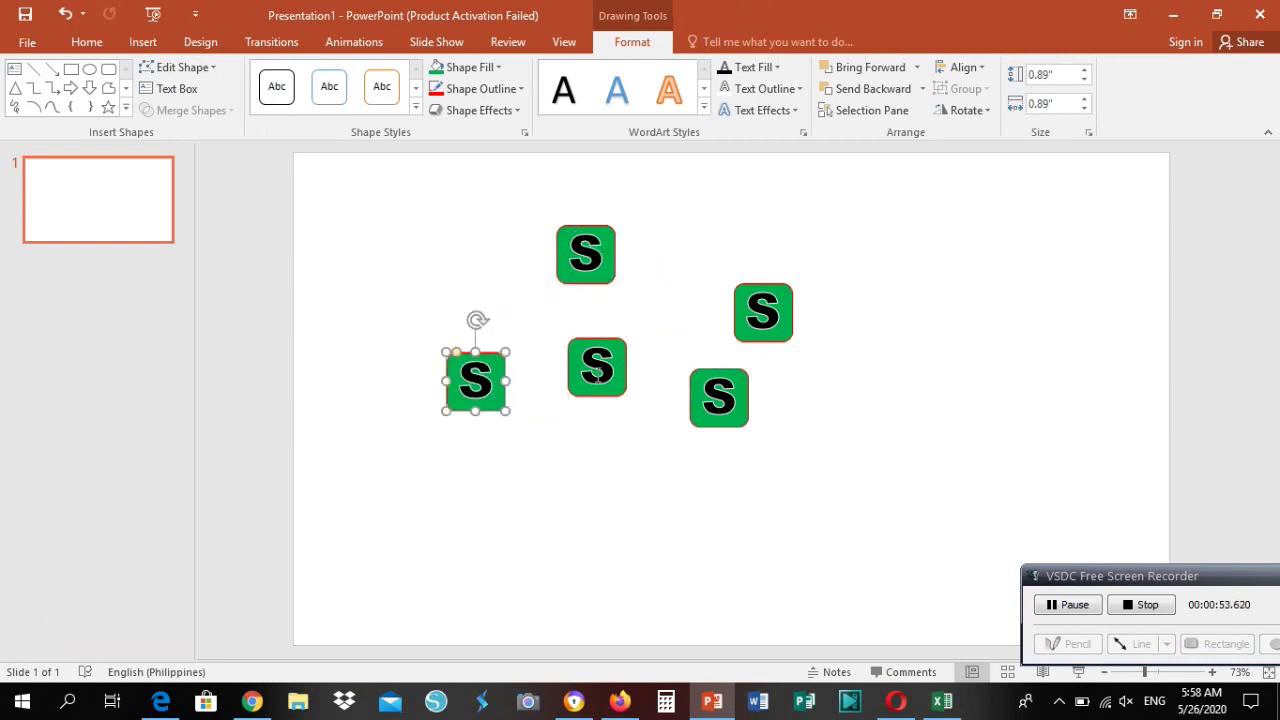
Line up five S tiles edge to edge in one row and select them
{"action": "left_click_drag", "start_coordinate": [595, 402], "coordinate": [641, 289]}
{"action": "left_click", "coordinate": [779, 339]}
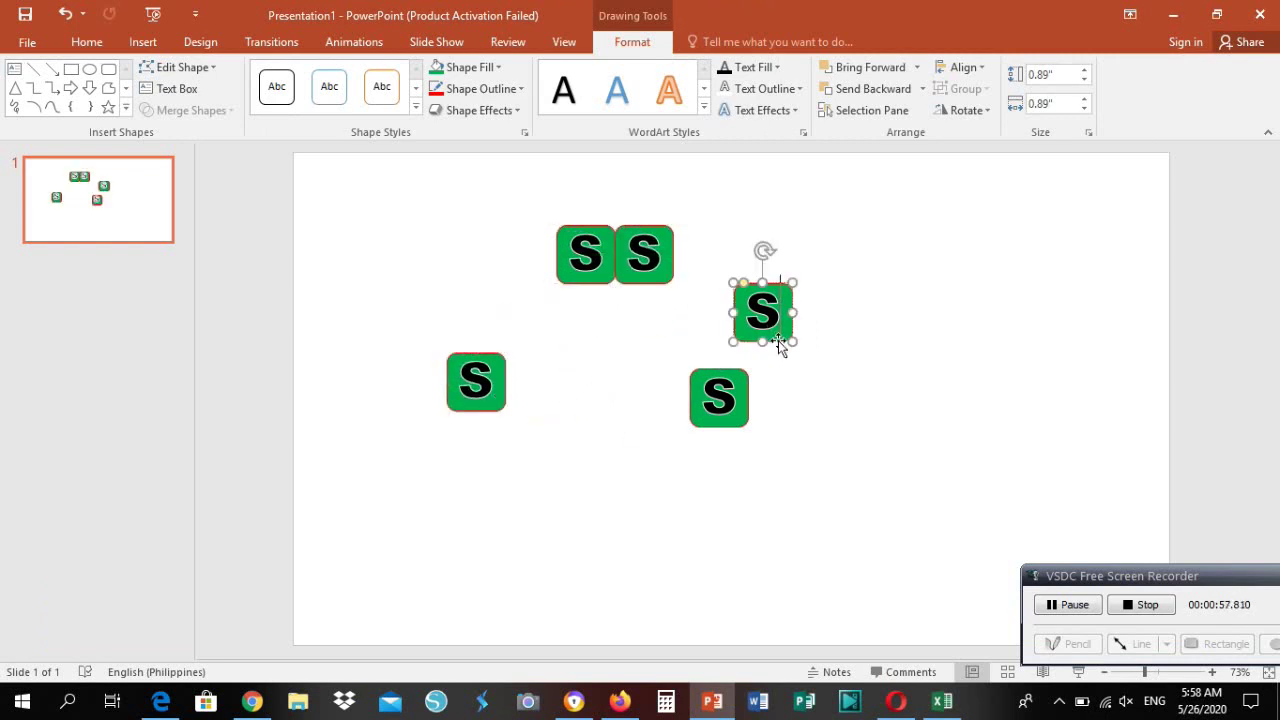
{"action": "left_click_drag", "start_coordinate": [777, 344], "coordinate": [716, 286]}
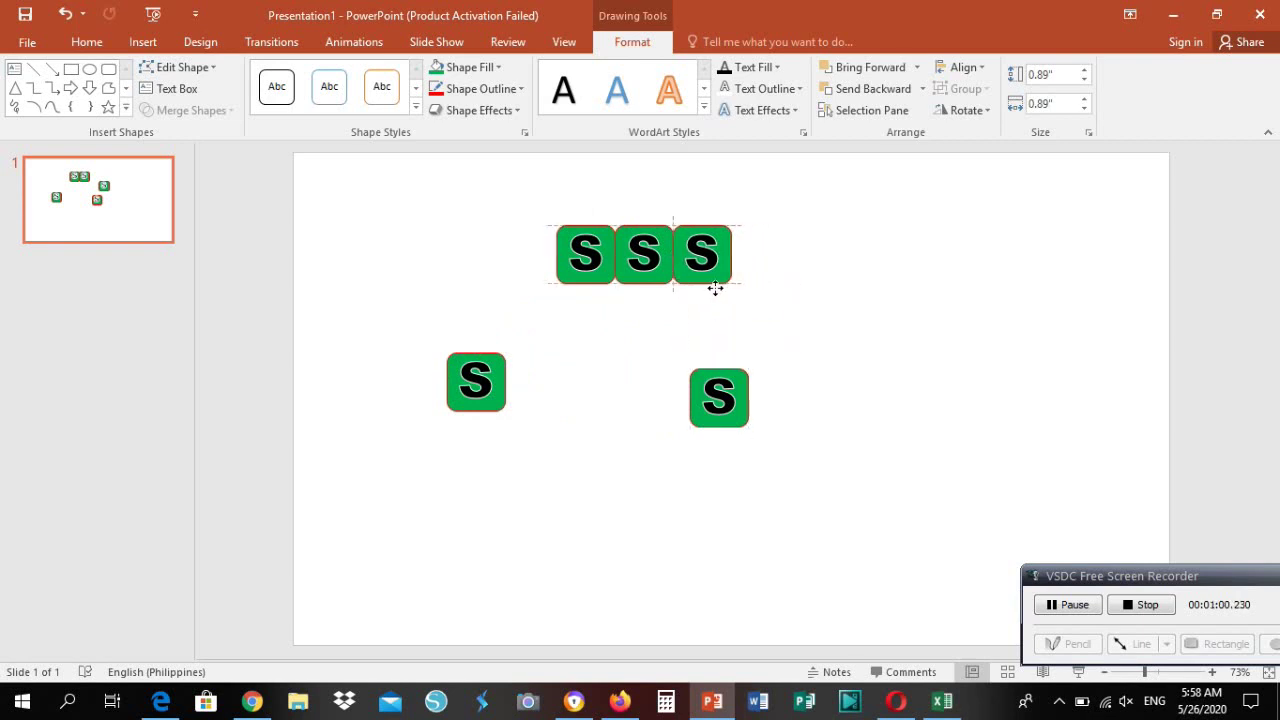
{"action": "left_click_drag", "start_coordinate": [712, 432], "coordinate": [754, 289]}
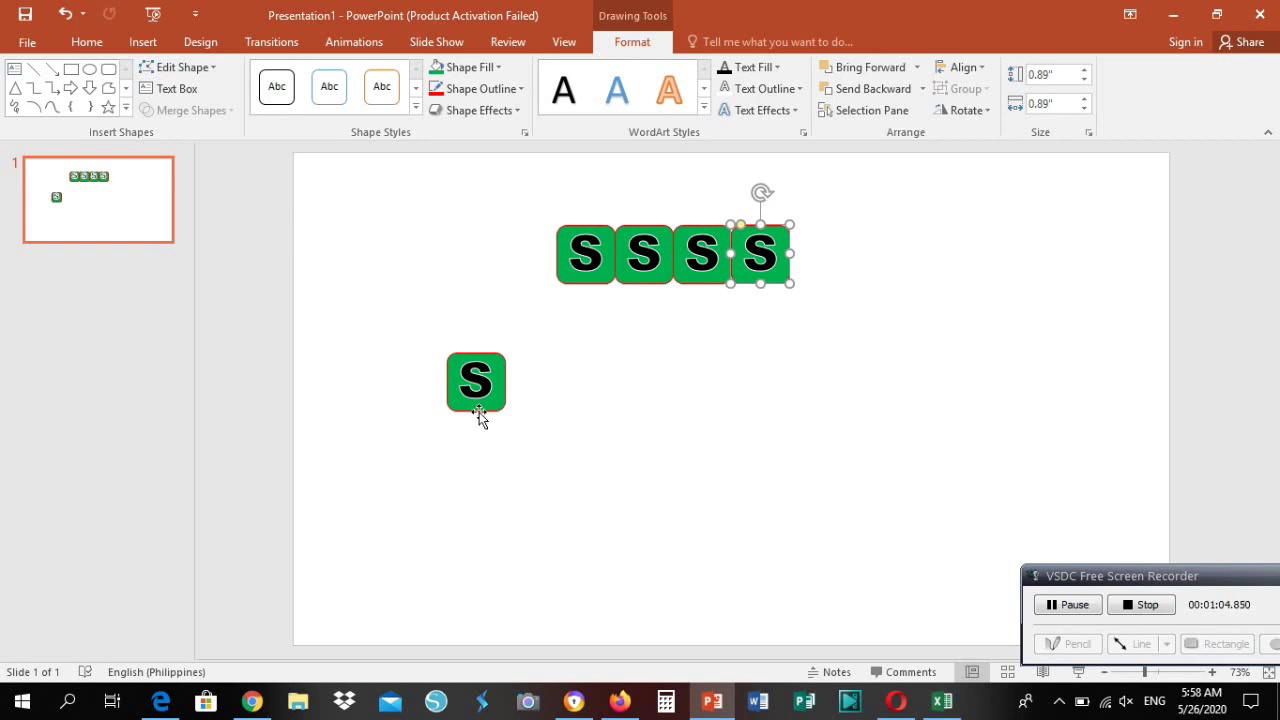
{"action": "left_click_drag", "start_coordinate": [479, 418], "coordinate": [821, 290]}
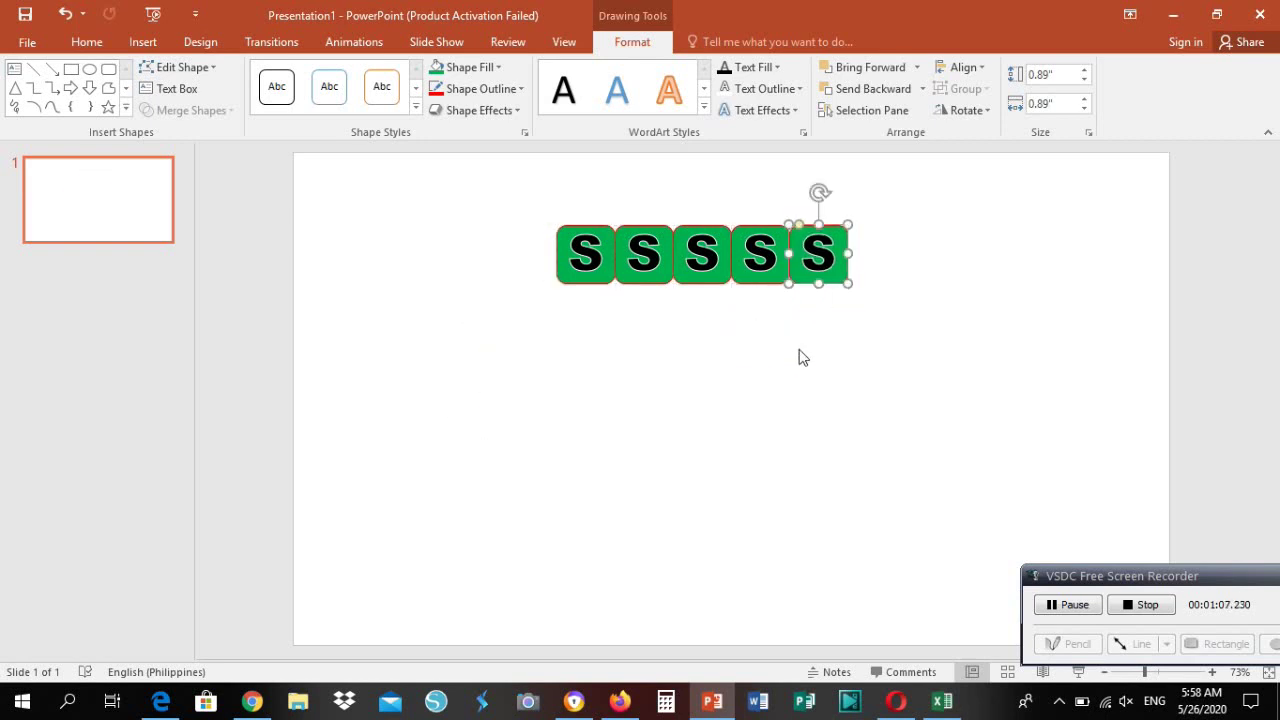
{"action": "left_click", "coordinate": [800, 358]}
{"action": "left_click_drag", "start_coordinate": [898, 334], "coordinate": [514, 203]}
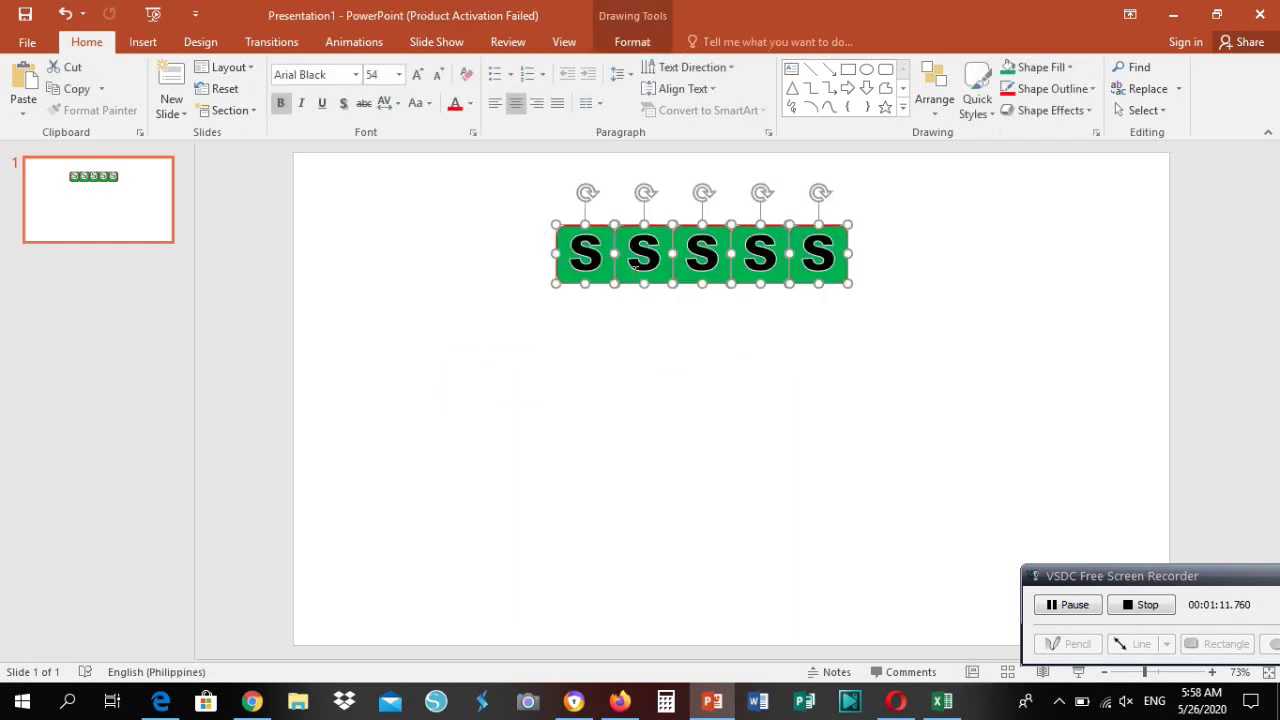
Duplicate the five-tile row and place the copy below the original
{"action": "key", "text": "ctrl+d"}
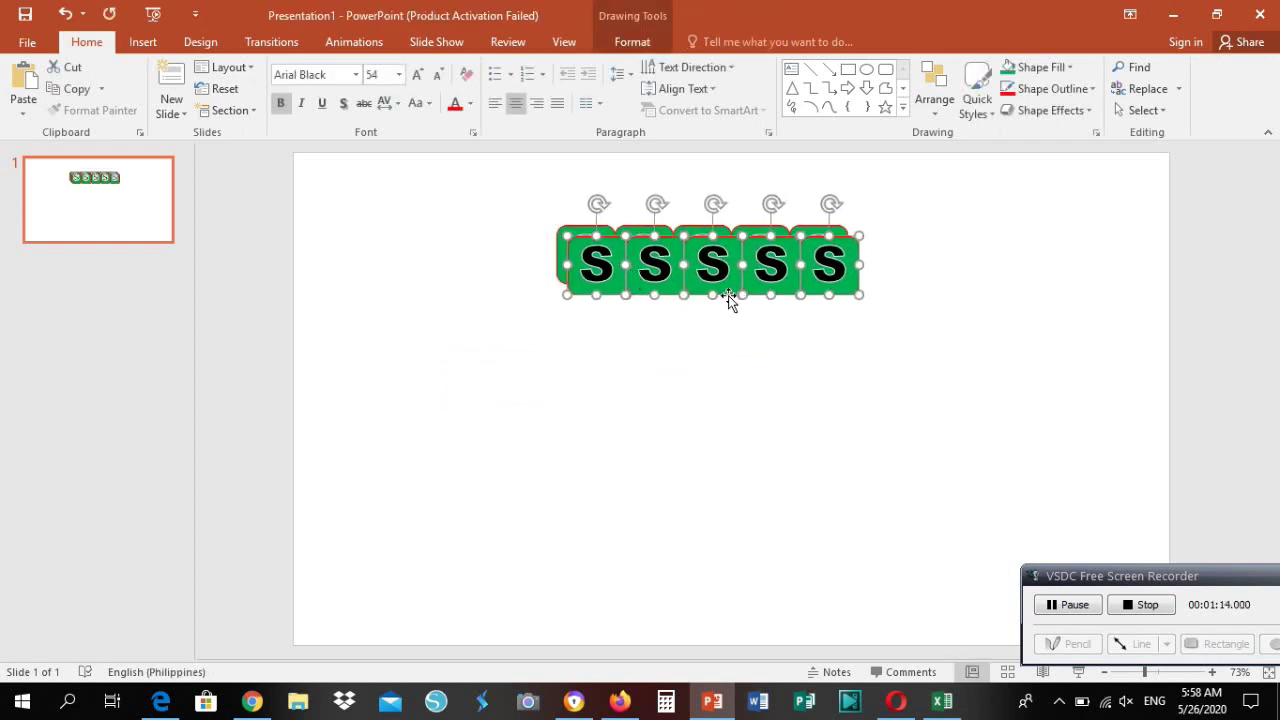
{"action": "left_click_drag", "start_coordinate": [729, 300], "coordinate": [716, 412]}
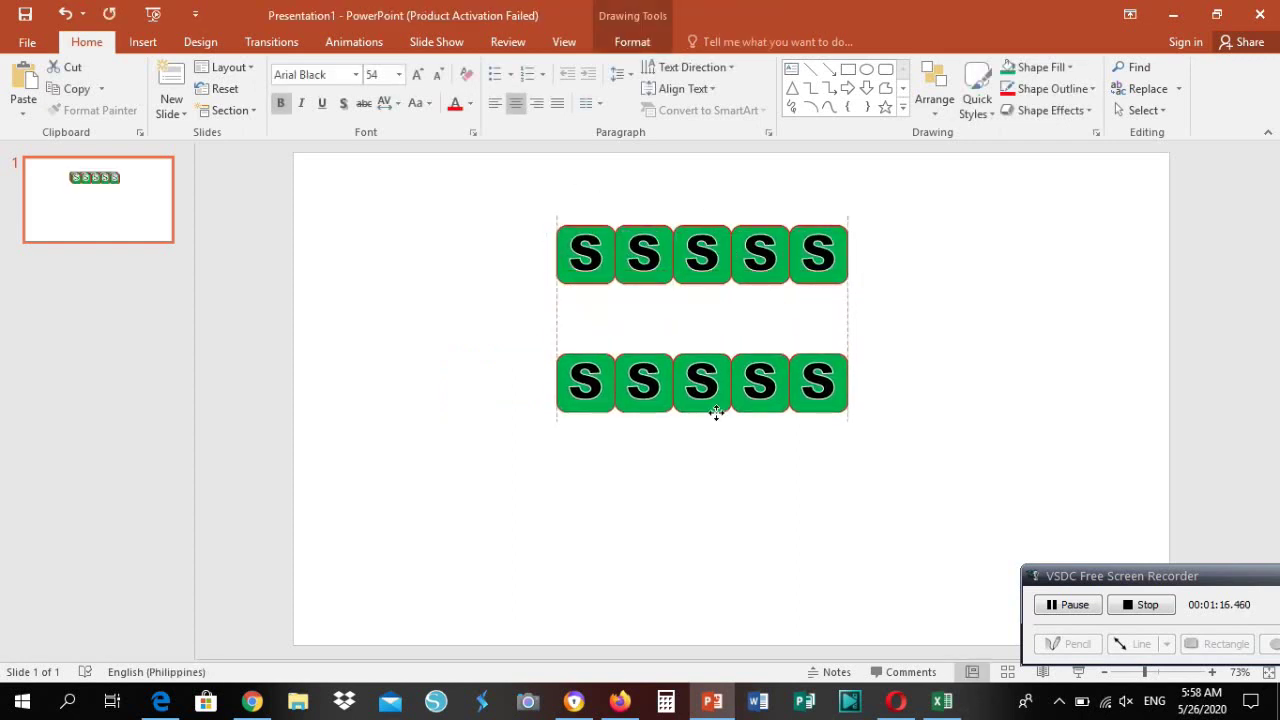
{"action": "left_click_drag", "start_coordinate": [716, 412], "coordinate": [720, 417]}
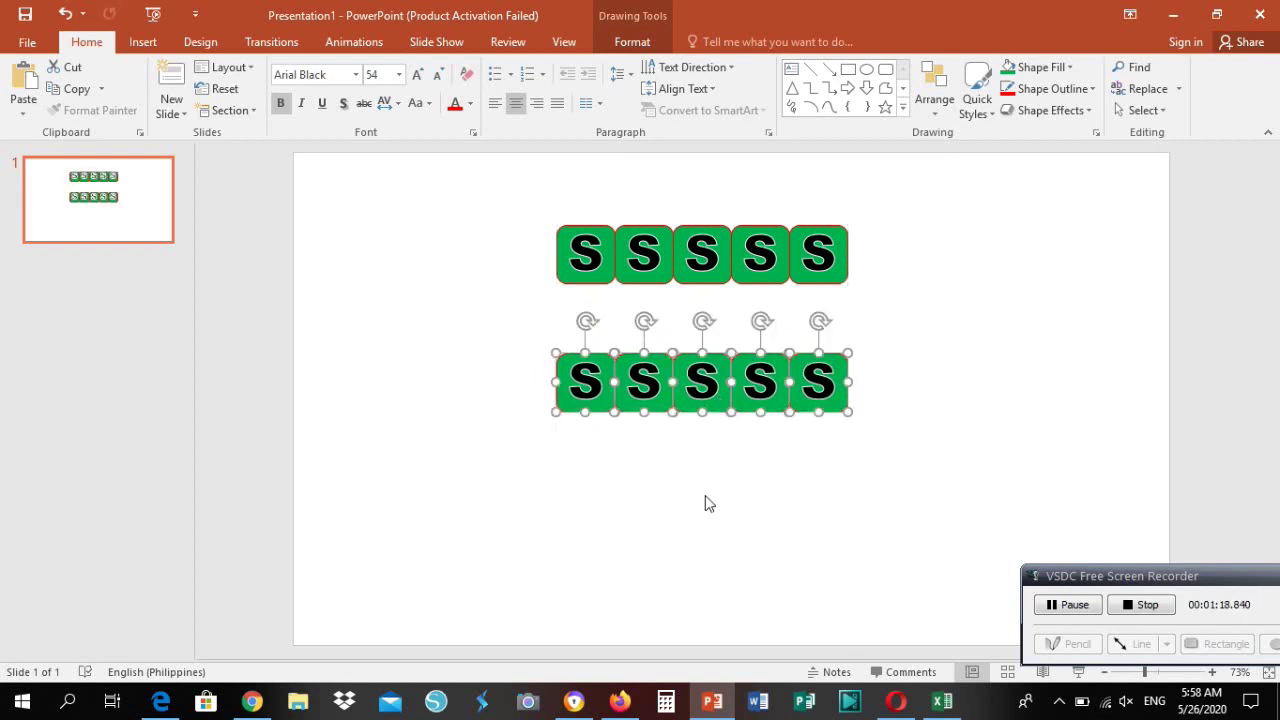
{"action": "left_click", "coordinate": [645, 471]}
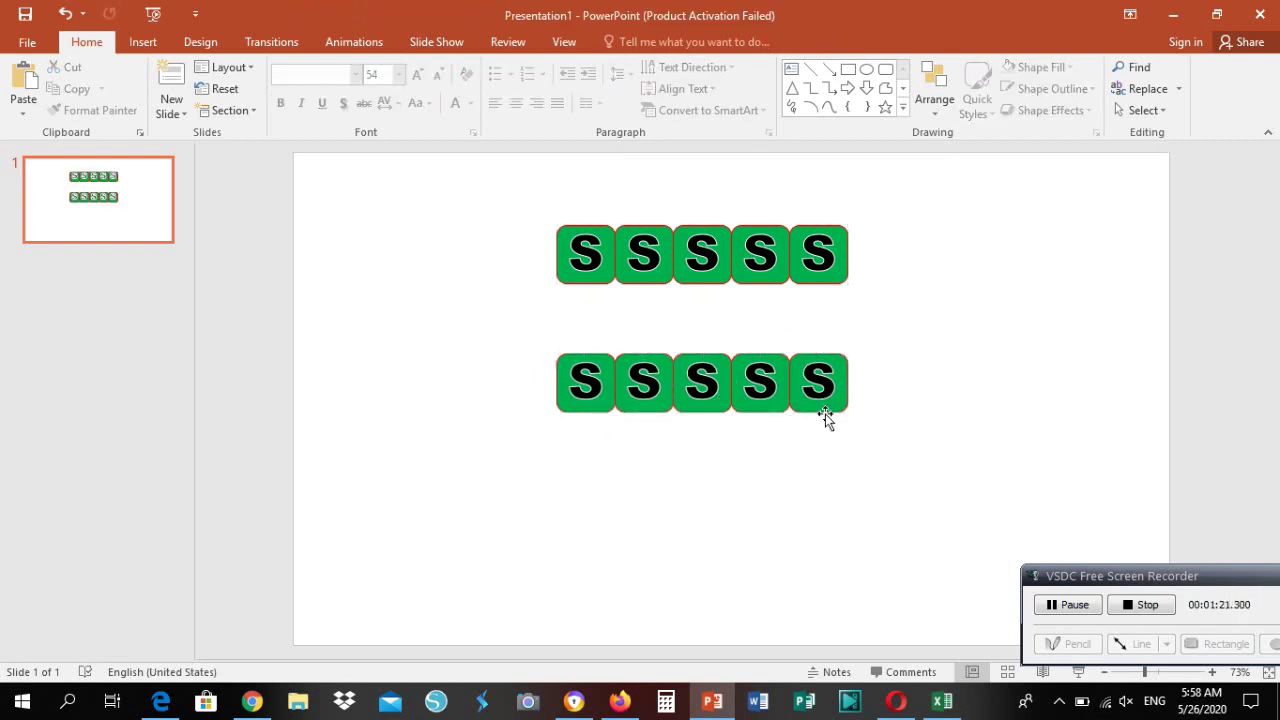
Rearrange copied tiles into a column under the first tile and a three-tile bottom row
{"action": "left_click_drag", "start_coordinate": [823, 412], "coordinate": [592, 344]}
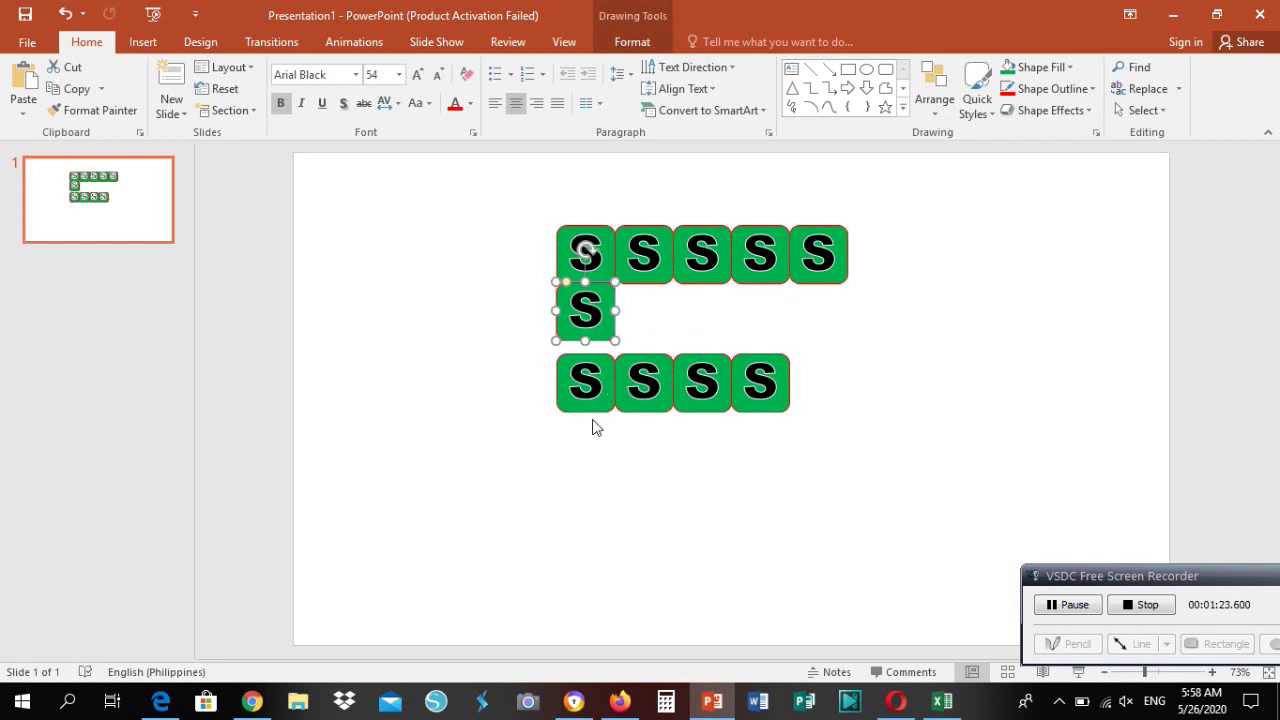
{"action": "mouse_move", "coordinate": [588, 398]}
{"action": "left_mouse_down"}
{"action": "mouse_move", "coordinate": [588, 383]}
{"action": "mouse_move", "coordinate": [576, 456]}
{"action": "left_mouse_up"}
{"action": "left_click", "coordinate": [653, 410]}
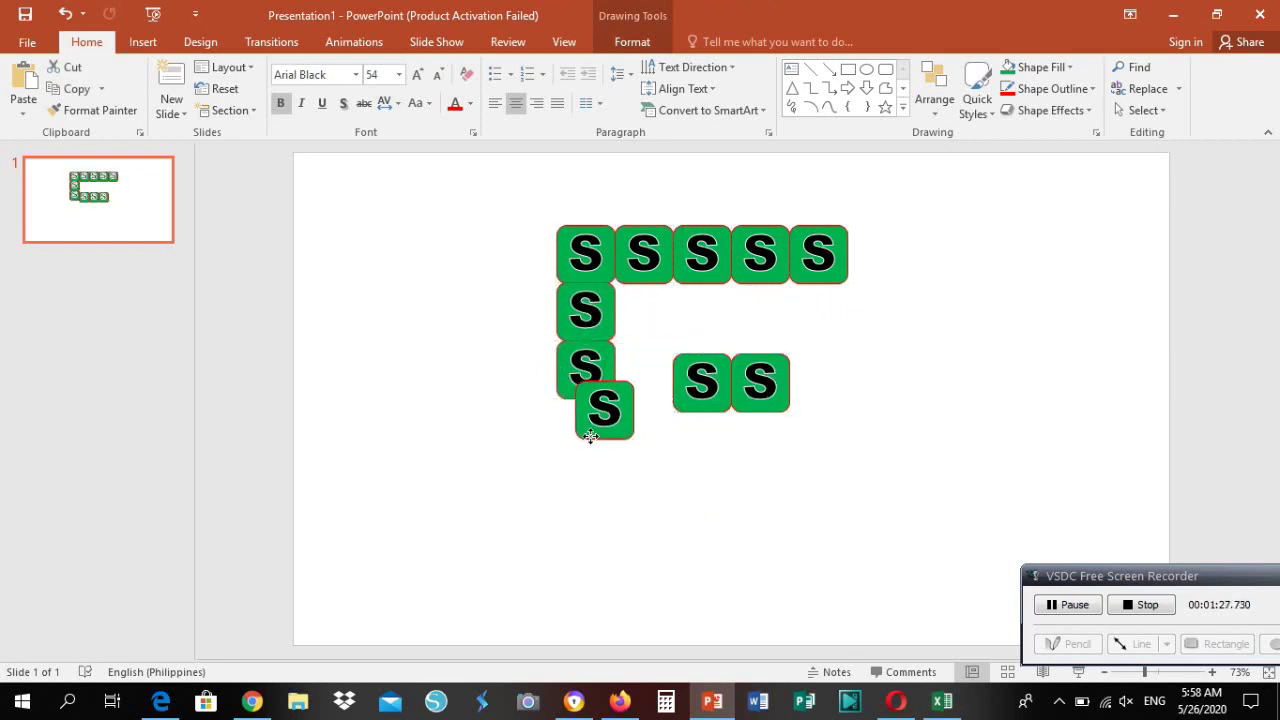
{"action": "left_click_drag", "start_coordinate": [696, 405], "coordinate": [637, 456]}
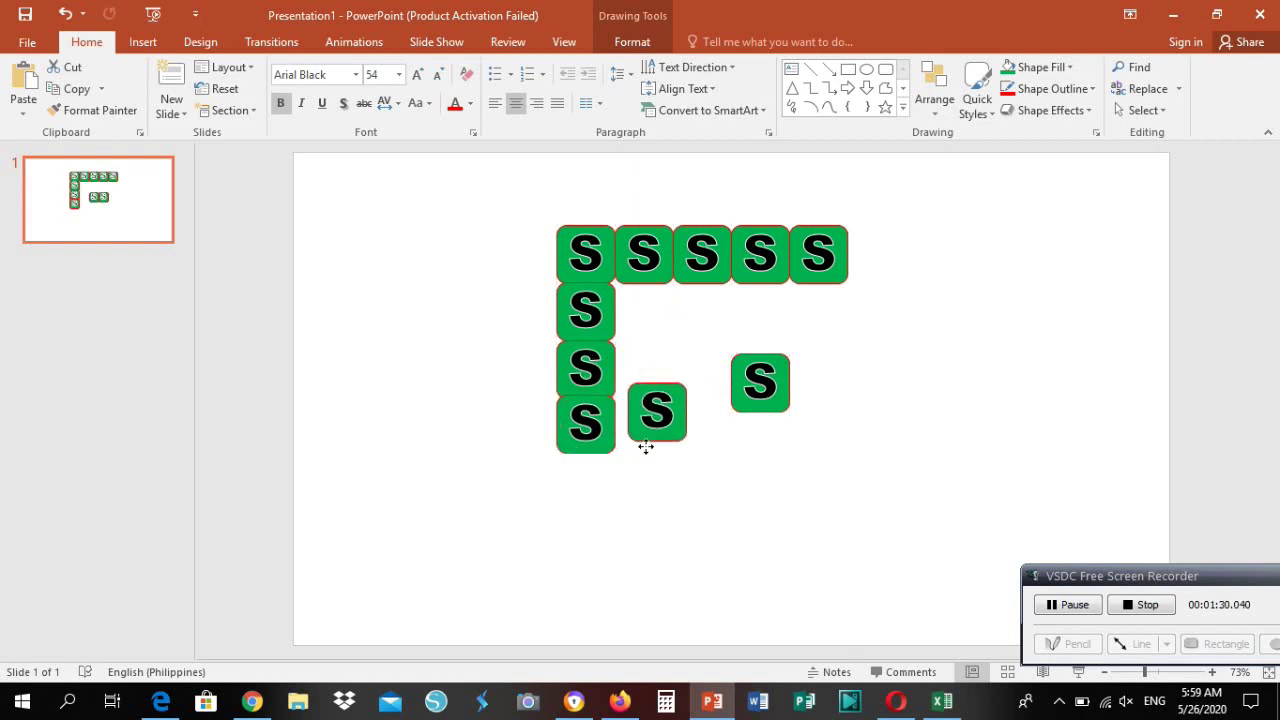
{"action": "left_click", "coordinate": [760, 400]}
{"action": "left_click", "coordinate": [755, 455]}
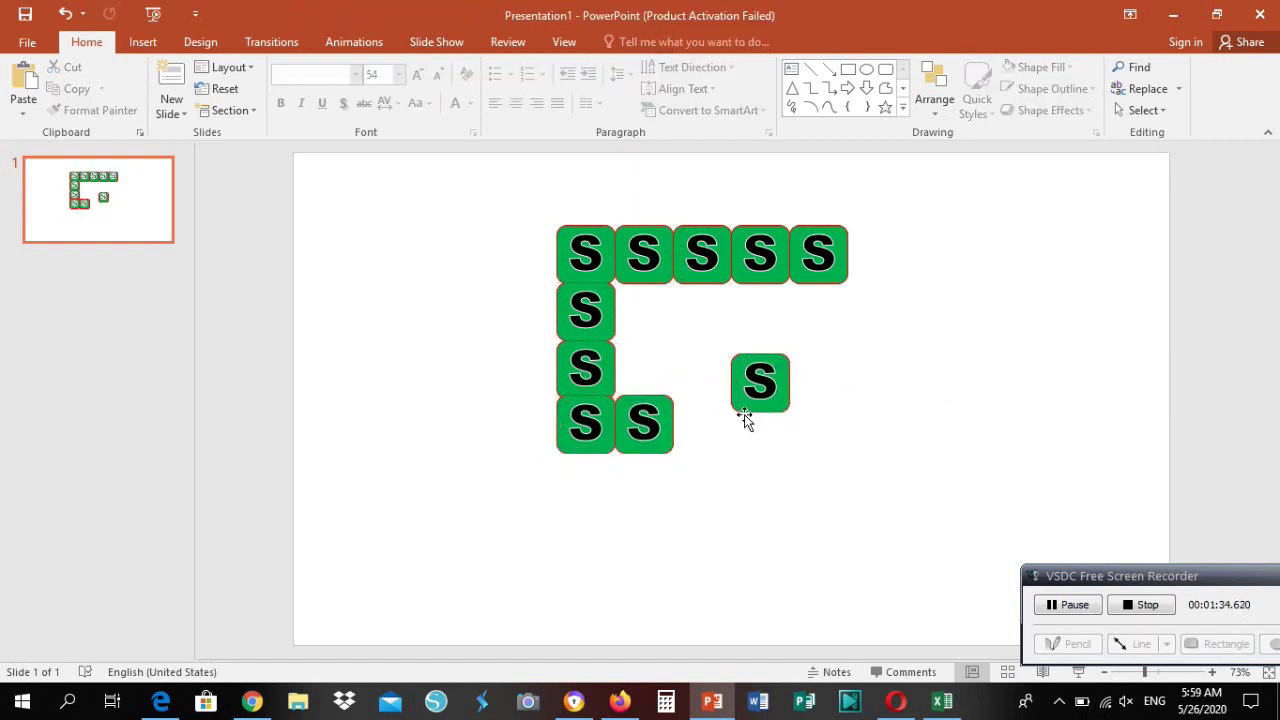
{"action": "left_click_drag", "start_coordinate": [740, 408], "coordinate": [678, 451]}
{"action": "left_click", "coordinate": [826, 442]}
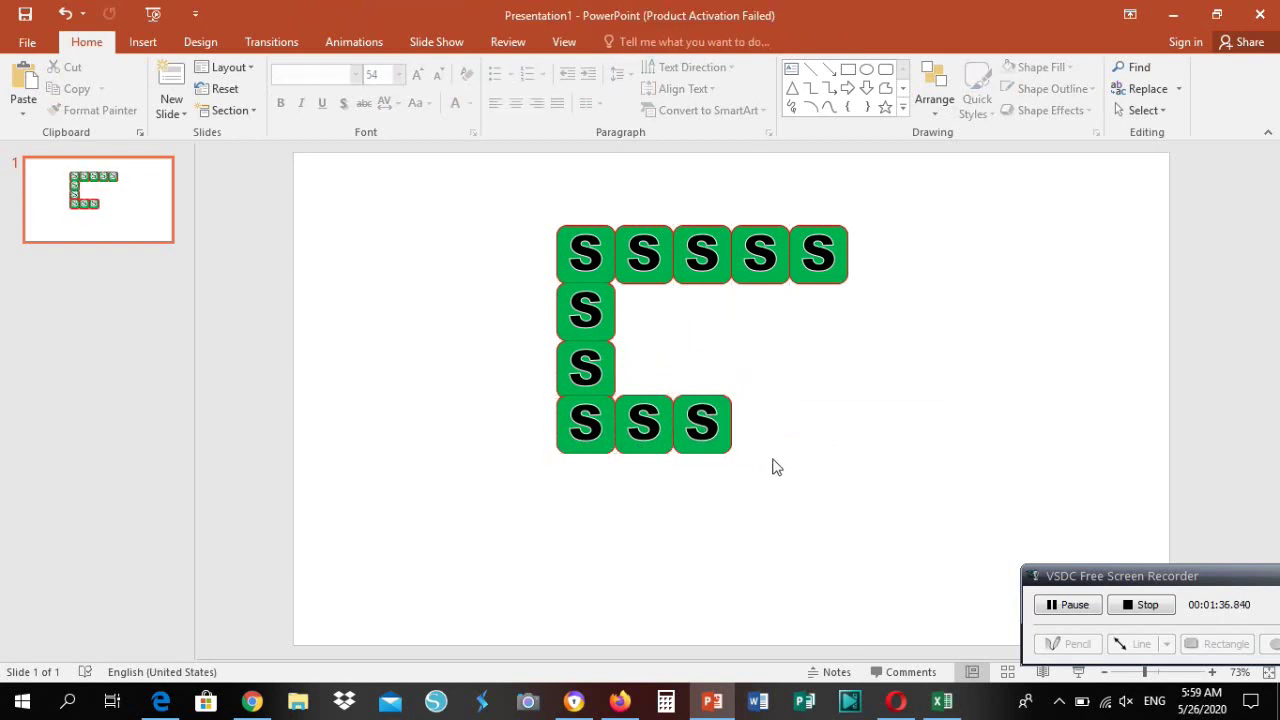
{"action": "left_click_drag", "start_coordinate": [785, 486], "coordinate": [510, 388]}
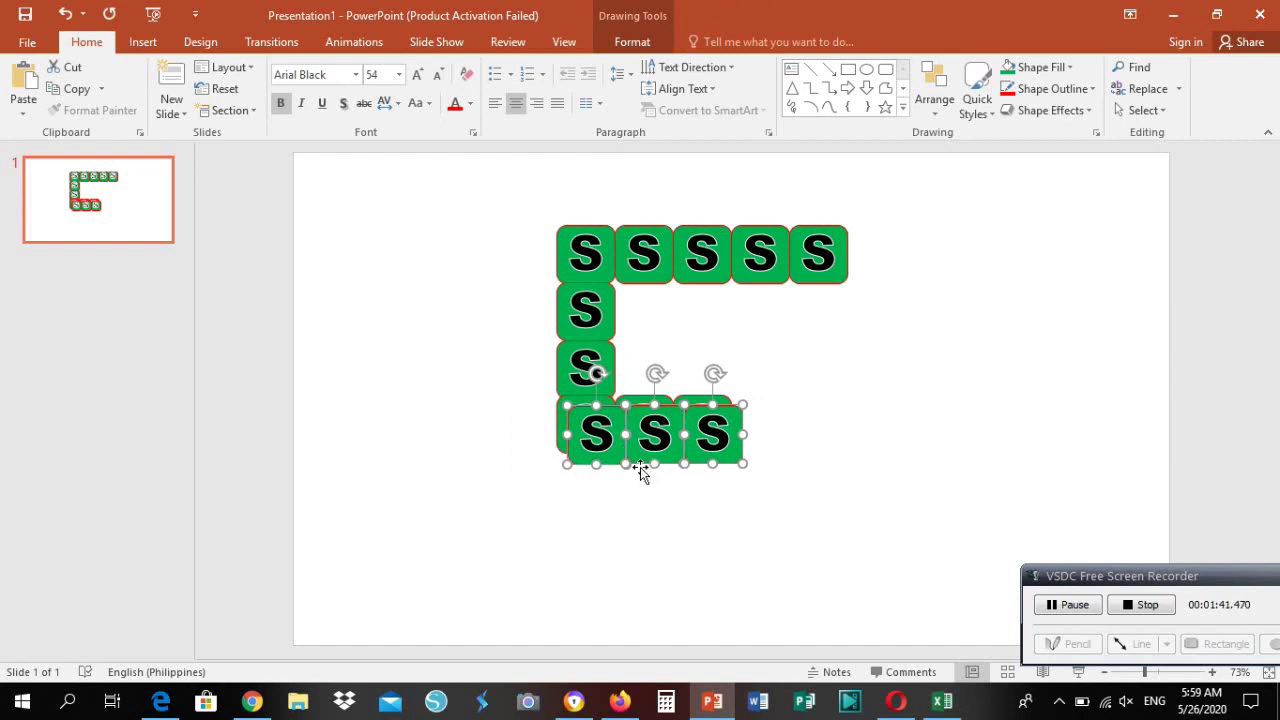
Shift three bottom tiles left, then duplicate four top-row tiles into a new bottom row
{"action": "mouse_move", "coordinate": [625, 452]}
{"action": "left_mouse_down"}
{"action": "mouse_move", "coordinate": [437, 459]}
{"action": "mouse_move", "coordinate": [448, 459]}
{"action": "left_mouse_up"}
{"action": "left_click", "coordinate": [668, 477]}
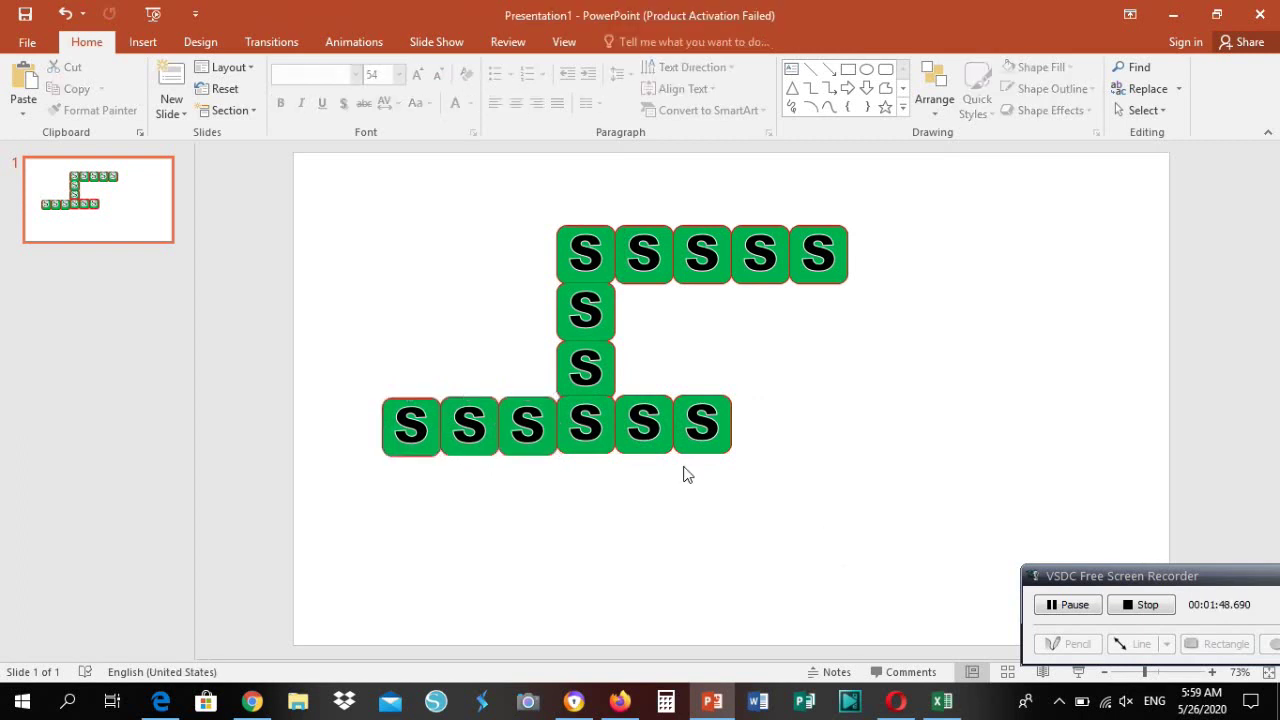
{"action": "left_click_drag", "start_coordinate": [912, 372], "coordinate": [590, 195]}
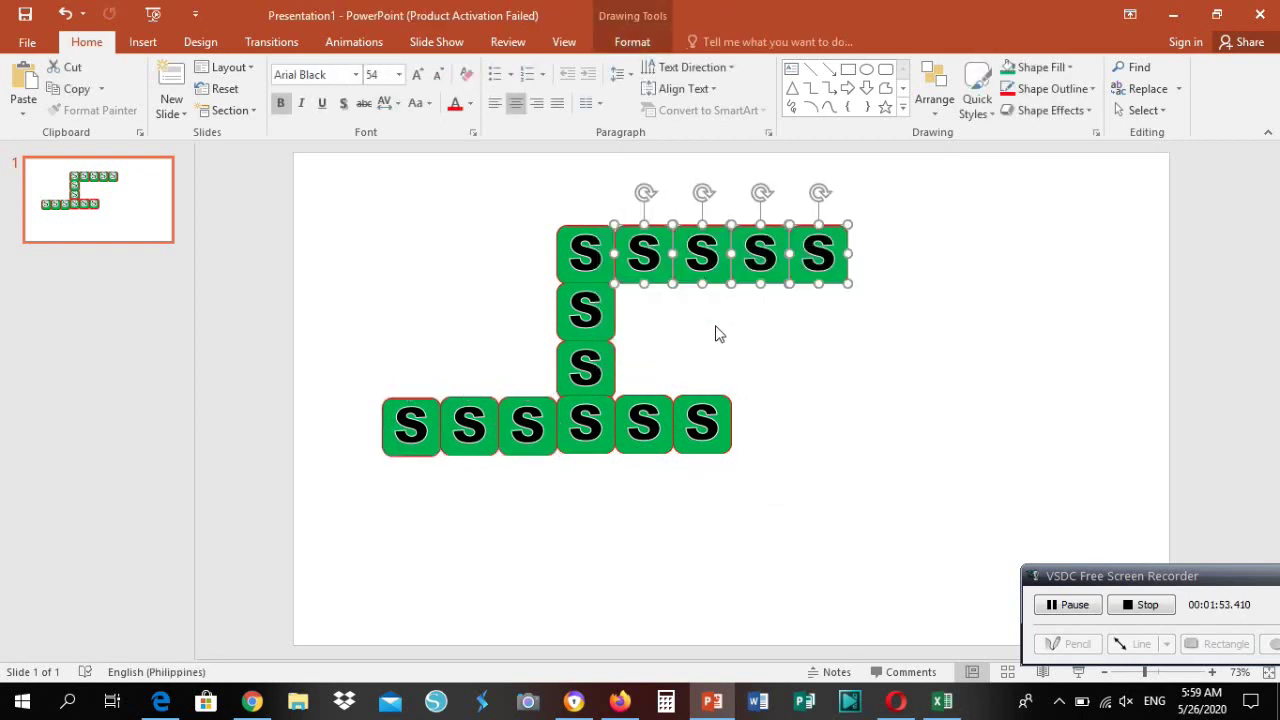
{"action": "key", "text": "ctrl+d"}
{"action": "mouse_move", "coordinate": [729, 297]}
{"action": "left_mouse_down"}
{"action": "mouse_move", "coordinate": [633, 543]}
{"action": "mouse_move", "coordinate": [666, 574]}
{"action": "left_mouse_up"}
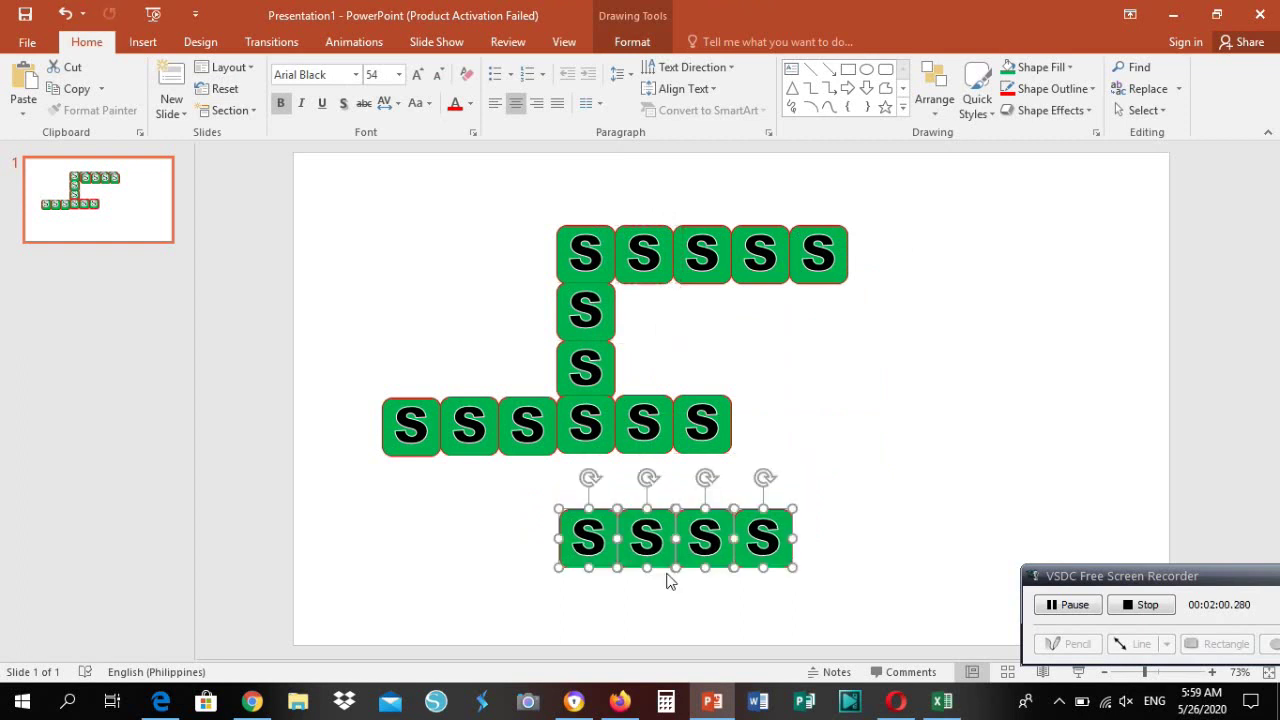
{"action": "left_click", "coordinate": [529, 480]}
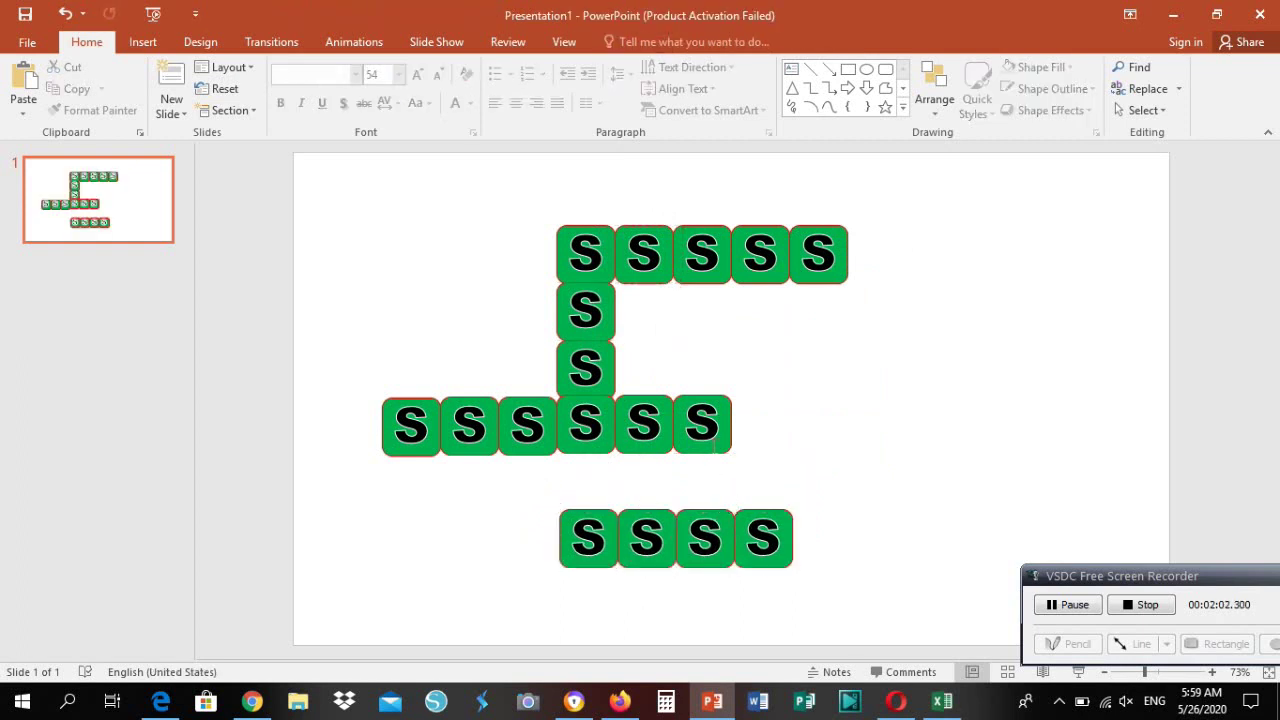
Place a tile beneath the middle row's crossing, lined up under the vertical column
{"action": "left_click", "coordinate": [694, 455]}
{"action": "mouse_move", "coordinate": [717, 457]}
{"action": "left_mouse_down"}
{"action": "mouse_move", "coordinate": [724, 474]}
{"action": "mouse_move", "coordinate": [596, 521]}
{"action": "left_mouse_up"}
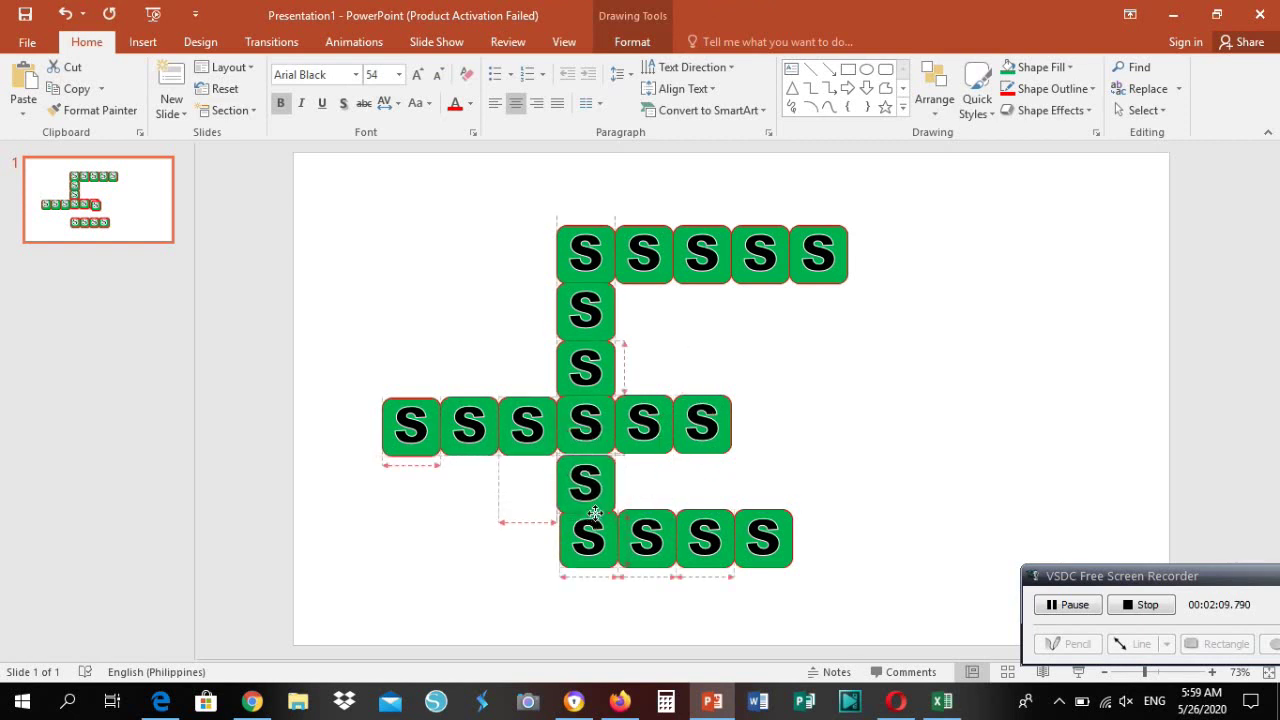
{"action": "left_click_drag", "start_coordinate": [596, 521], "coordinate": [593, 509]}
{"action": "left_click", "coordinate": [934, 549]}
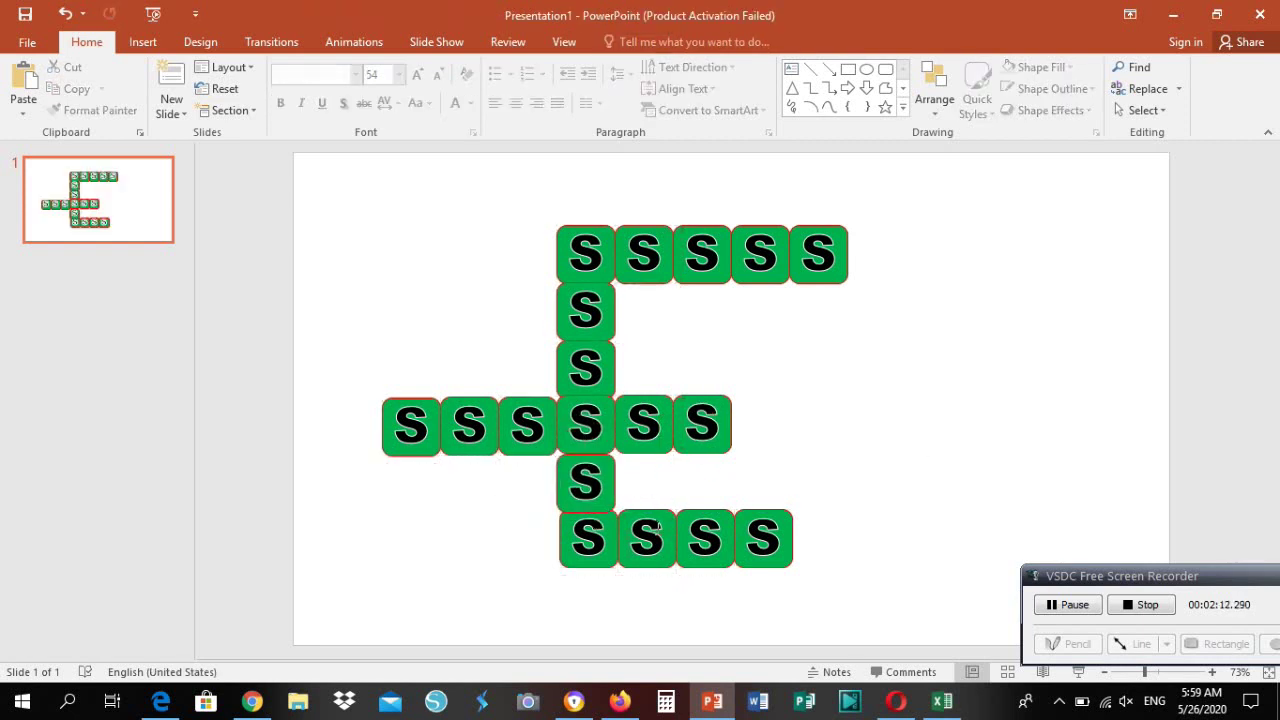
Nudge the three right bottom-row tiles so the four-tile row lines up edge to edge
{"action": "left_click_drag", "start_coordinate": [838, 600], "coordinate": [535, 514]}
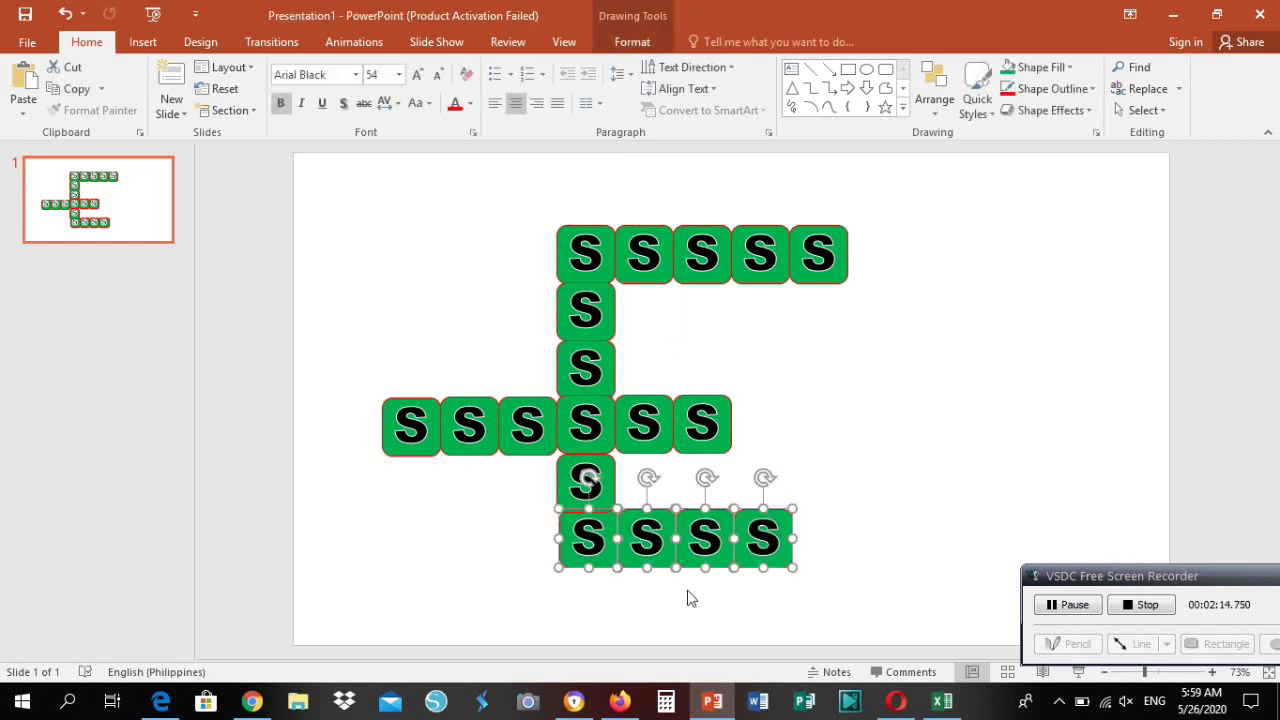
{"action": "left_click_drag", "start_coordinate": [774, 608], "coordinate": [651, 491]}
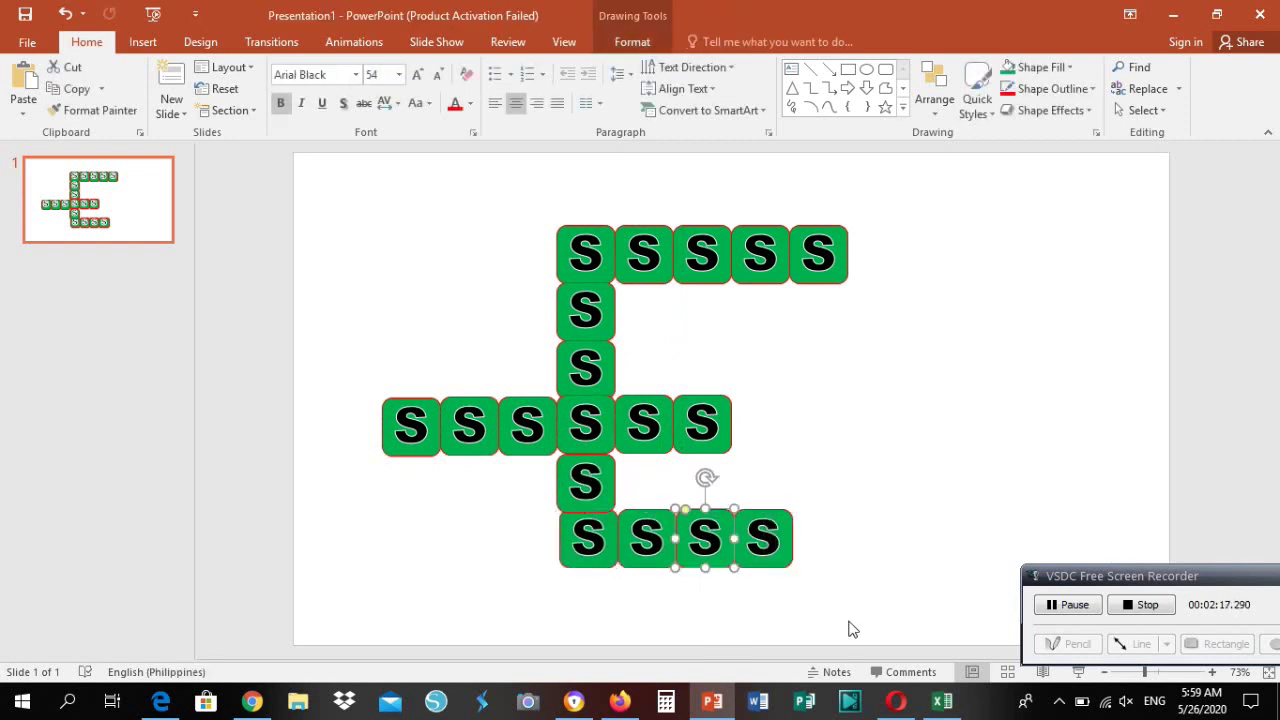
{"action": "left_click_drag", "start_coordinate": [849, 618], "coordinate": [608, 466]}
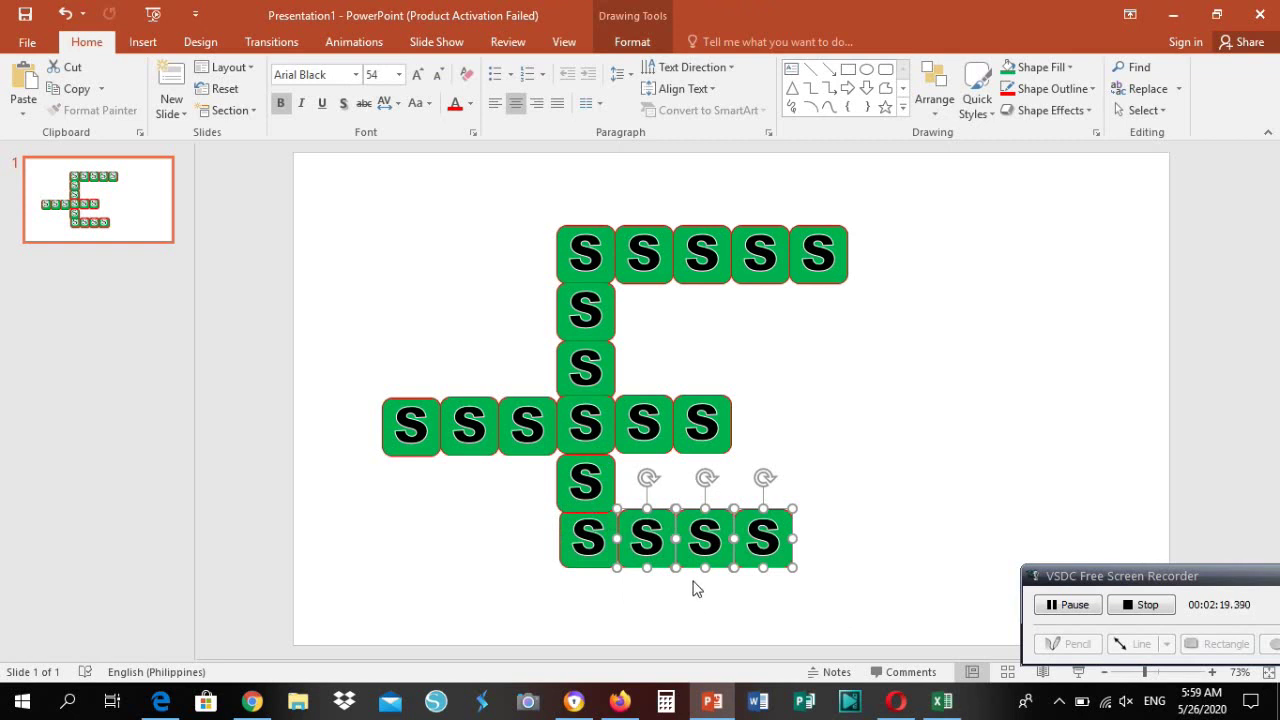
{"action": "left_click_drag", "start_coordinate": [692, 575], "coordinate": [689, 567]}
{"action": "left_click", "coordinate": [848, 486]}
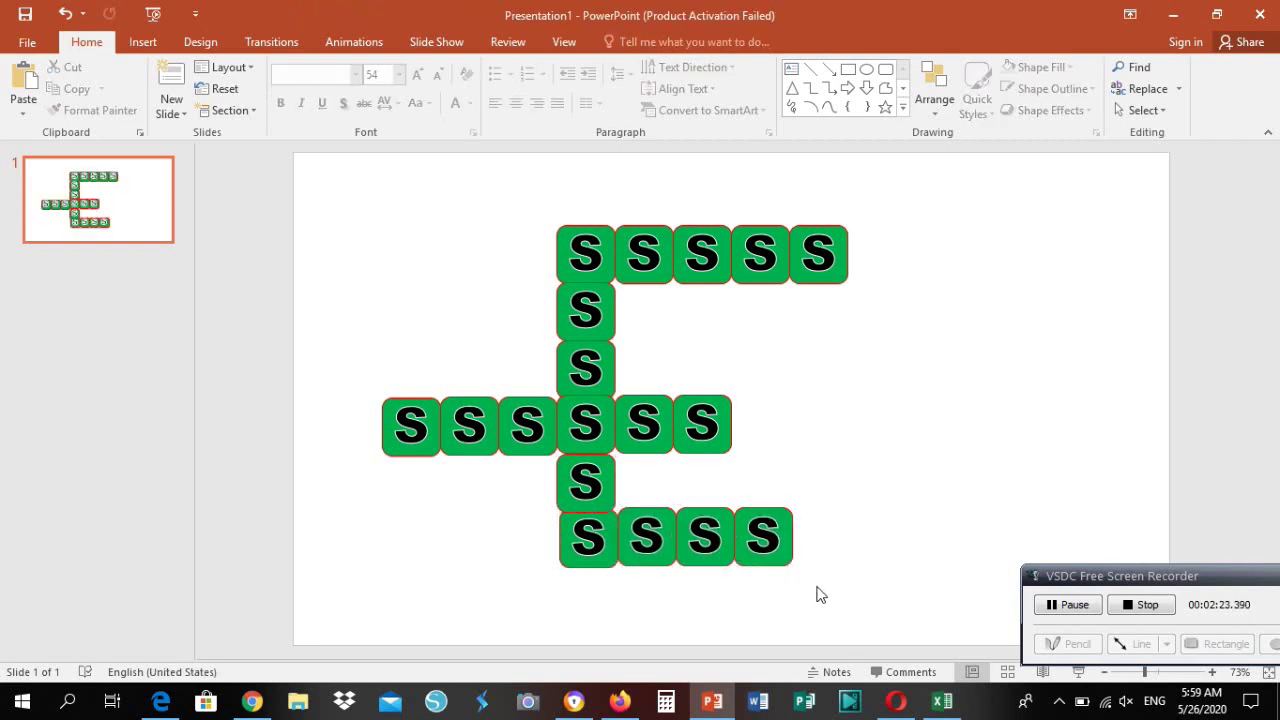
{"action": "left_click_drag", "start_coordinate": [816, 586], "coordinate": [610, 466]}
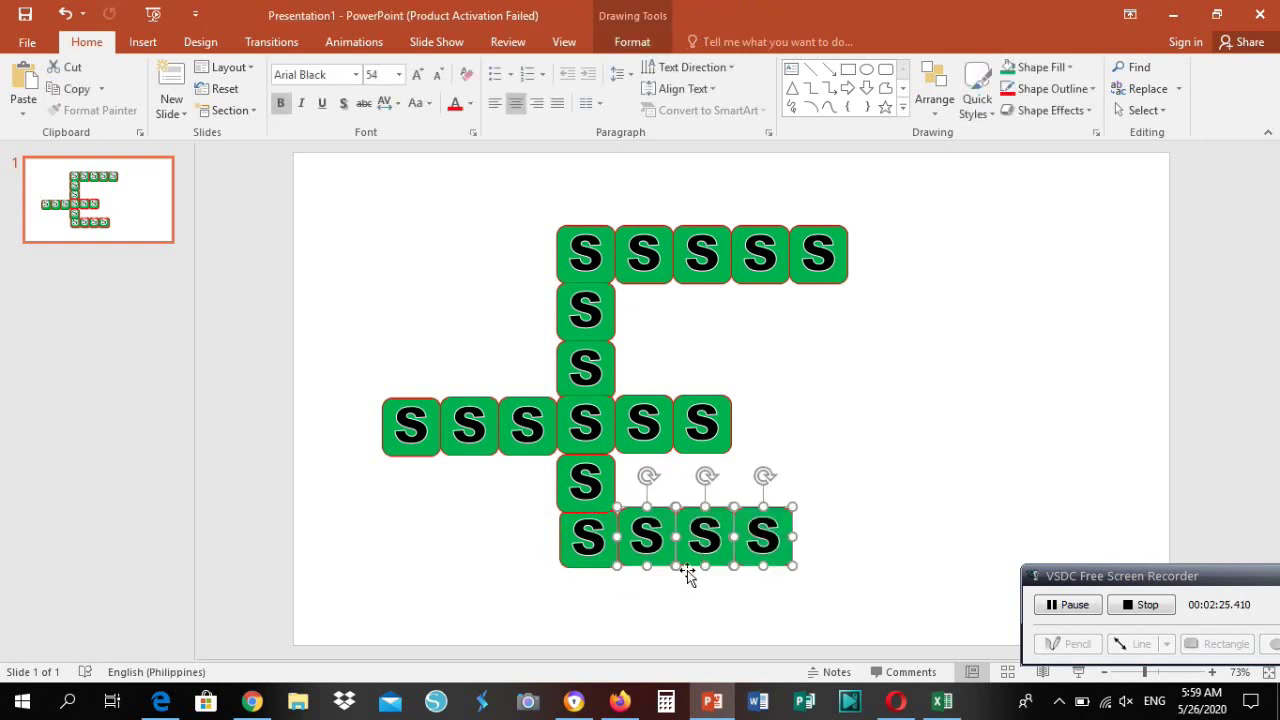
{"action": "left_click_drag", "start_coordinate": [690, 570], "coordinate": [690, 572]}
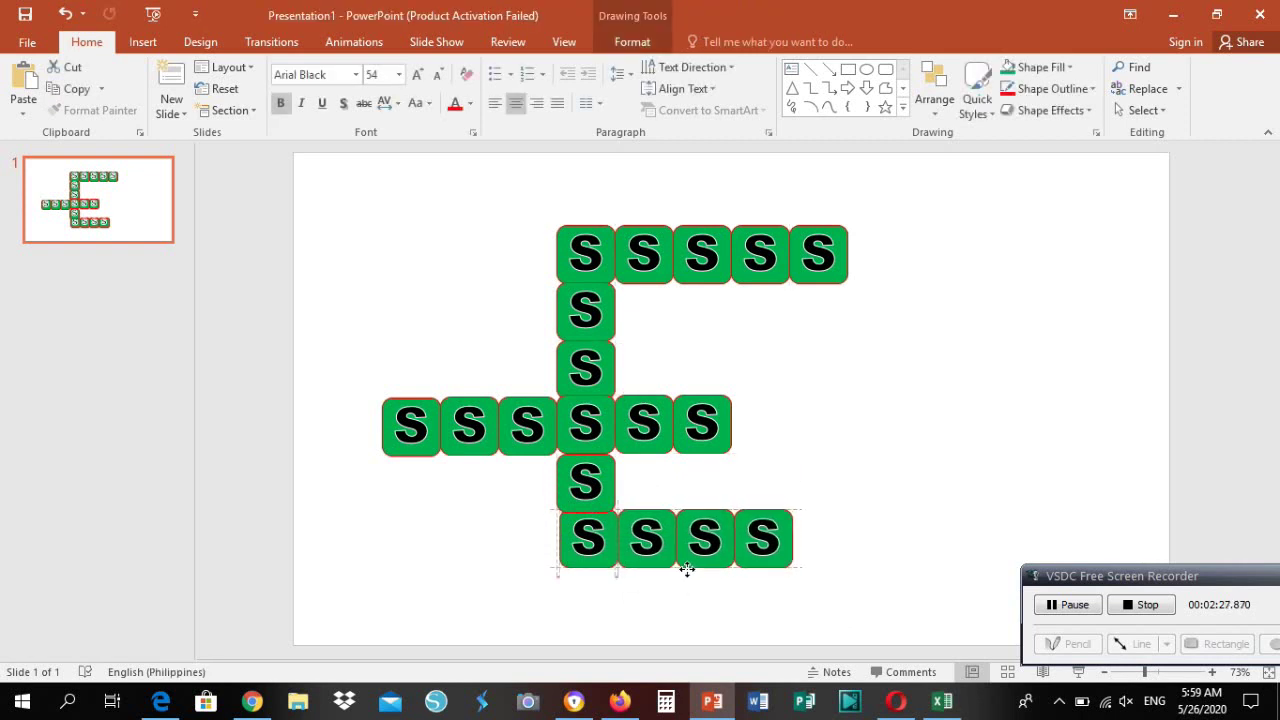
{"action": "left_click", "coordinate": [741, 626]}
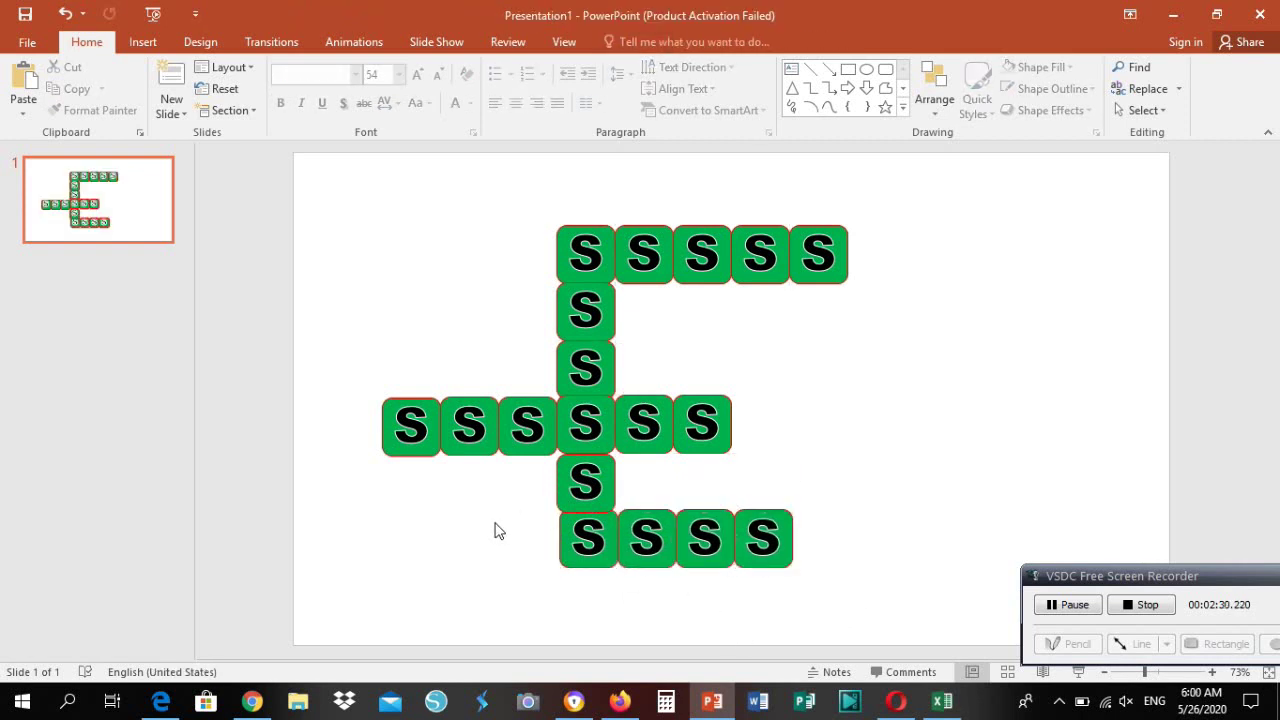
Copy the three right bottom-row tiles to the left and move one to the lower left
{"action": "left_click_drag", "start_coordinate": [816, 598], "coordinate": [610, 468]}
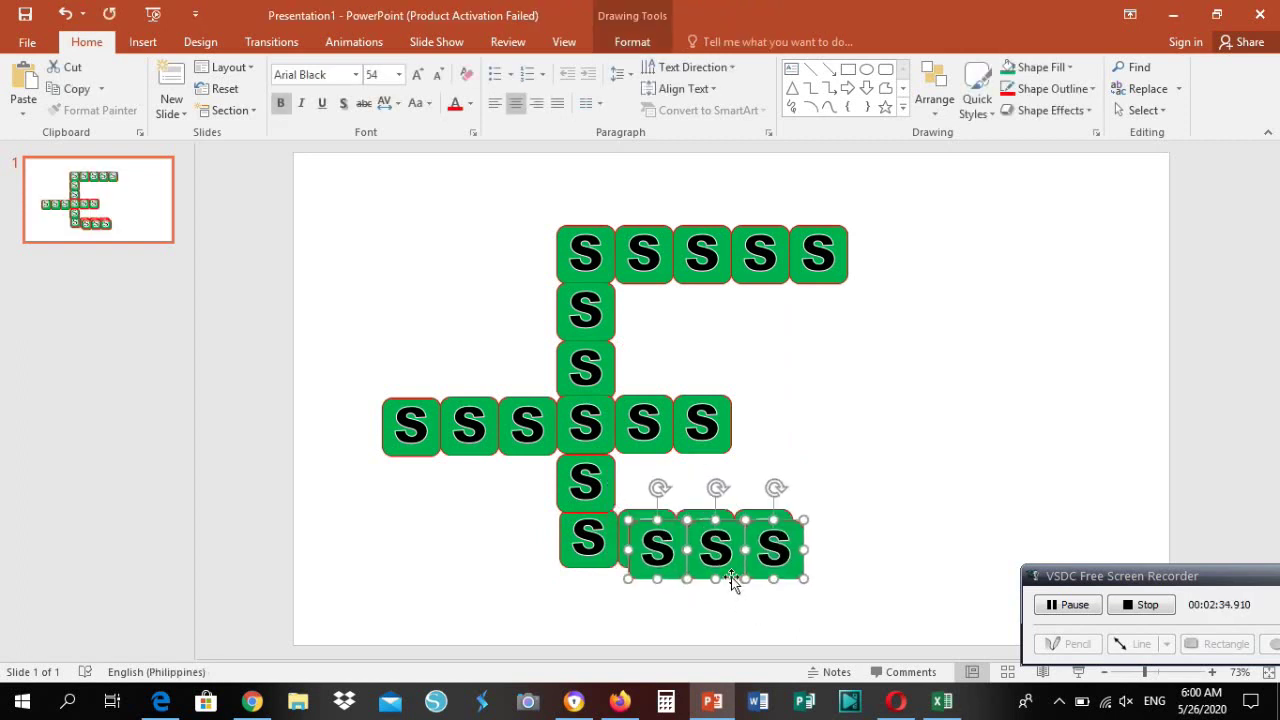
{"action": "mouse_move", "coordinate": [722, 561]}
{"action": "left_mouse_down"}
{"action": "mouse_move", "coordinate": [474, 518]}
{"action": "mouse_move", "coordinate": [486, 512]}
{"action": "left_mouse_up"}
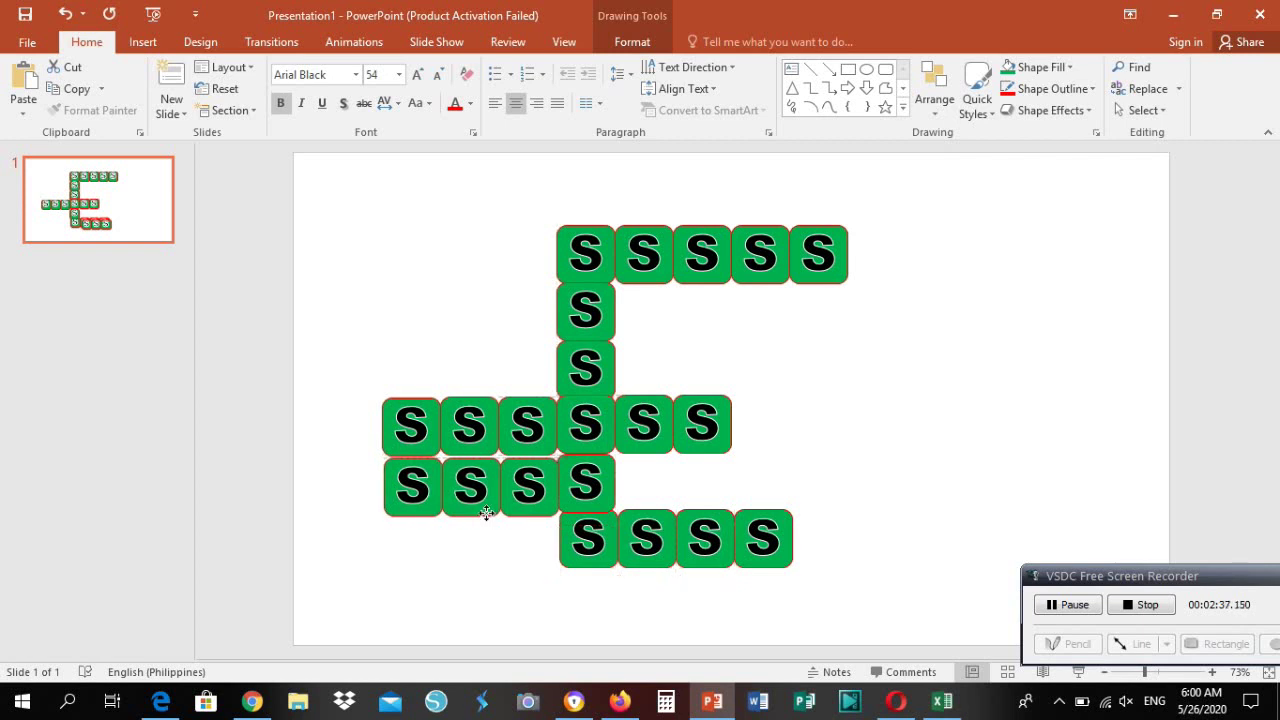
{"action": "left_click", "coordinate": [478, 521]}
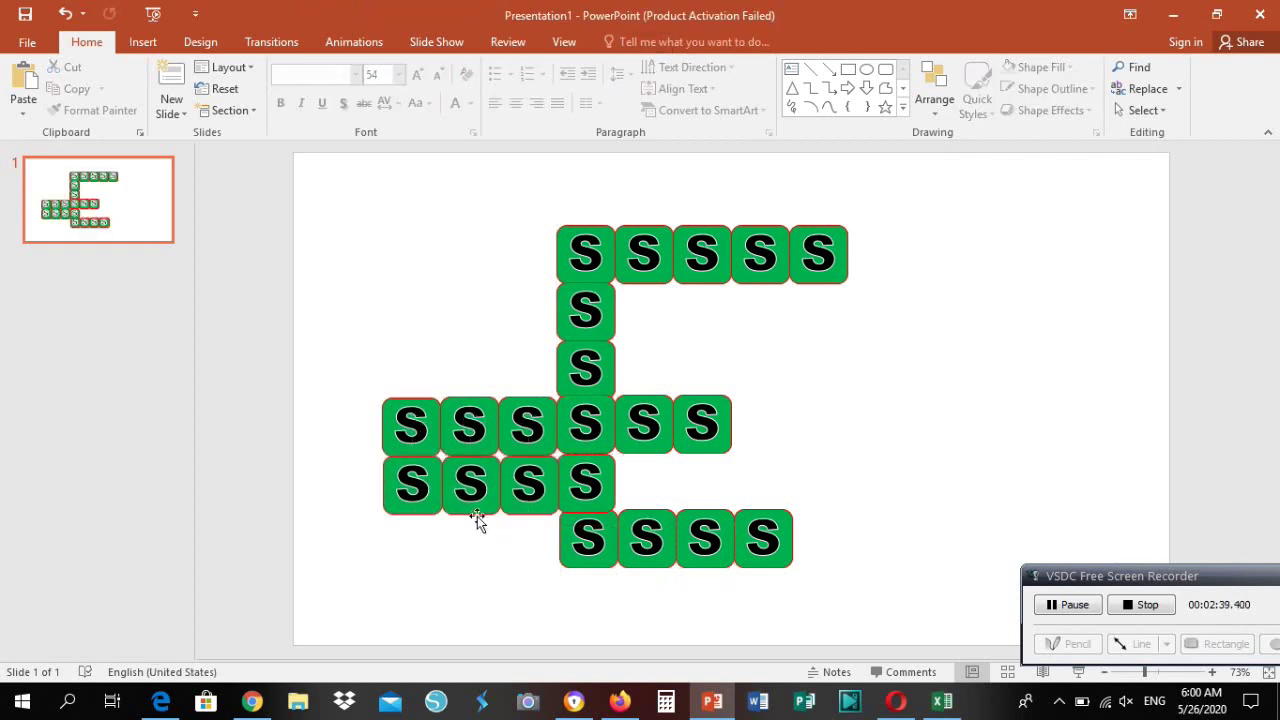
{"action": "left_click", "coordinate": [477, 514]}
{"action": "left_click_drag", "start_coordinate": [479, 516], "coordinate": [417, 580]}
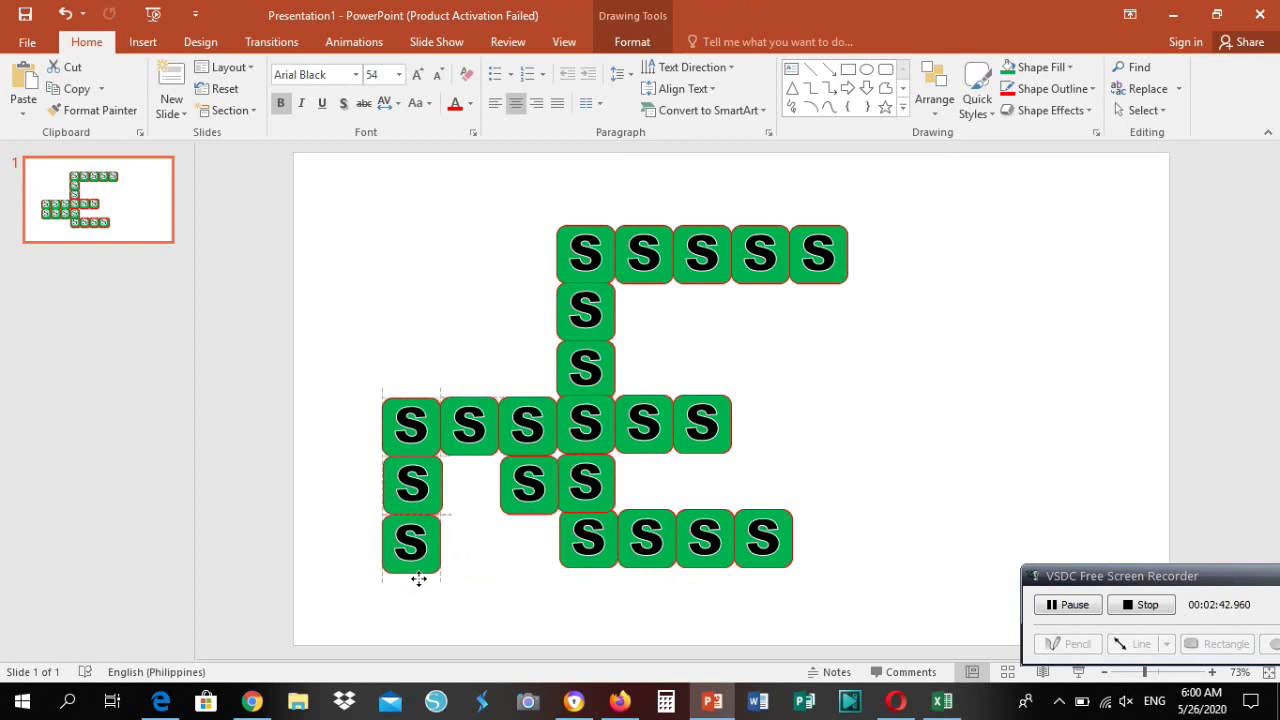
Stack the copied tiles into a six-tile left column crossing the middle row's first tile
{"action": "left_click", "coordinate": [527, 512]}
{"action": "left_click_drag", "start_coordinate": [536, 518], "coordinate": [416, 399]}
{"action": "left_click_drag", "start_coordinate": [445, 593], "coordinate": [374, 546]}
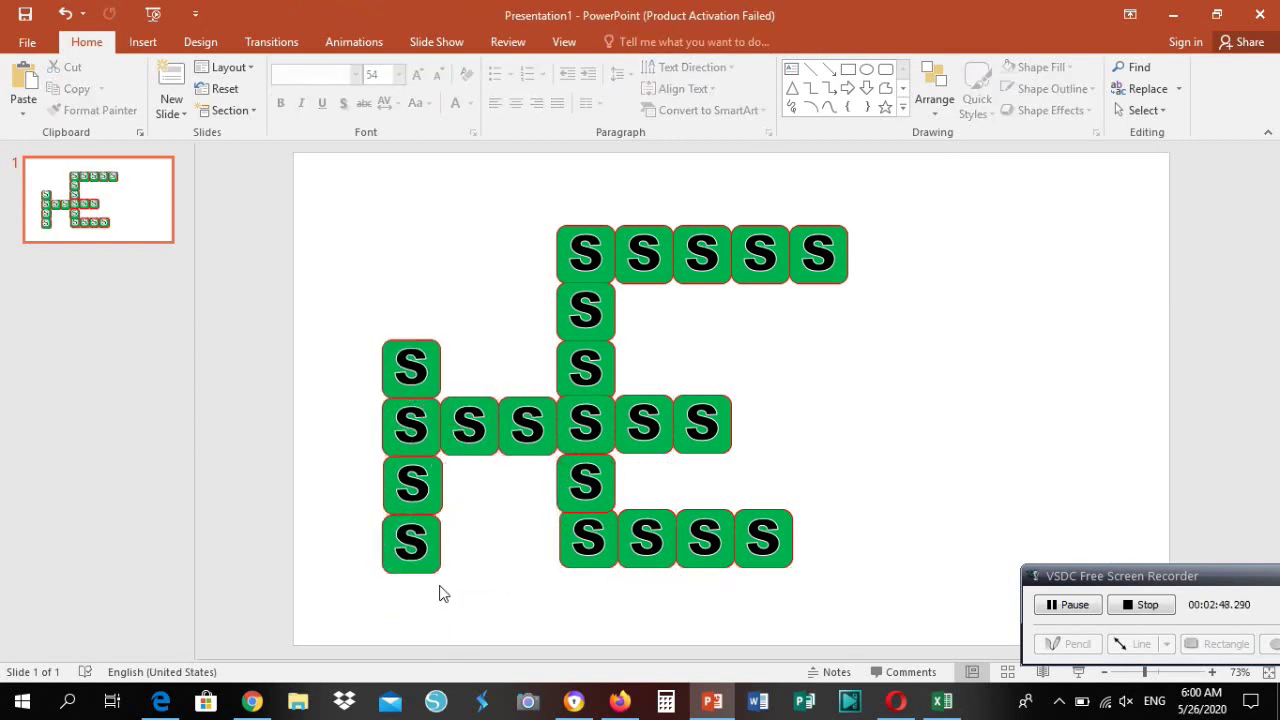
{"action": "left_click_drag", "start_coordinate": [421, 582], "coordinate": [420, 578]}
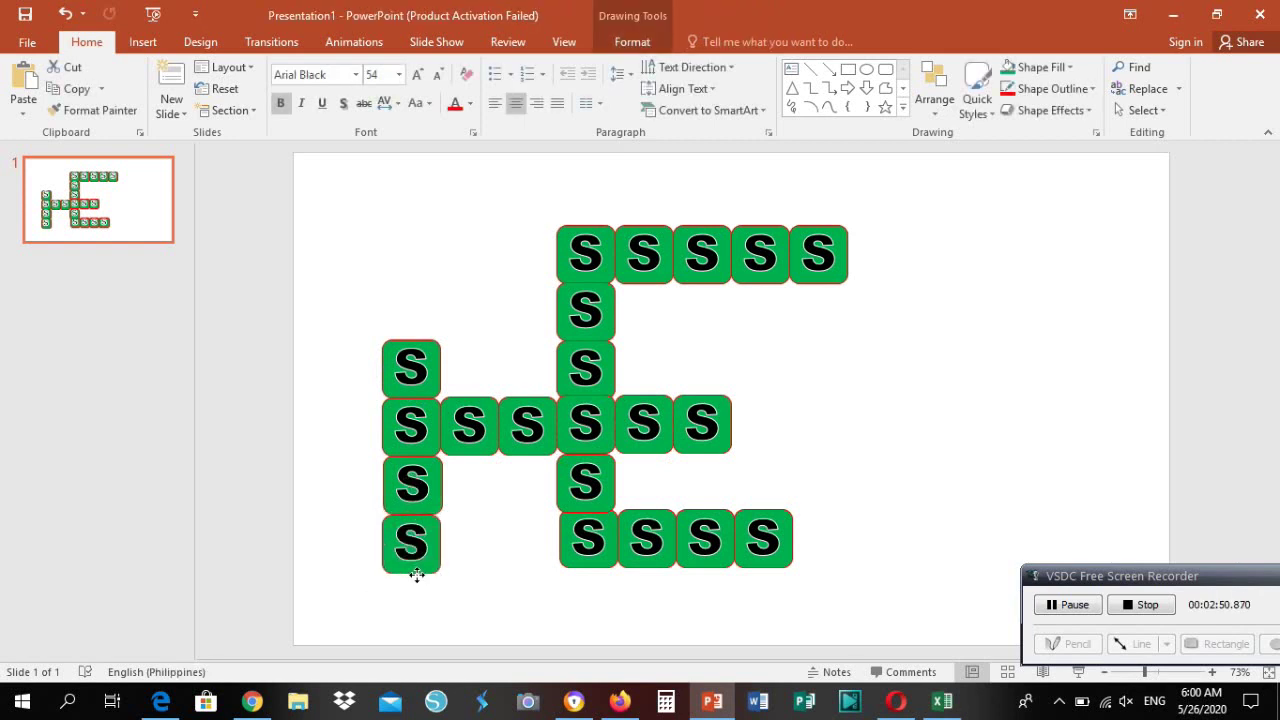
{"action": "left_click", "coordinate": [490, 587]}
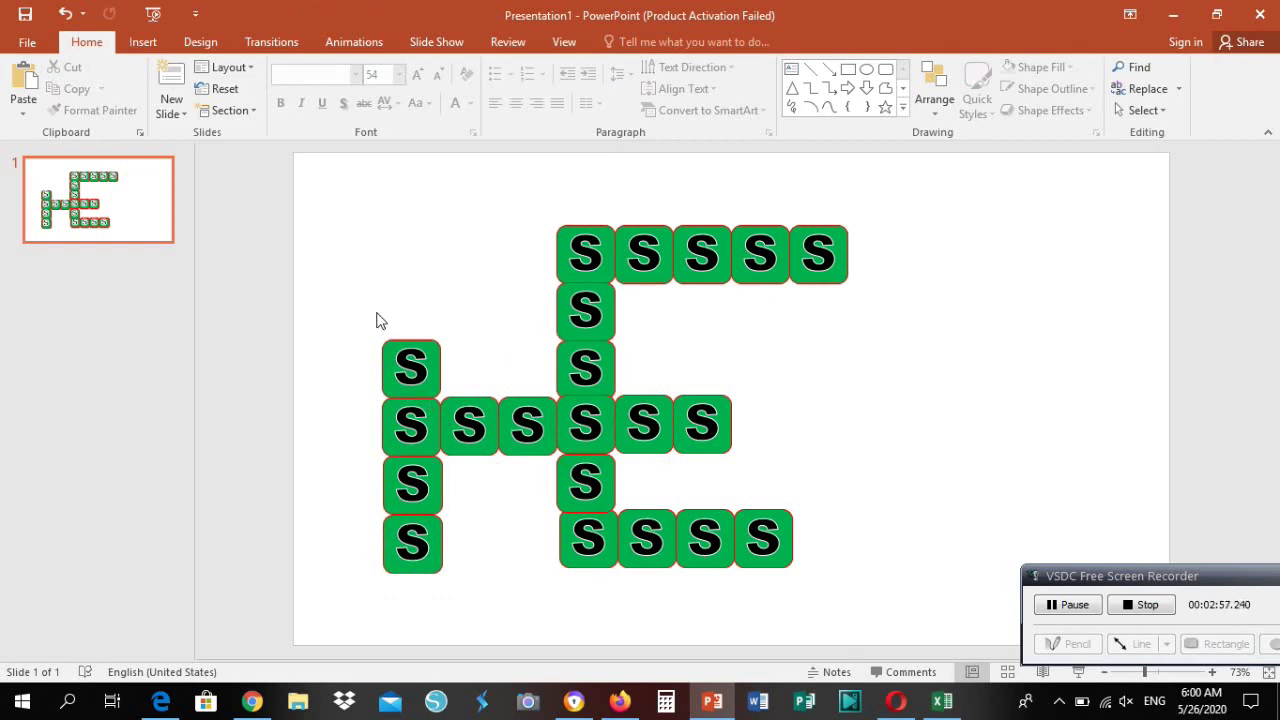
{"action": "left_click_drag", "start_coordinate": [363, 273], "coordinate": [445, 478]}
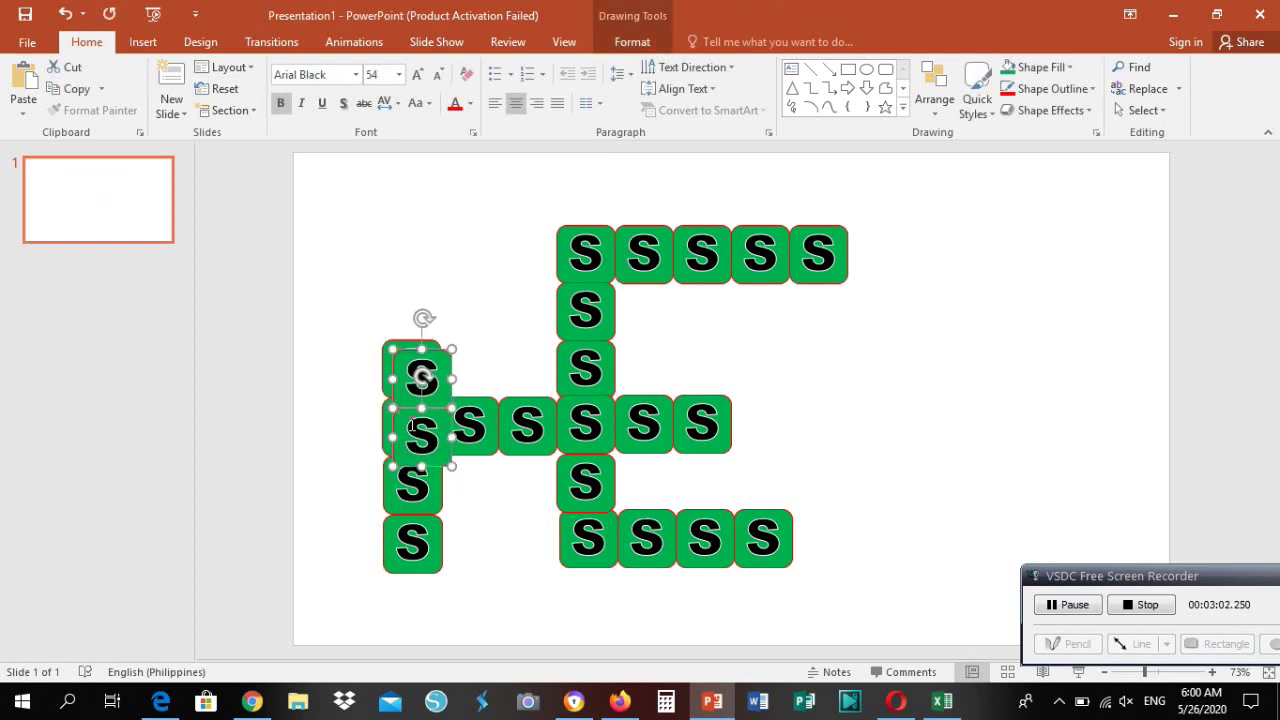
{"action": "left_click_drag", "start_coordinate": [396, 389], "coordinate": [397, 275]}
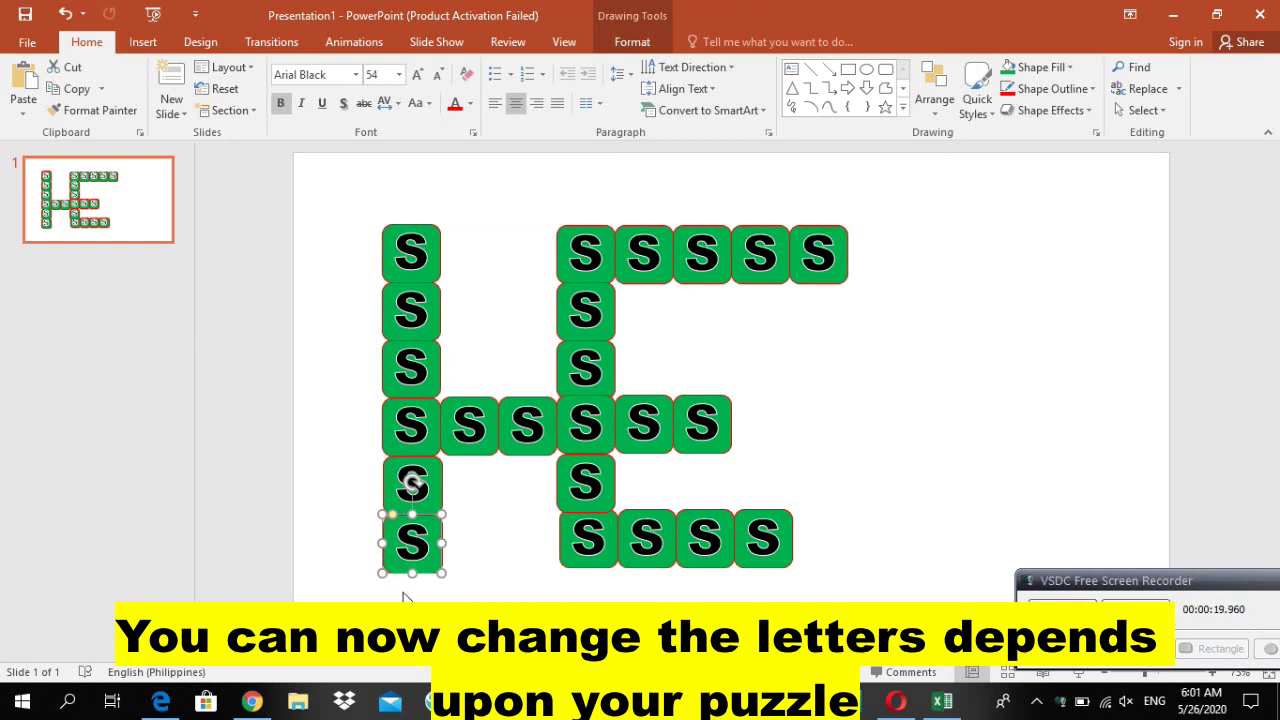
Letter the left column's six tiles A, N, I, M, A, L from top to bottom
{"action": "left_click", "coordinate": [462, 570]}
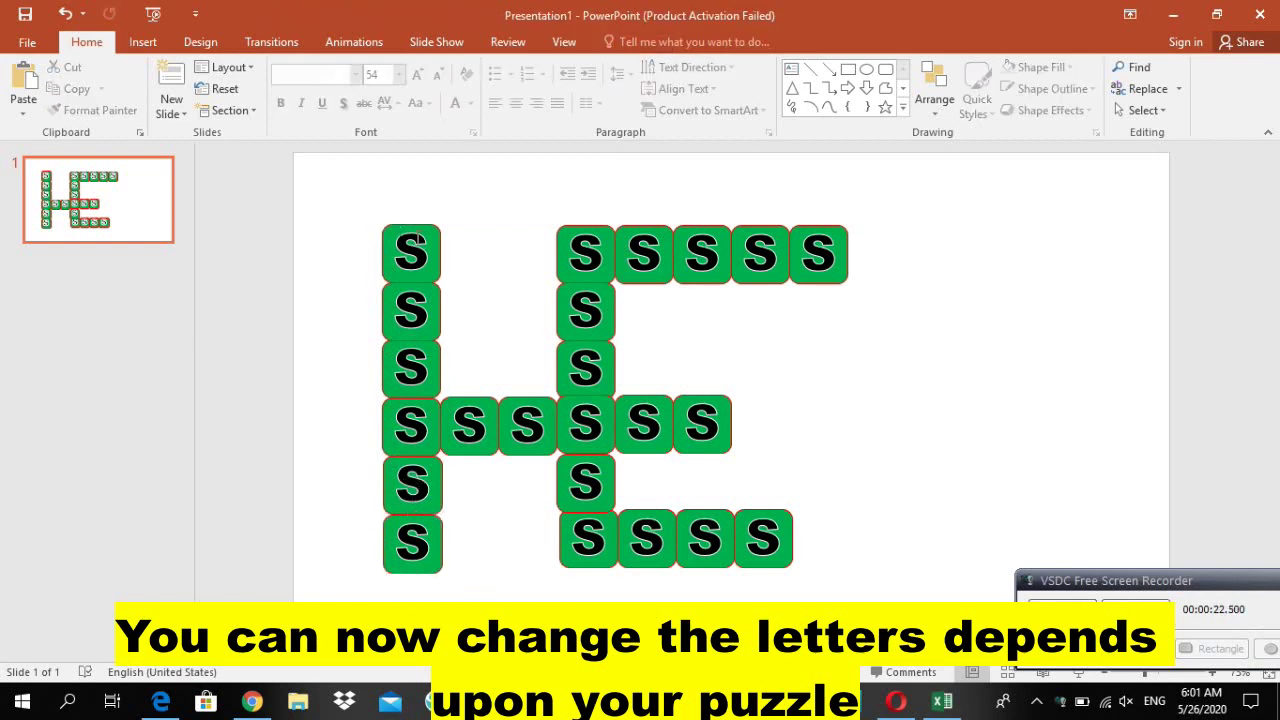
{"action": "left_click", "coordinate": [411, 244]}
{"action": "double_click", "coordinate": [411, 244]}
{"action": "type", "text": "A"}
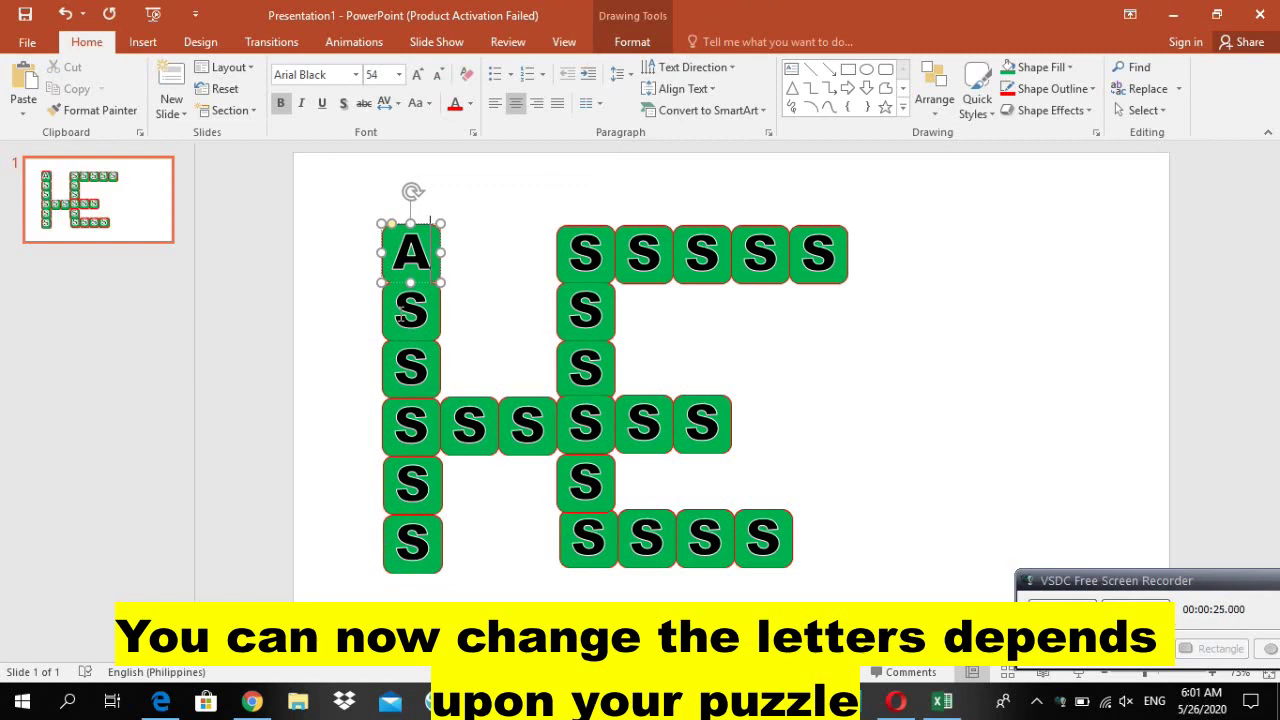
{"action": "double_click", "coordinate": [414, 319]}
{"action": "type", "text": "N"}
{"action": "double_click", "coordinate": [410, 372]}
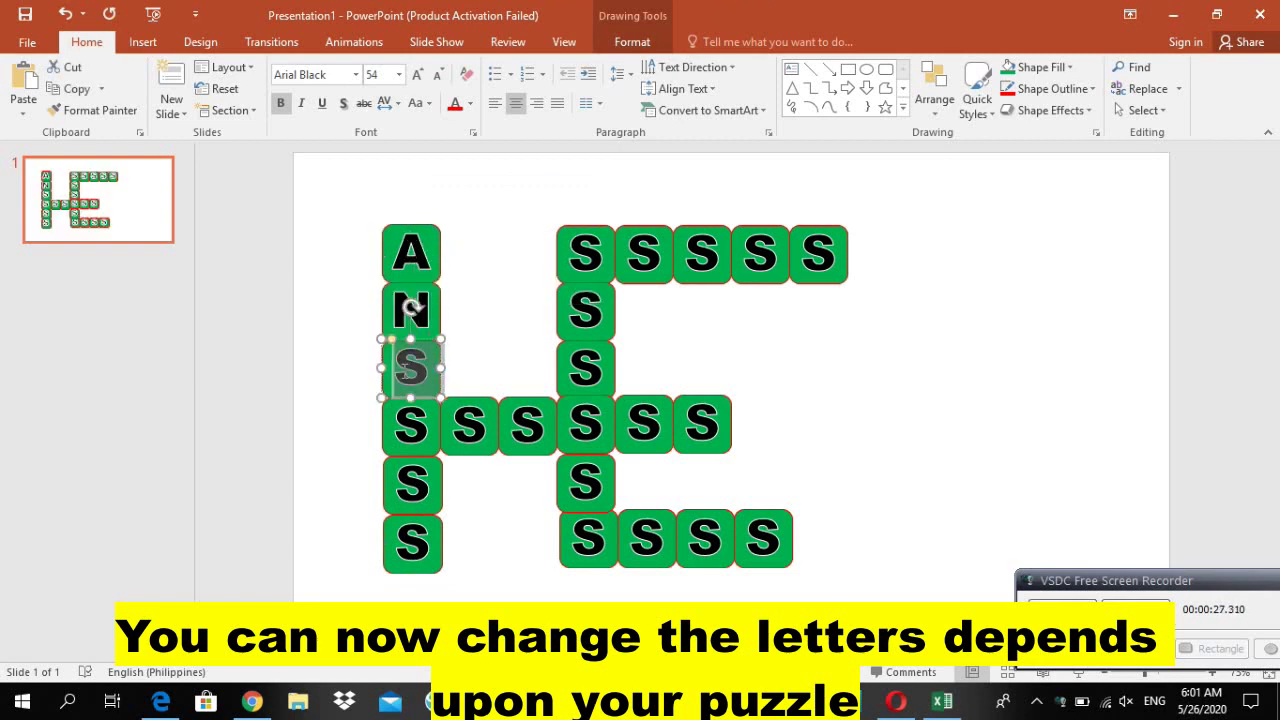
{"action": "type", "text": "I"}
{"action": "double_click", "coordinate": [398, 425]}
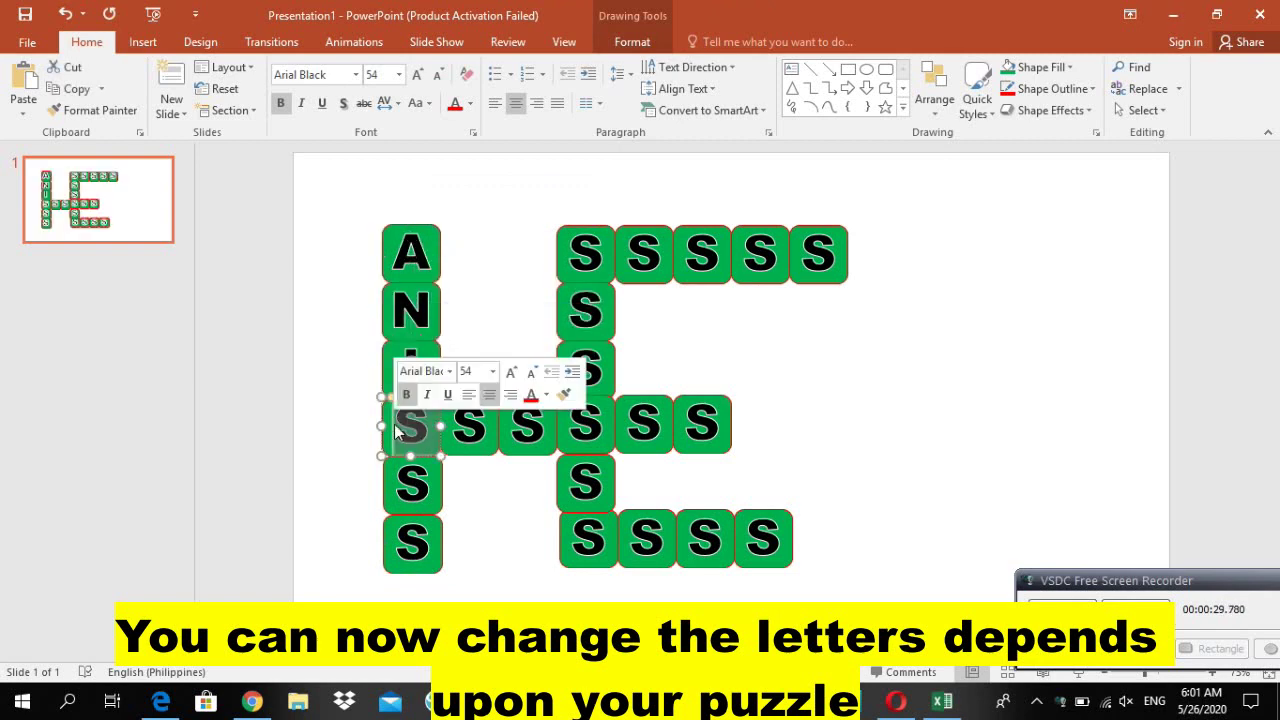
{"action": "type", "text": "M"}
{"action": "double_click", "coordinate": [420, 482]}
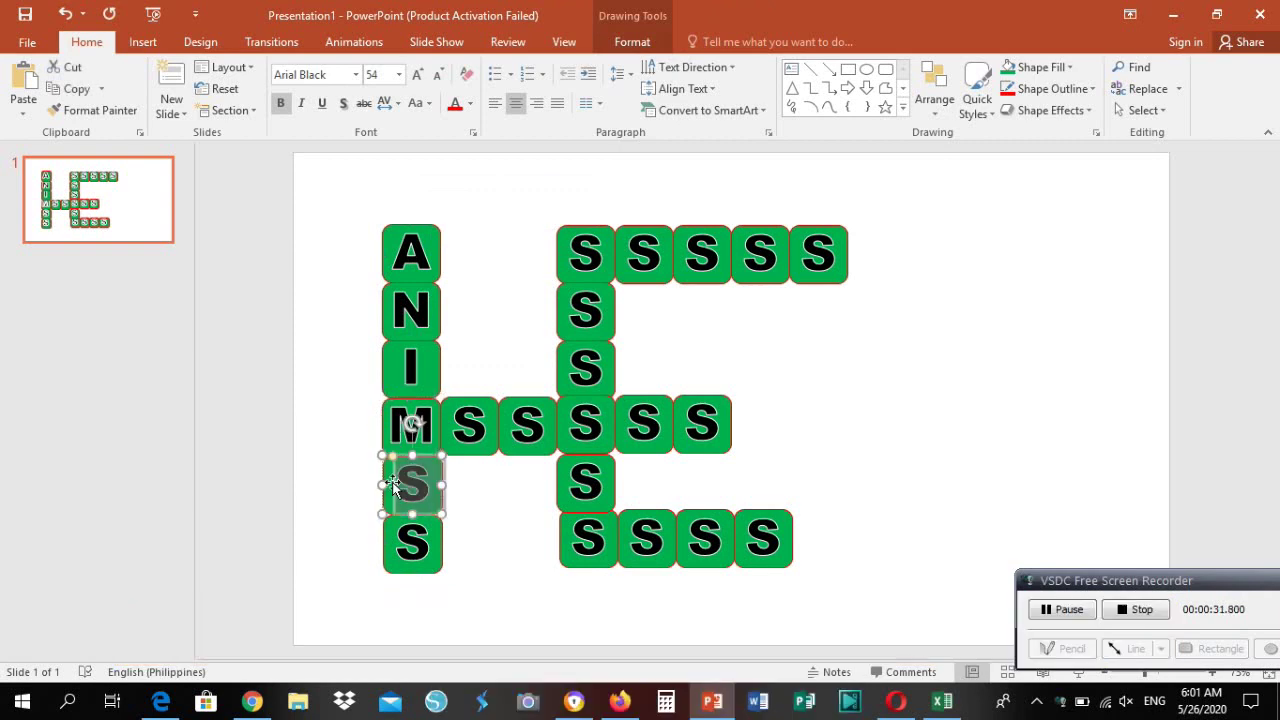
{"action": "type", "text": "A"}
{"action": "double_click", "coordinate": [409, 546]}
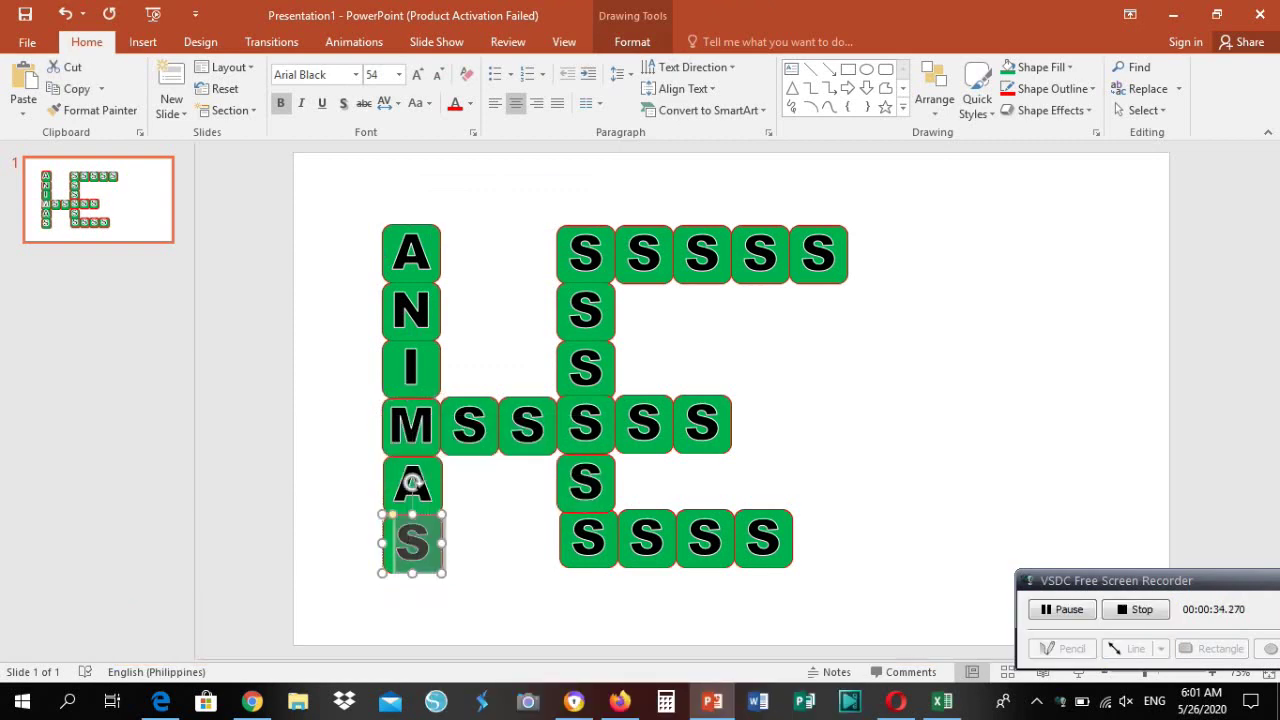
{"action": "type", "text": "L"}
{"action": "left_click", "coordinate": [478, 601]}
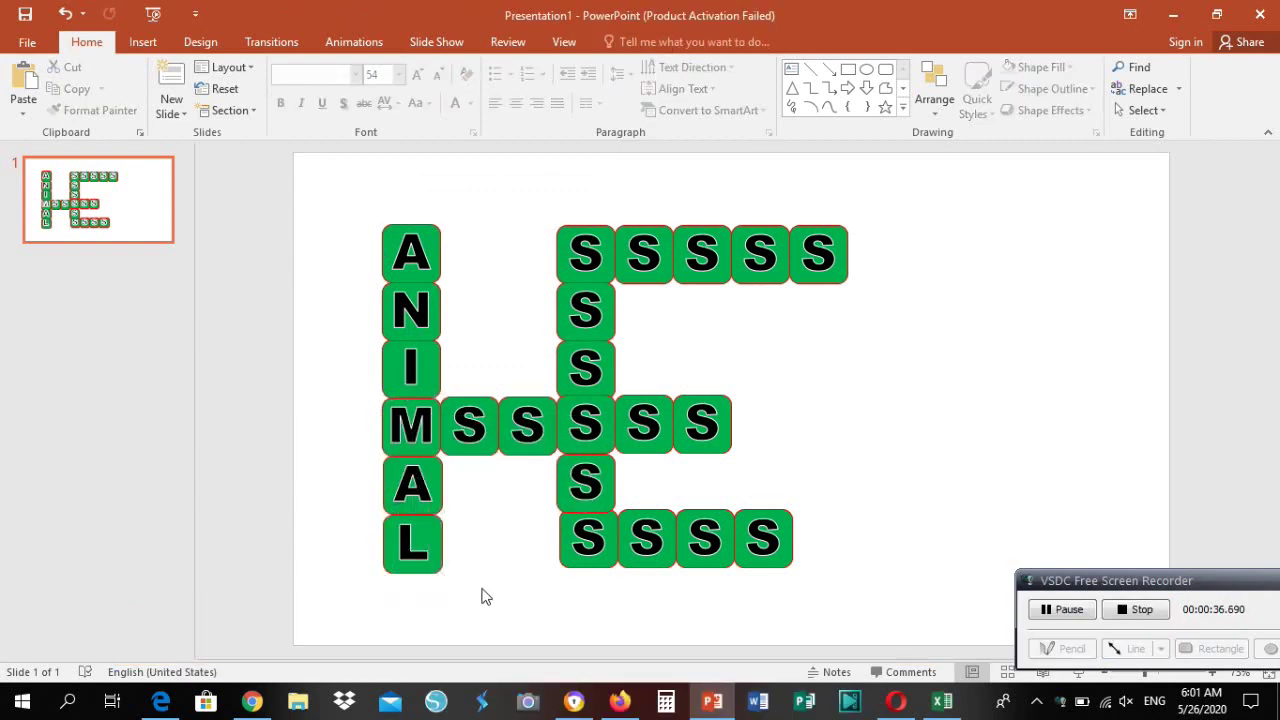
Copy the L tile below itself, relabel it S, and align it with the column
{"action": "left_click_drag", "start_coordinate": [481, 608], "coordinate": [322, 502]}
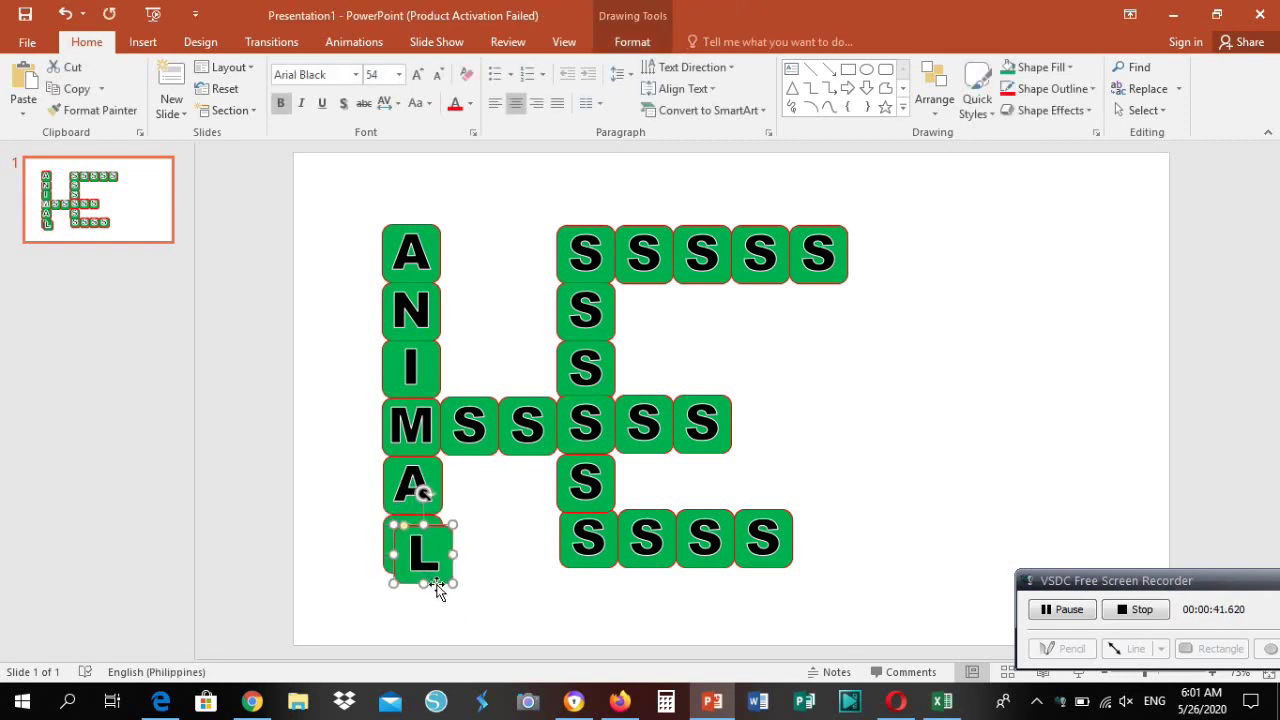
{"action": "left_click_drag", "start_coordinate": [431, 572], "coordinate": [434, 628]}
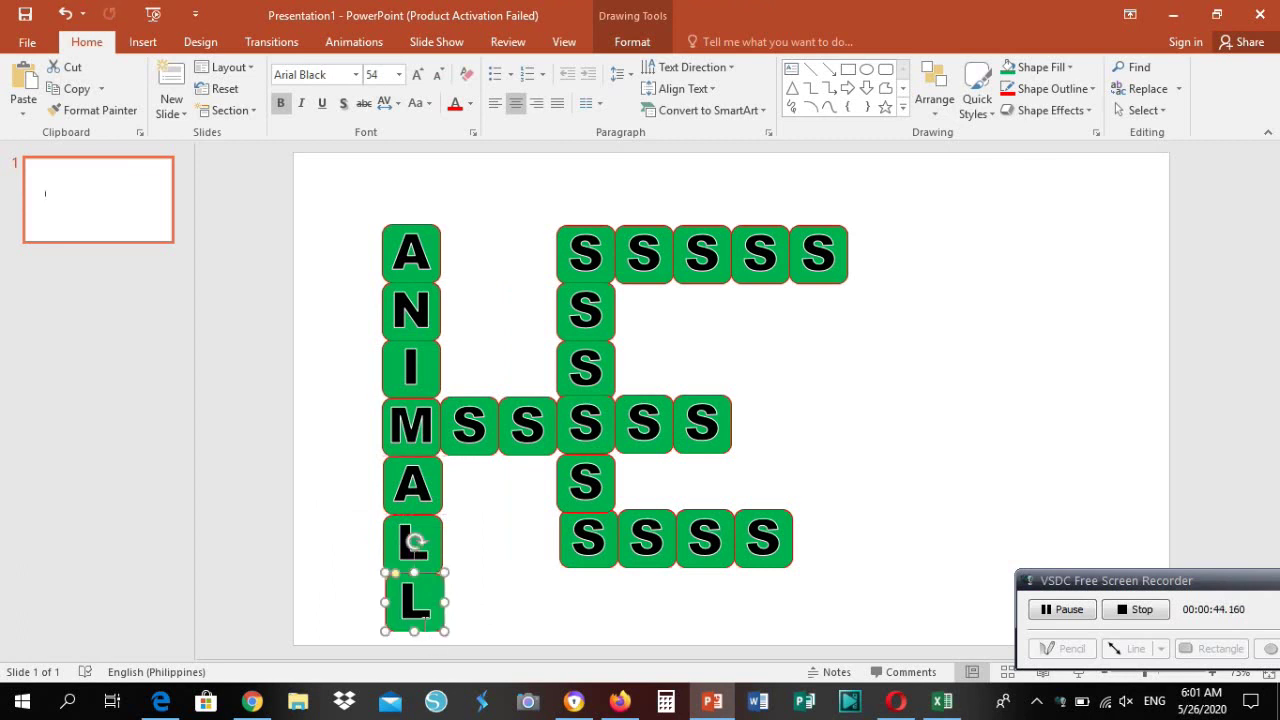
{"action": "double_click", "coordinate": [394, 605]}
{"action": "type", "text": "S"}
{"action": "left_click", "coordinate": [544, 640]}
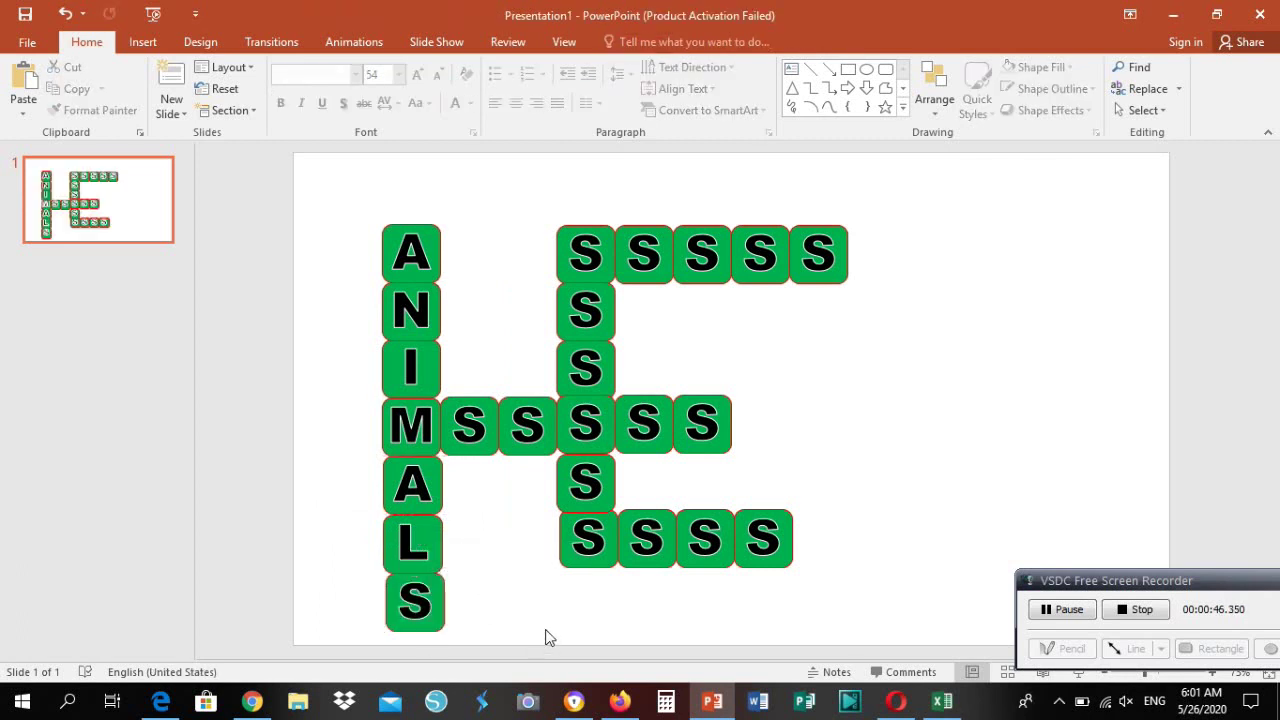
{"action": "mouse_move", "coordinate": [325, 627]}
{"action": "left_mouse_down"}
{"action": "mouse_move", "coordinate": [384, 580]}
{"action": "mouse_move", "coordinate": [482, 614]}
{"action": "left_mouse_up"}
{"action": "mouse_move", "coordinate": [334, 558]}
{"action": "left_mouse_down"}
{"action": "mouse_move", "coordinate": [472, 645]}
{"action": "mouse_move", "coordinate": [427, 639]}
{"action": "left_mouse_up"}
{"action": "left_click", "coordinate": [502, 607]}
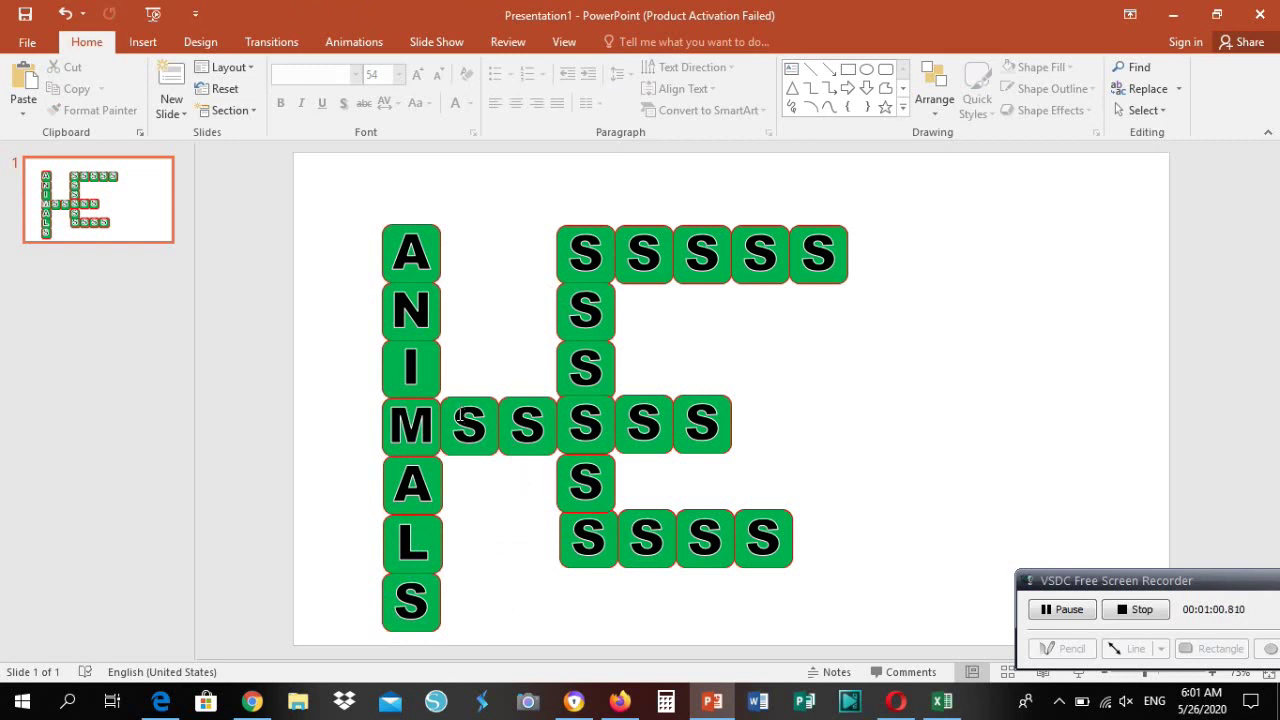
Relabel the middle row to spell MOUSE and clear the letter from its last tile
{"action": "left_click", "coordinate": [459, 416]}
{"action": "type", "text": "O"}
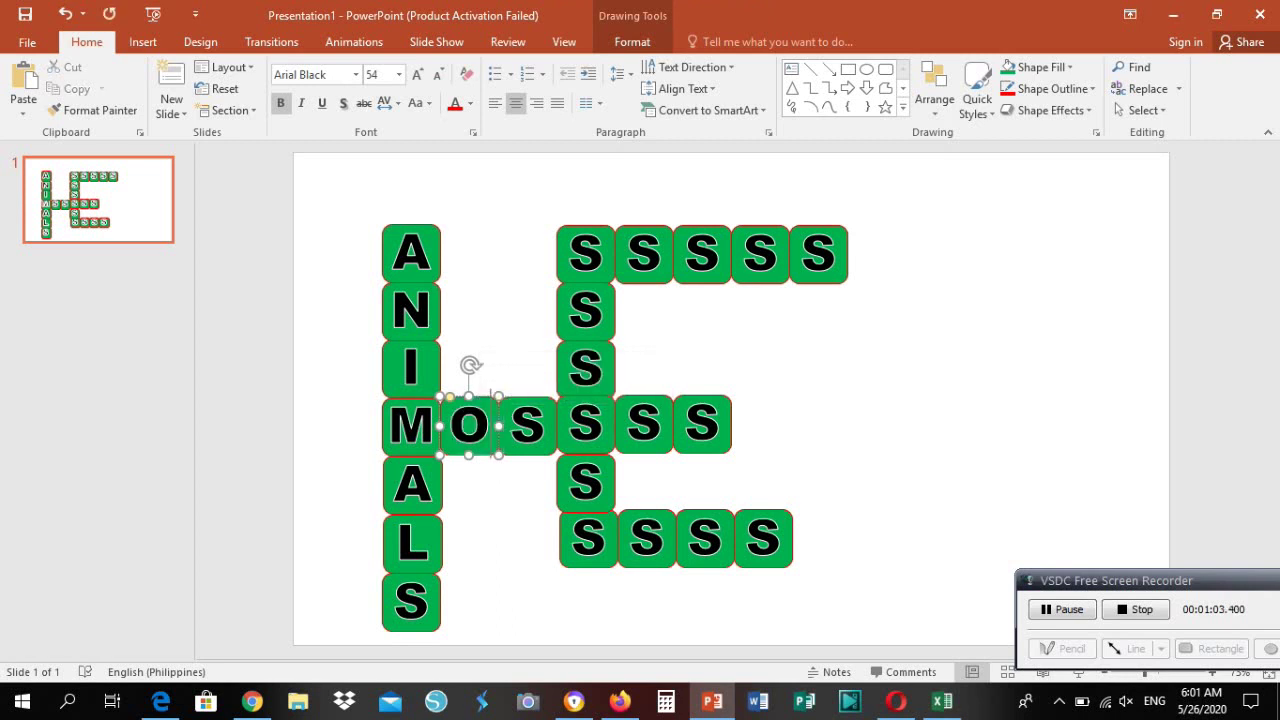
{"action": "left_click", "coordinate": [528, 428]}
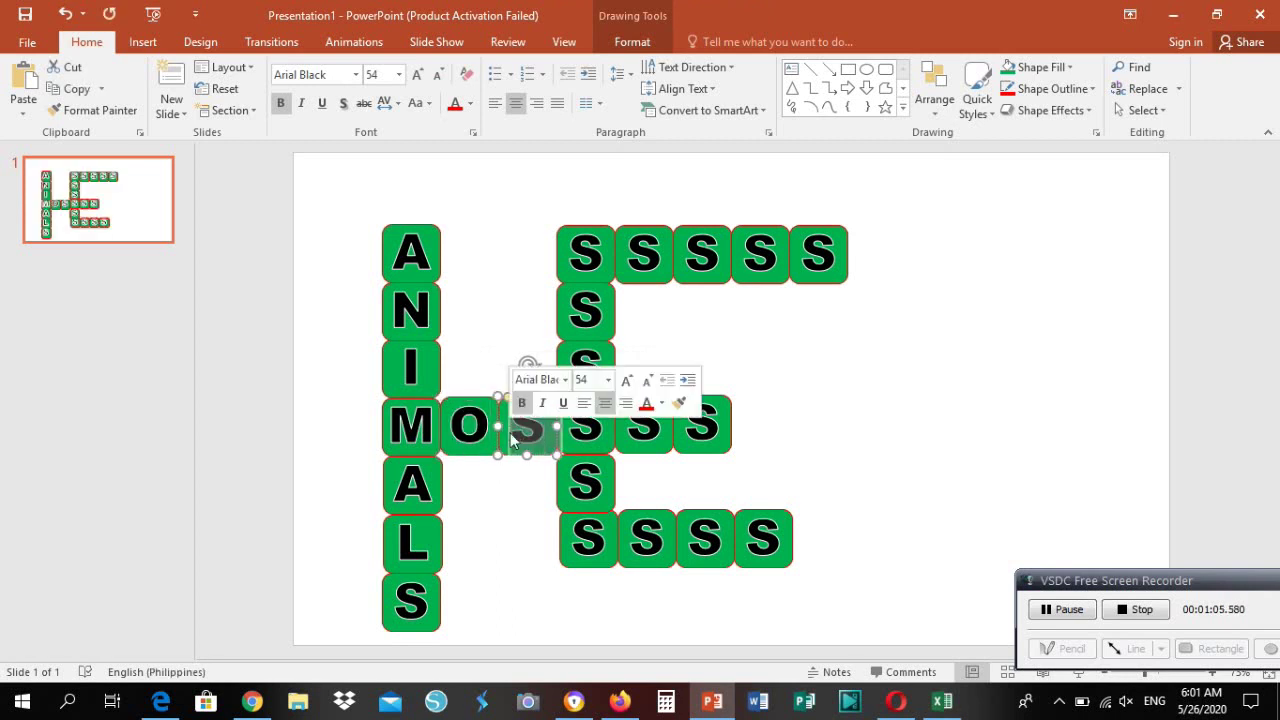
{"action": "type", "text": "U"}
{"action": "left_click", "coordinate": [635, 425]}
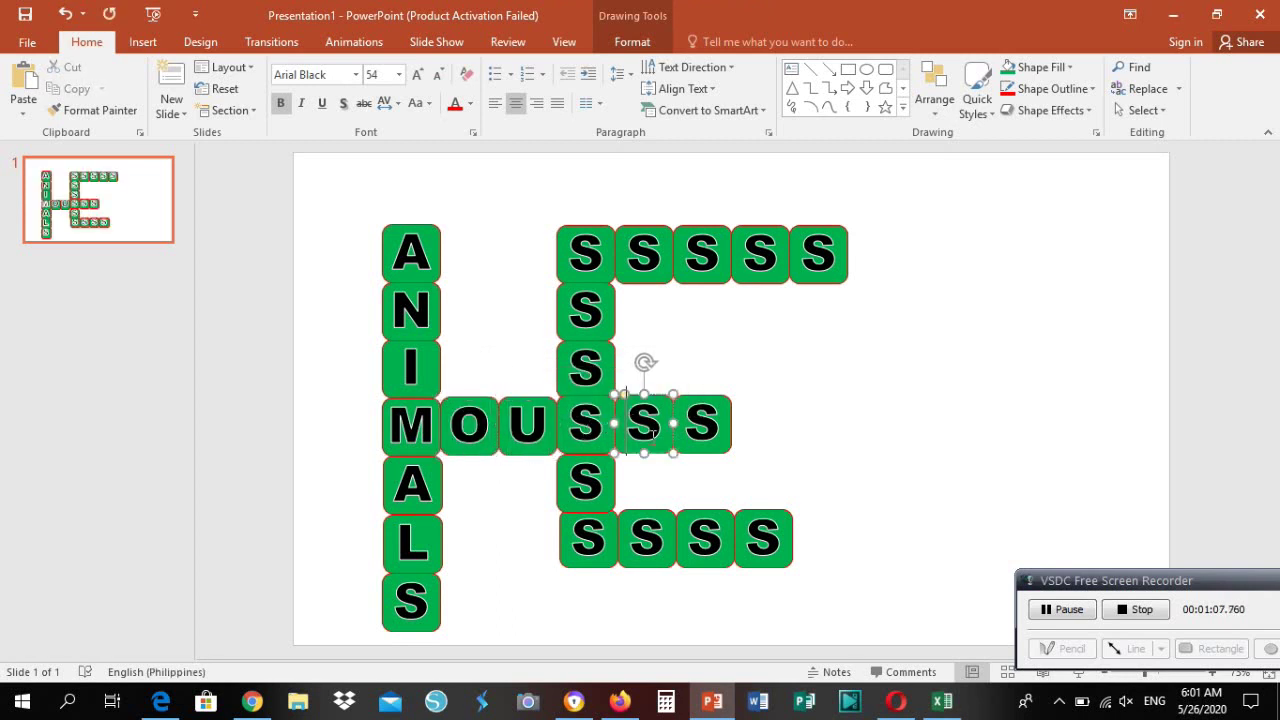
{"action": "type", "text": "E"}
{"action": "left_click", "coordinate": [703, 428]}
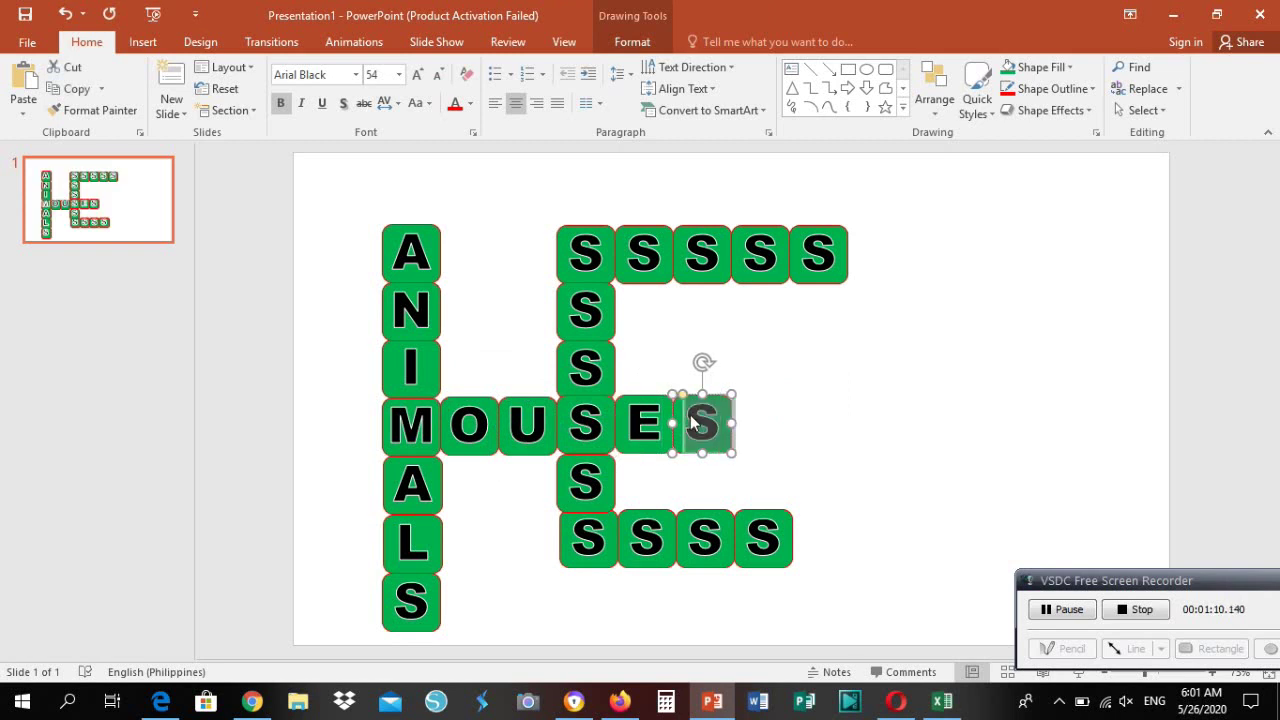
{"action": "key", "text": "BackSpace"}
{"action": "left_click", "coordinate": [836, 450]}
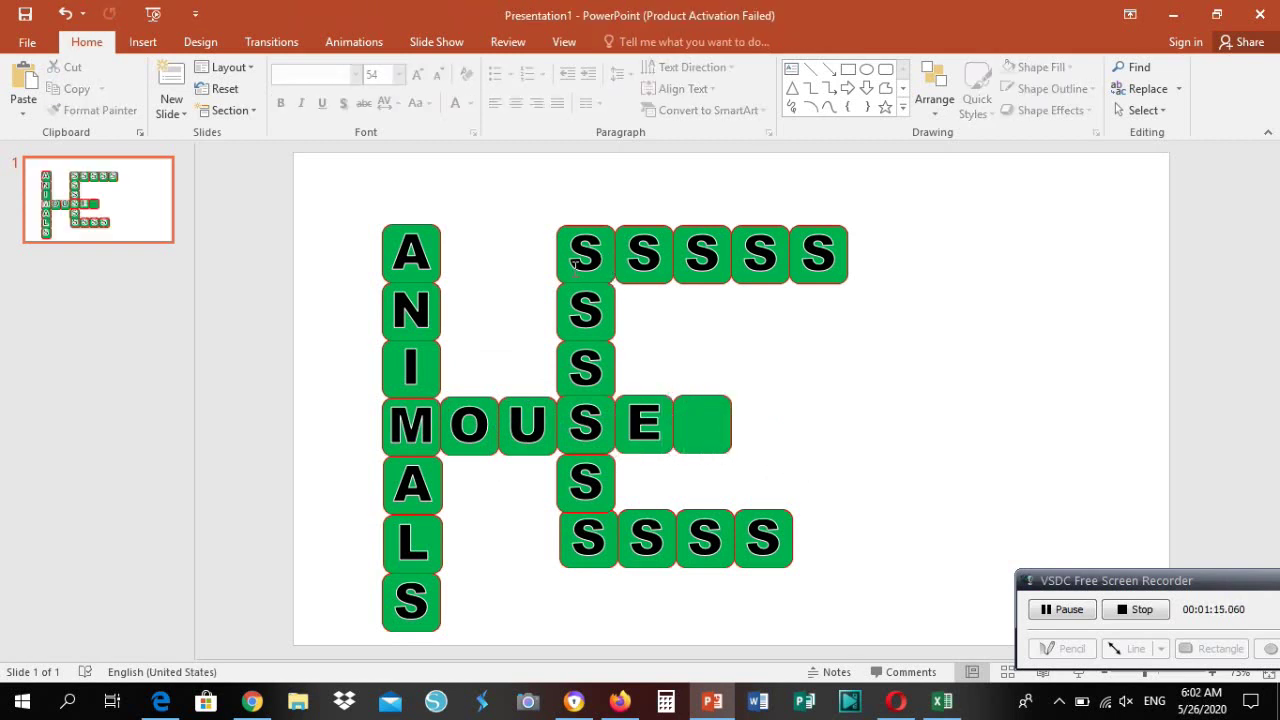
Change the top row's remaining tiles to N, A, K, E so it spells SNAKE
{"action": "double_click", "coordinate": [640, 255]}
{"action": "type", "text": "N"}
{"action": "double_click", "coordinate": [702, 255]}
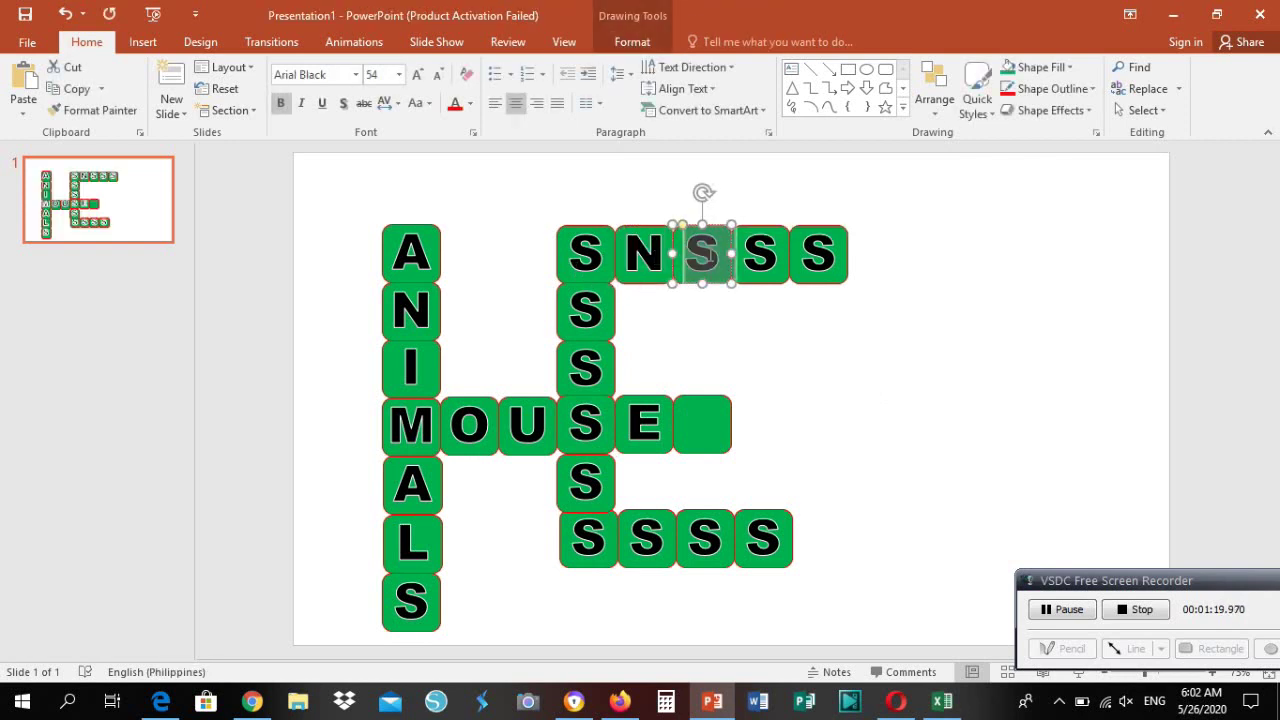
{"action": "type", "text": "A"}
{"action": "double_click", "coordinate": [760, 255]}
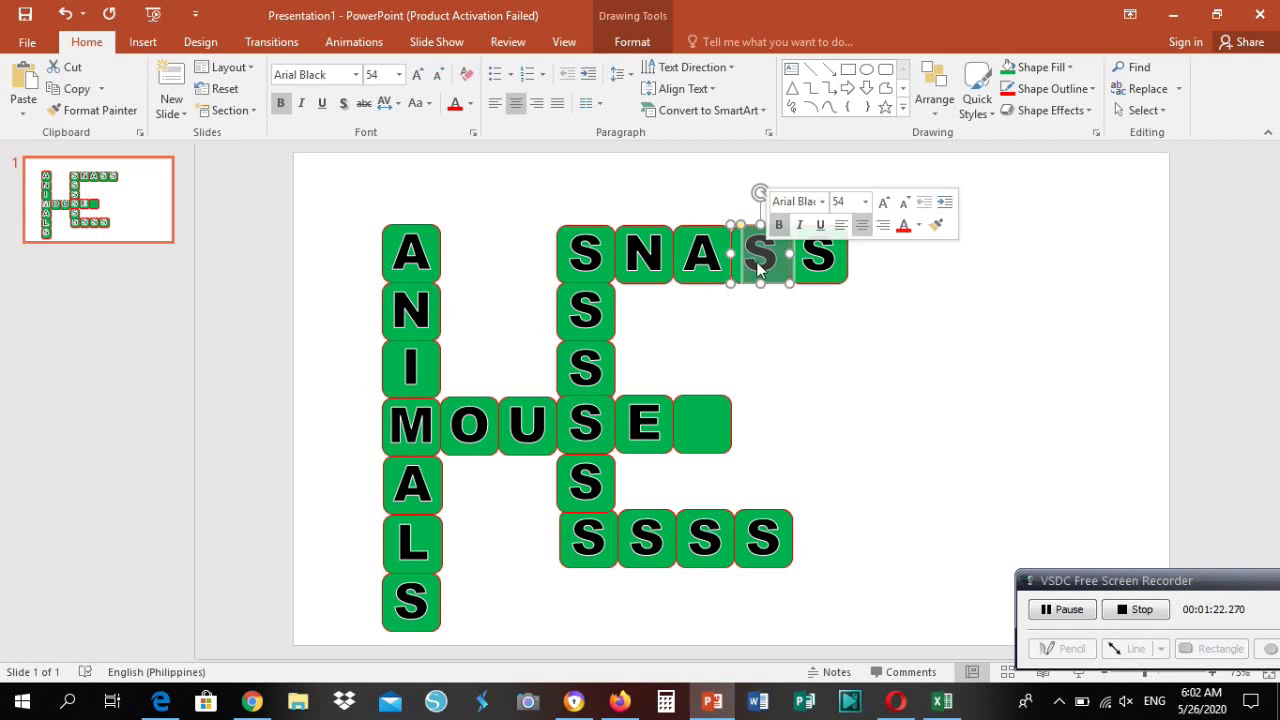
{"action": "type", "text": "K"}
{"action": "double_click", "coordinate": [818, 255]}
{"action": "type", "text": "E"}
{"action": "left_click", "coordinate": [816, 409]}
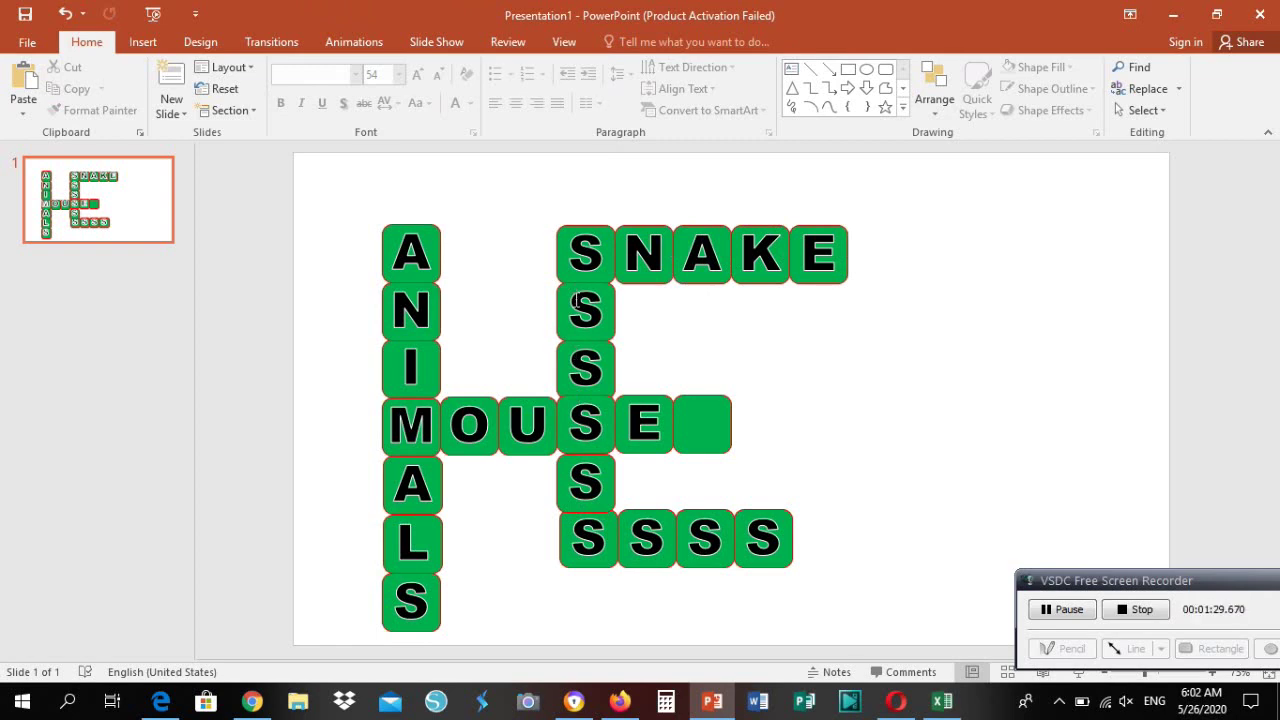
Clear the letter from the tile directly below SNAKE's S, leaving it blank
{"action": "double_click", "coordinate": [578, 300]}
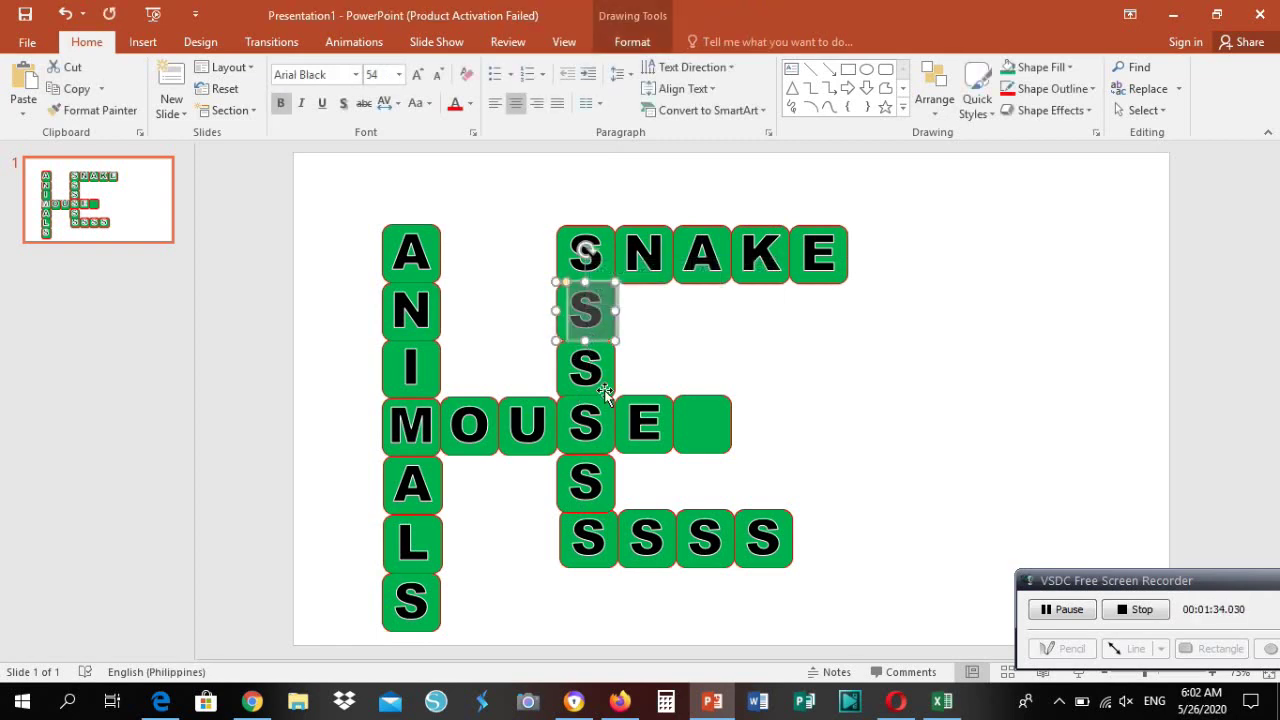
{"action": "type", "text": "A"}
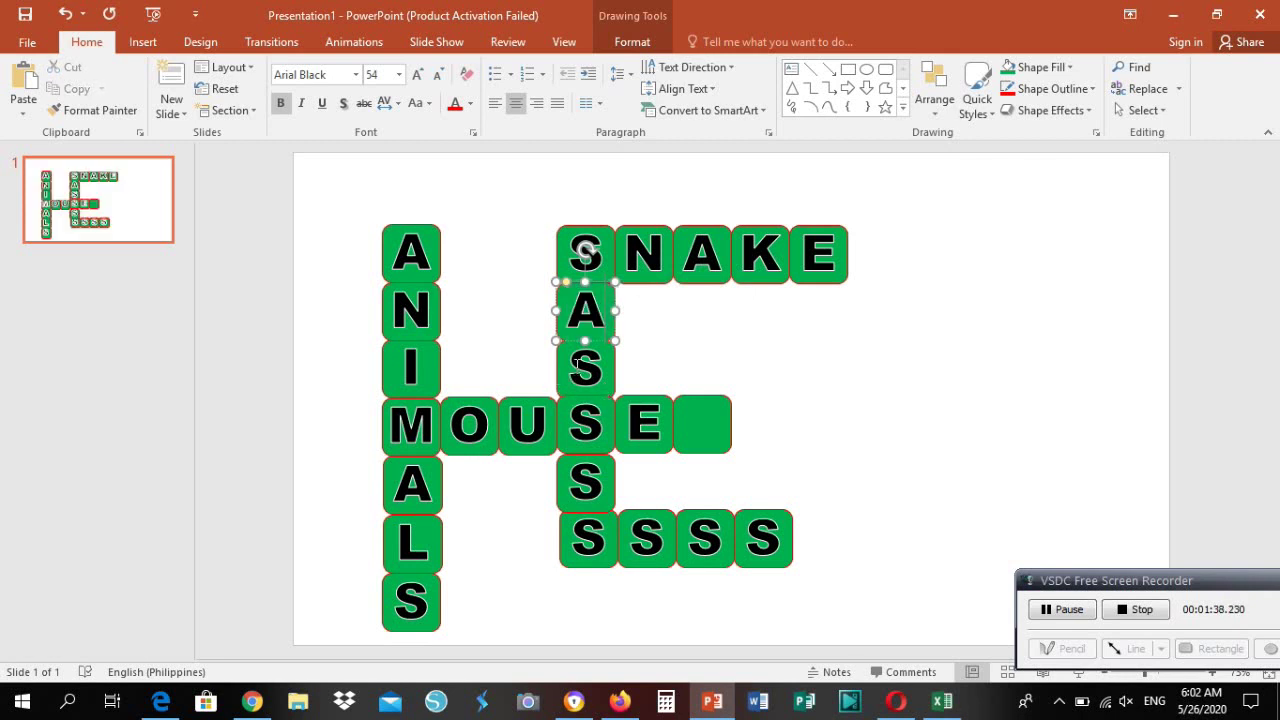
{"action": "key", "text": "BackSpace"}
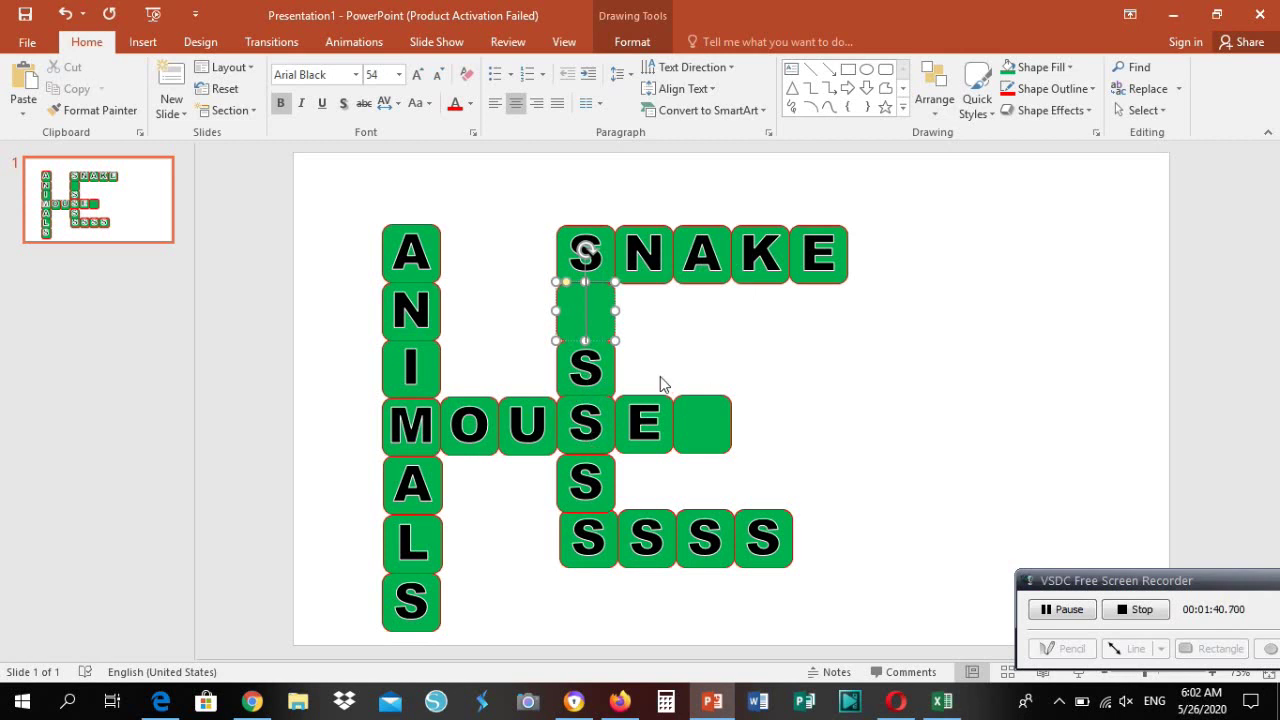
{"action": "left_click", "coordinate": [585, 362]}
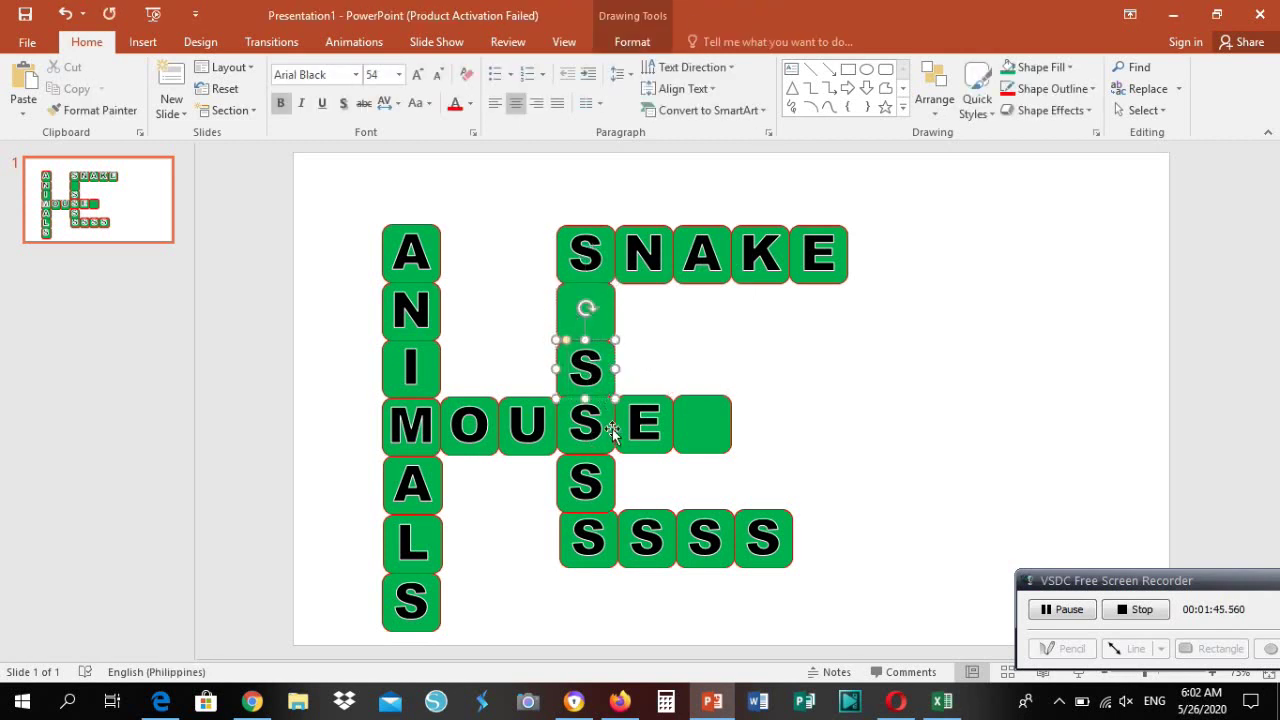
{"action": "left_click", "coordinate": [598, 470]}
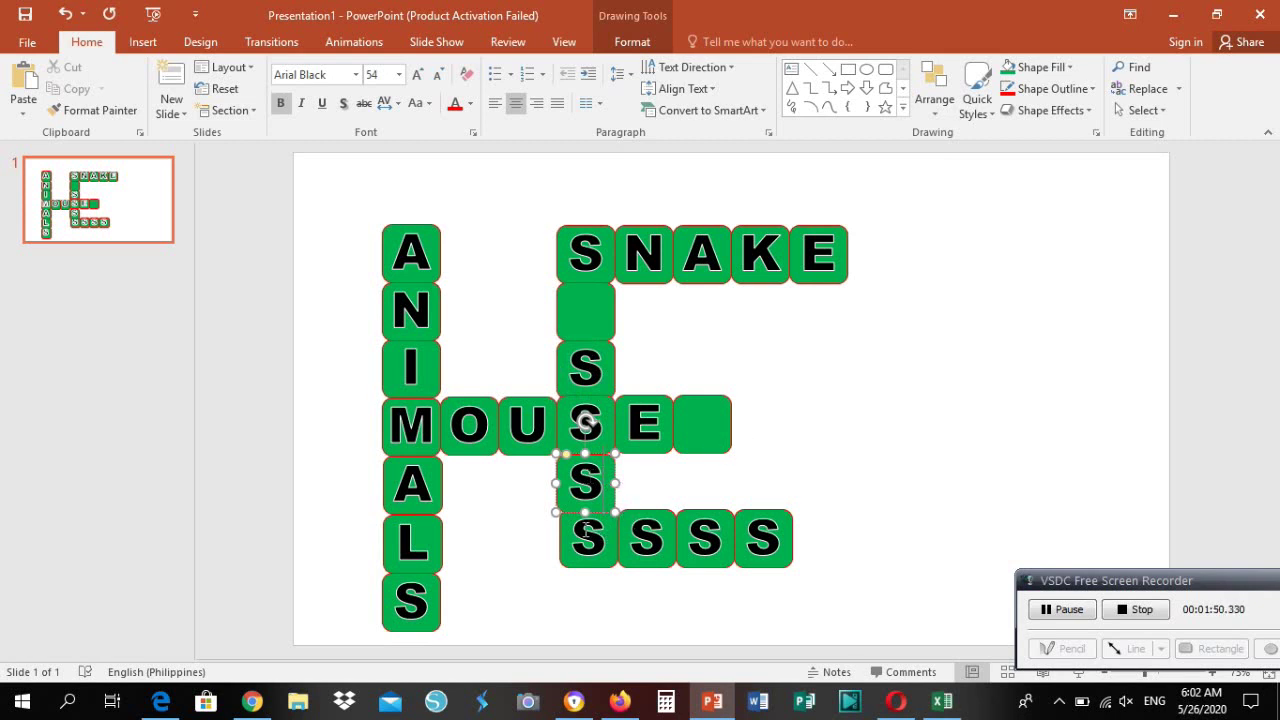
Relabel the bottom-row tiles L, I, O, N to spell LION
{"action": "double_click", "coordinate": [586, 530]}
{"action": "type", "text": "L"}
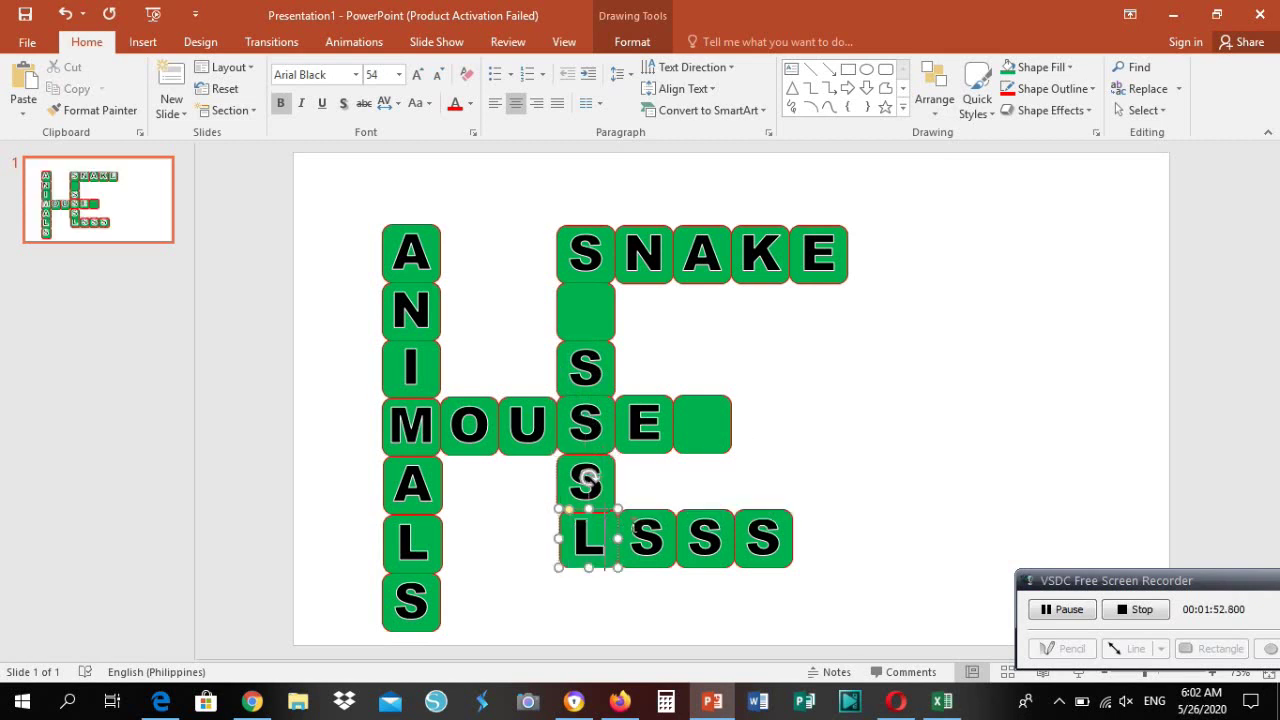
{"action": "double_click", "coordinate": [646, 538]}
{"action": "type", "text": "I"}
{"action": "double_click", "coordinate": [706, 545]}
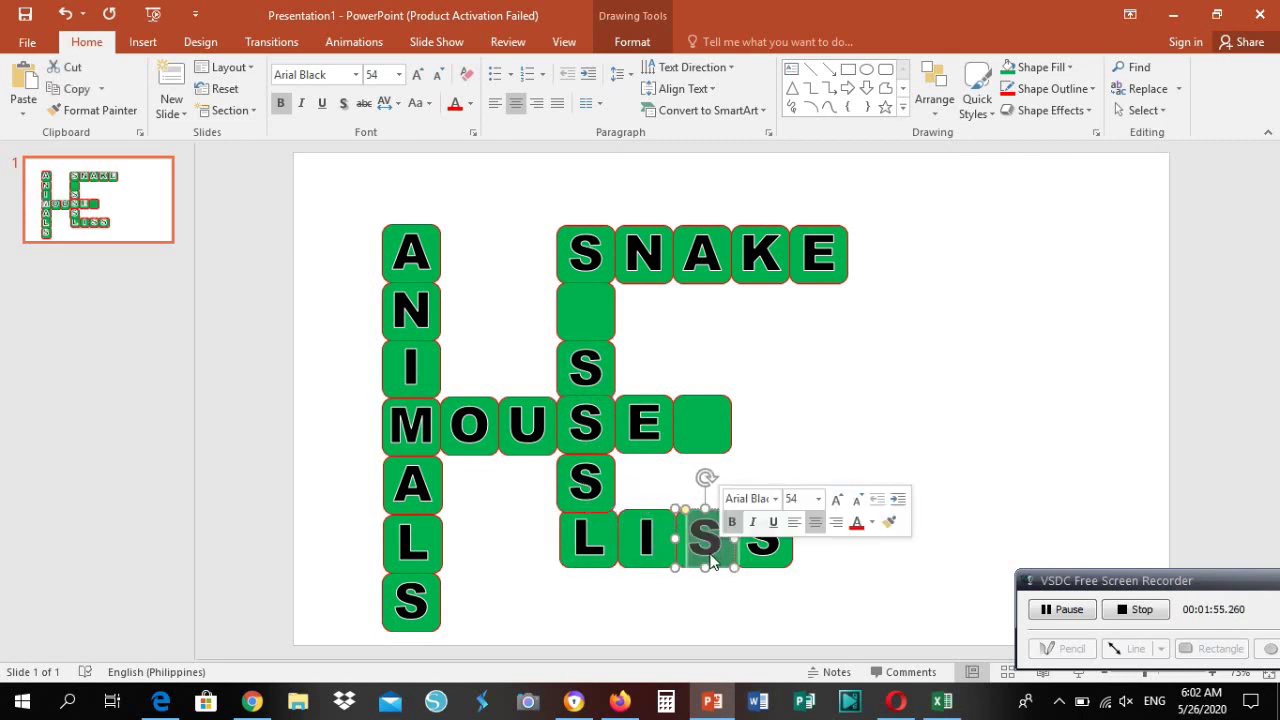
{"action": "type", "text": "O"}
{"action": "double_click", "coordinate": [764, 540]}
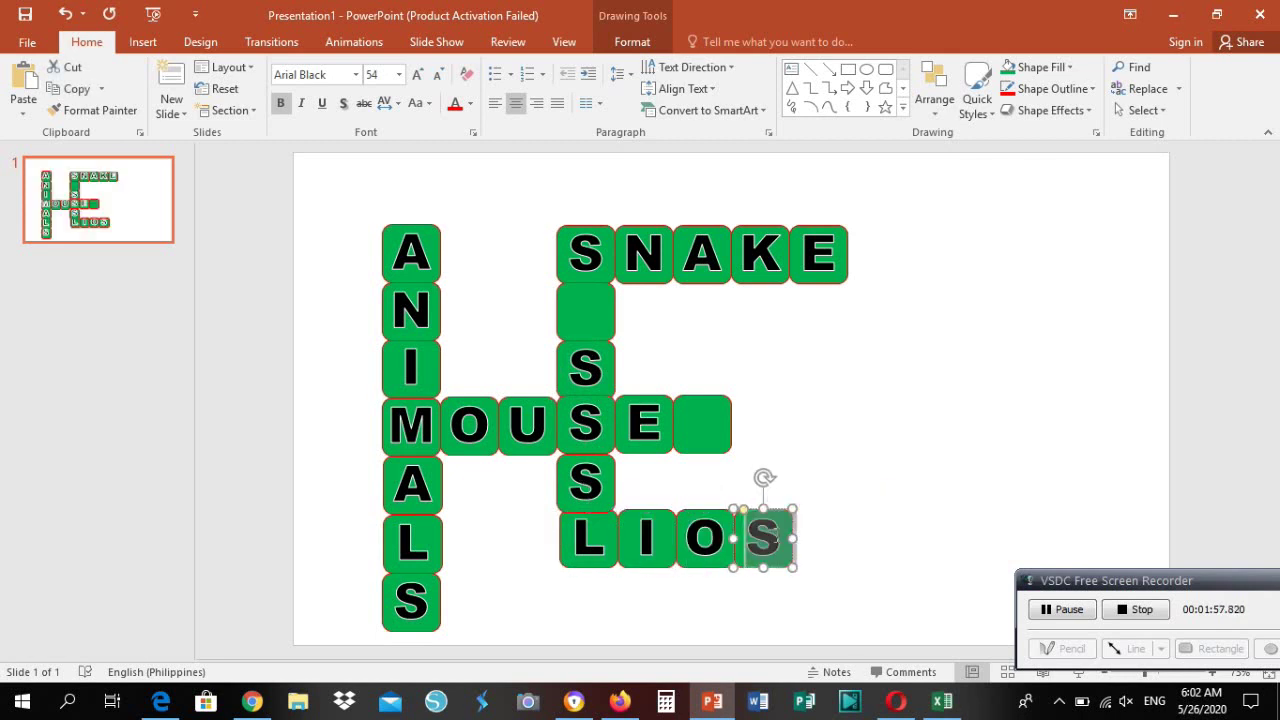
{"action": "type", "text": "N"}
{"action": "left_click", "coordinate": [866, 474]}
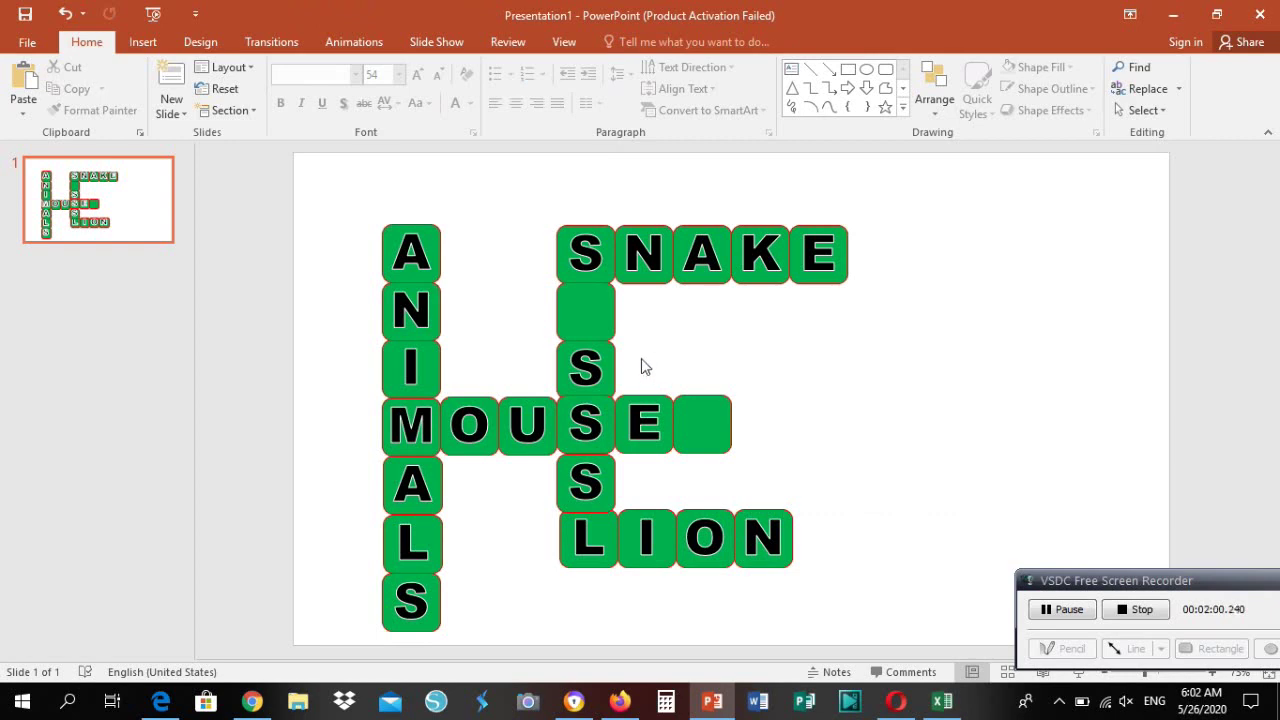
Label the empty tile after MOUSE's E with the letter E, fixing a mistyped letter
{"action": "left_click", "coordinate": [706, 426]}
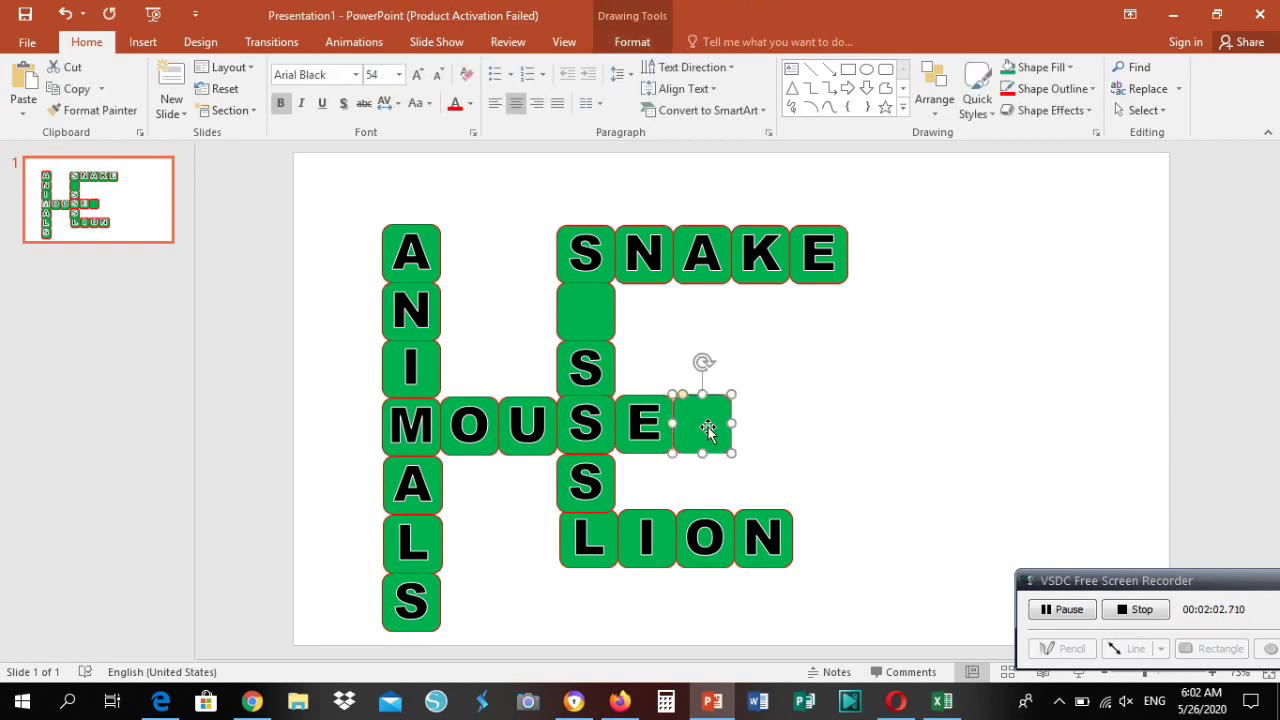
{"action": "right_click", "coordinate": [692, 425]}
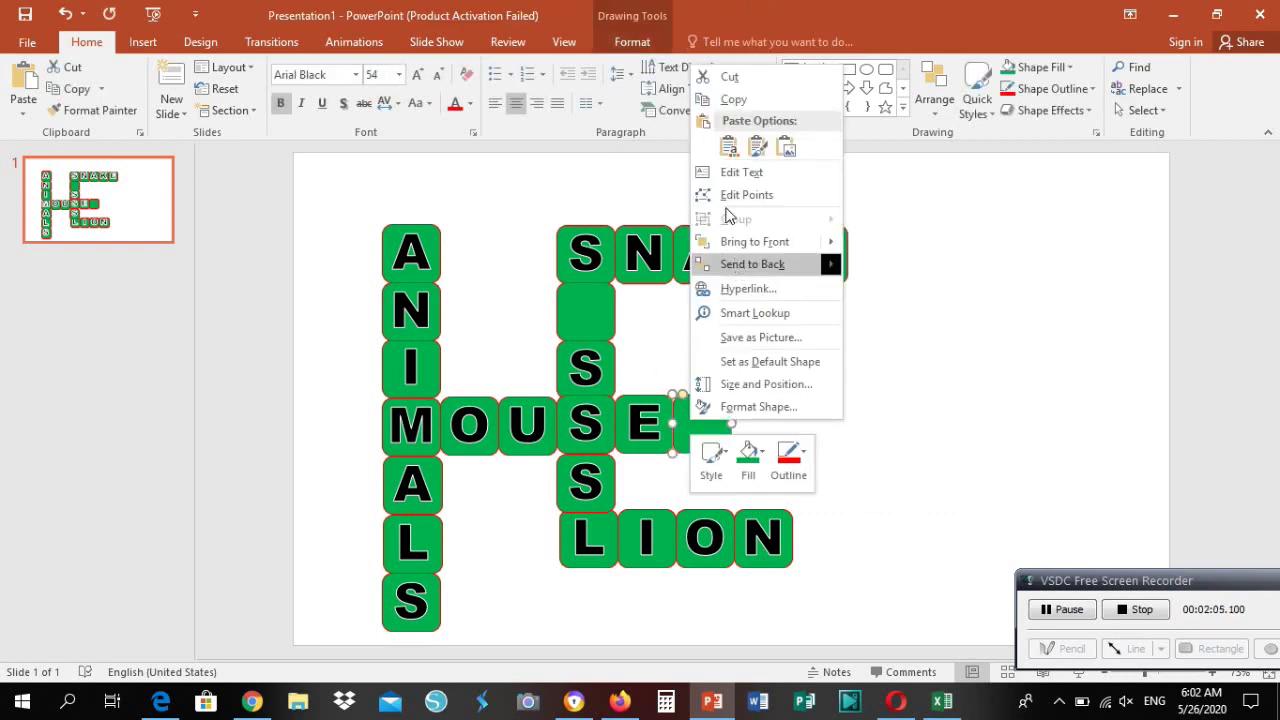
{"action": "left_click", "coordinate": [729, 174]}
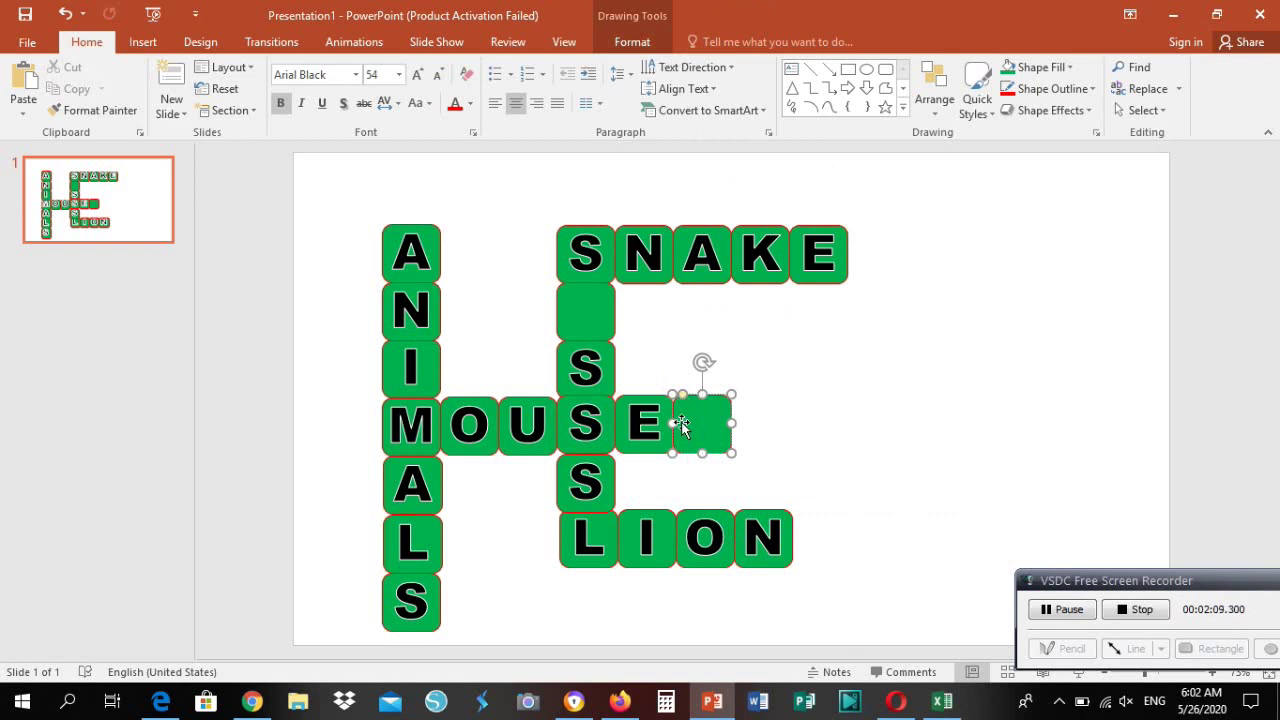
{"action": "type", "text": "R"}
{"action": "key", "text": "BackSpace"}
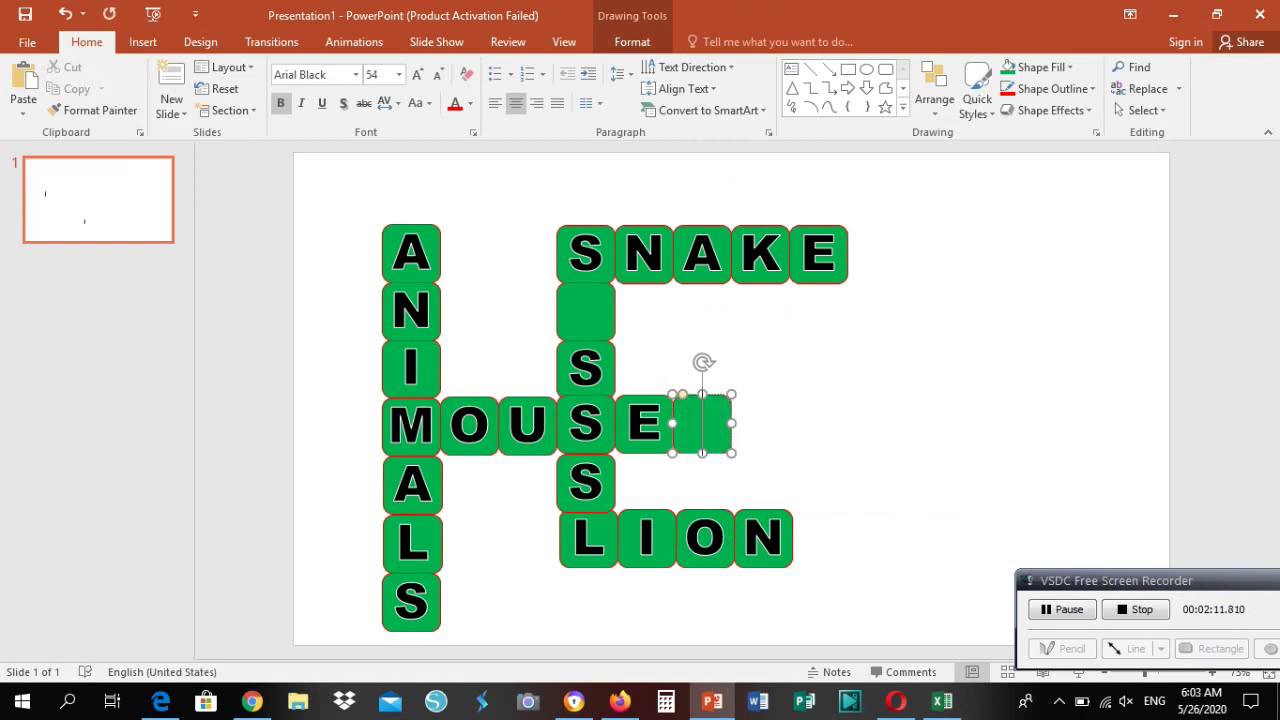
{"action": "type", "text": "D"}
{"action": "left_click", "coordinate": [837, 452]}
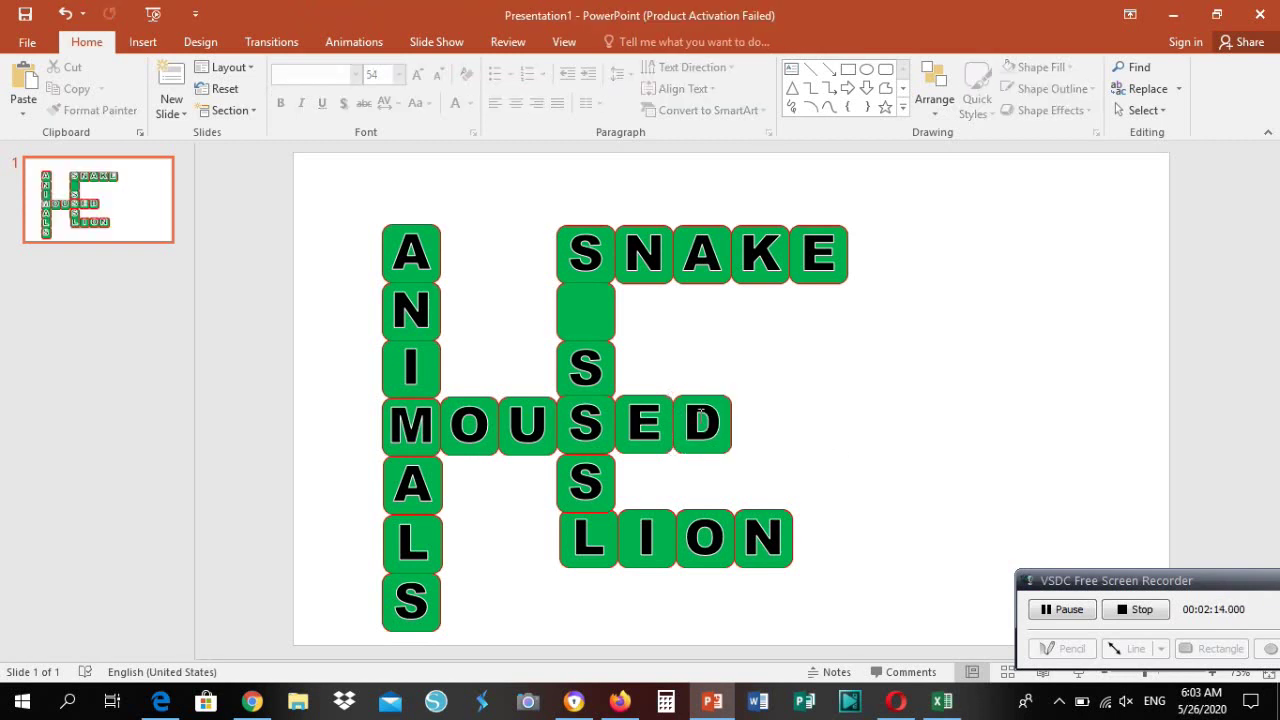
{"action": "double_click", "coordinate": [701, 413]}
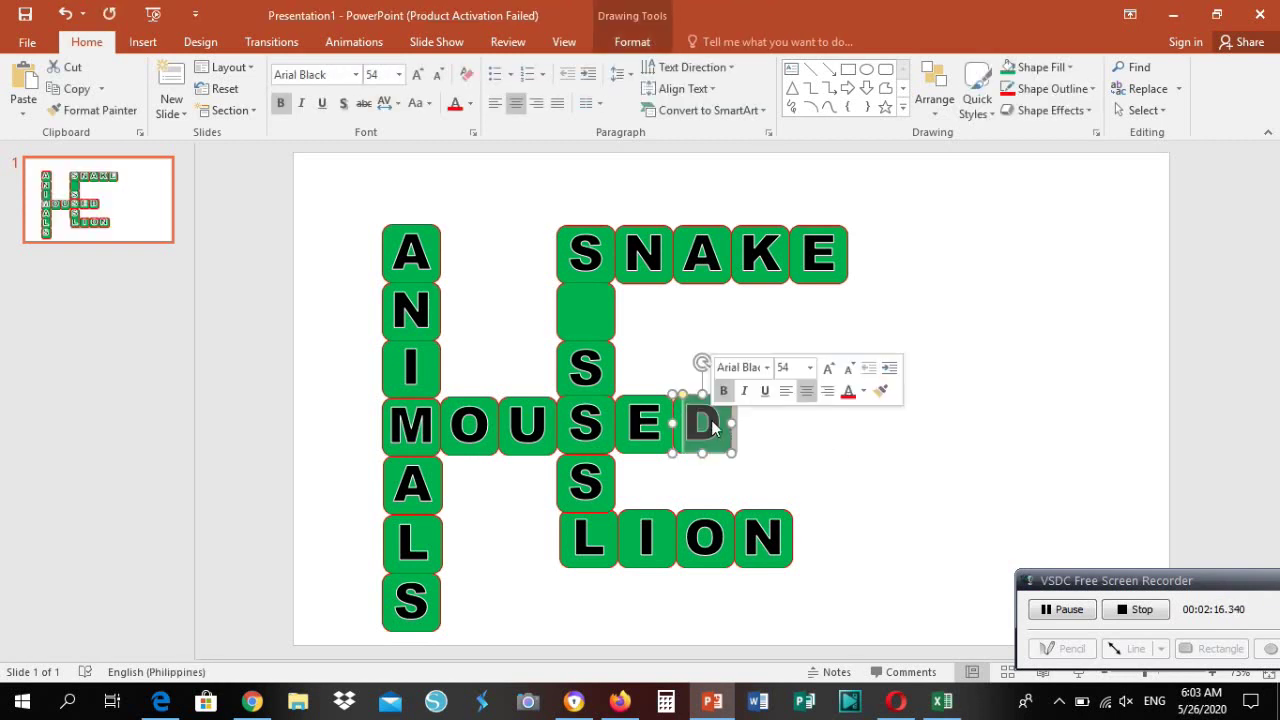
{"action": "type", "text": "E"}
{"action": "left_click", "coordinate": [533, 364]}
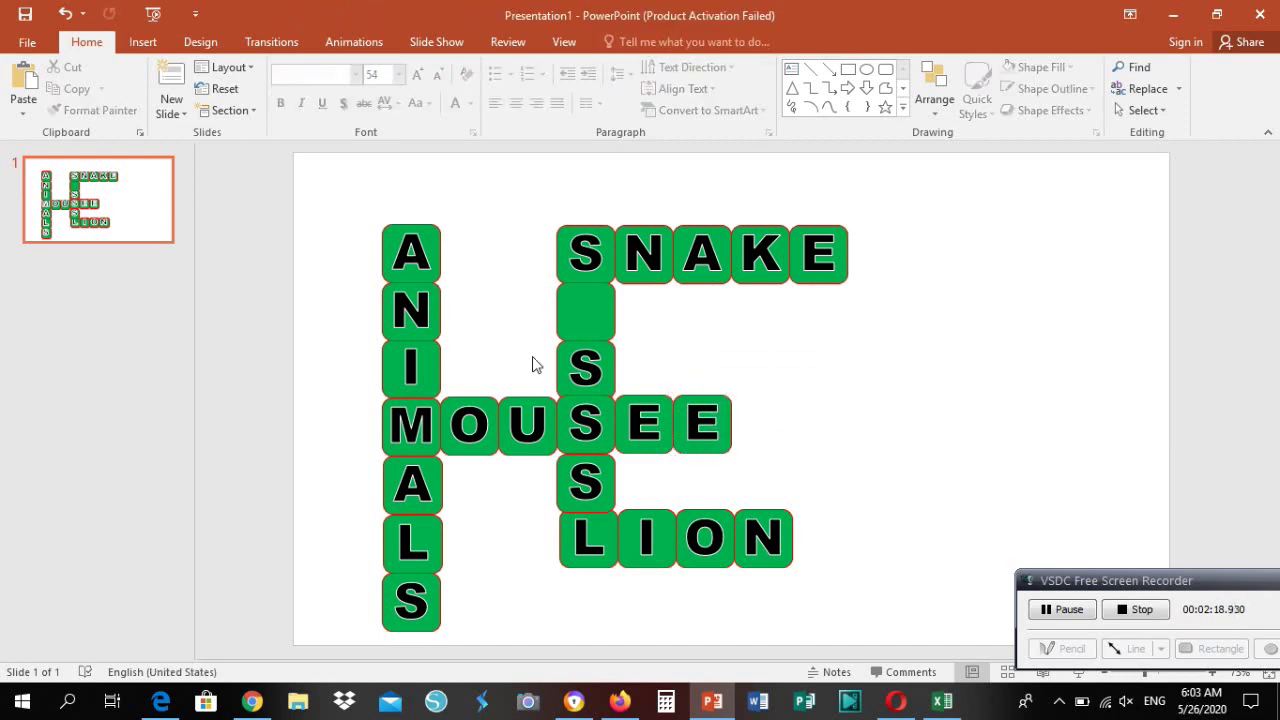
Put O in the blank tile under SNAKE's S and change the S above LION to L
{"action": "left_click", "coordinate": [595, 338]}
{"action": "right_click", "coordinate": [584, 313]}
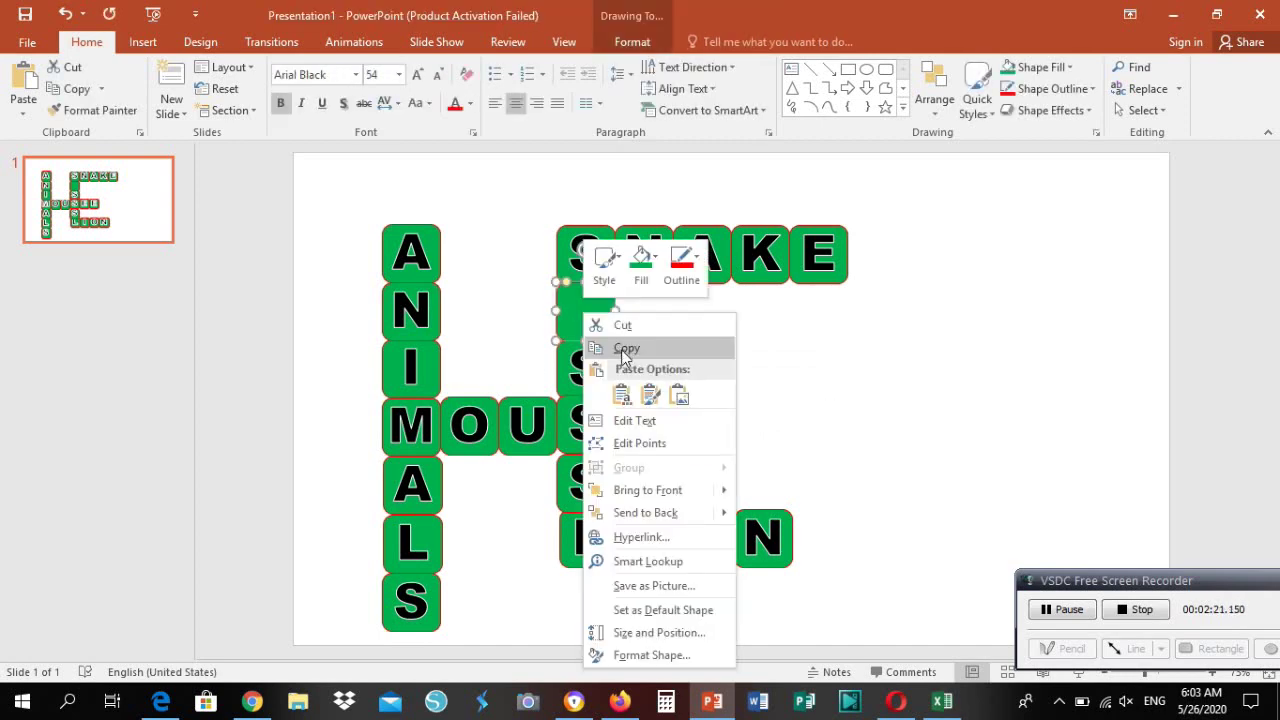
{"action": "left_click", "coordinate": [633, 421]}
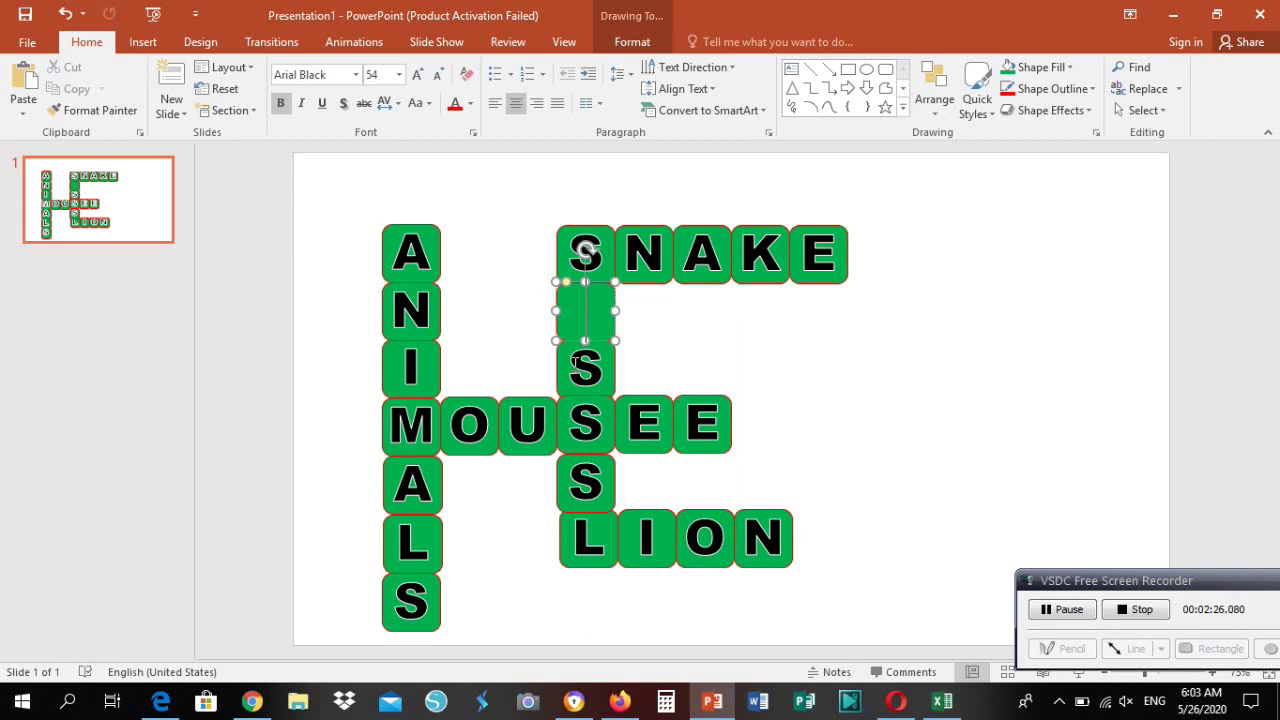
{"action": "type", "text": "O"}
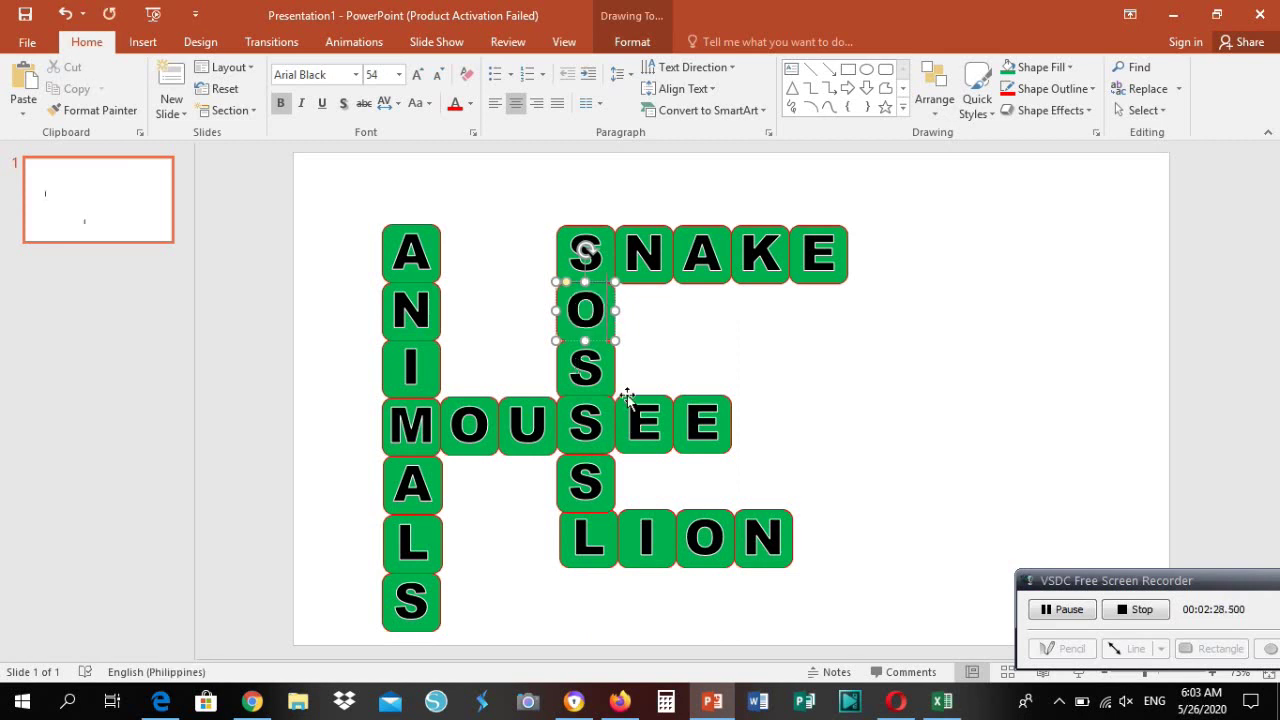
{"action": "left_click", "coordinate": [621, 390]}
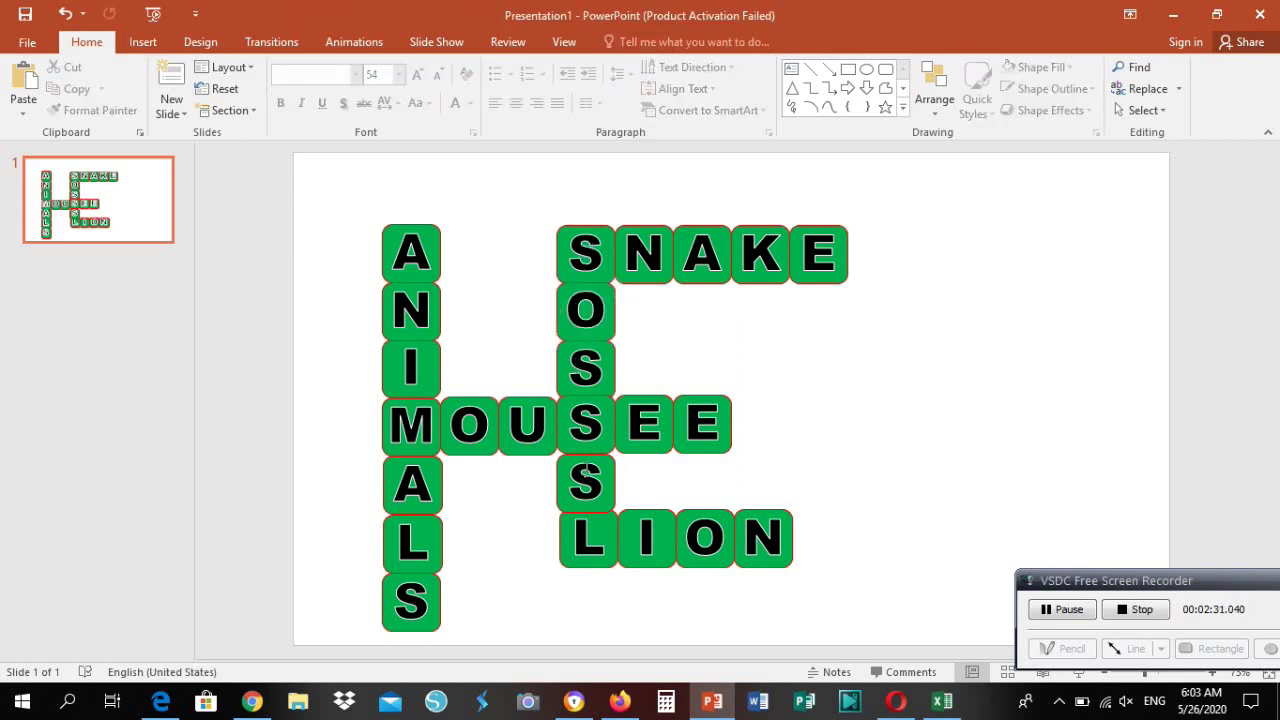
{"action": "double_click", "coordinate": [585, 474]}
{"action": "type", "text": "L"}
{"action": "left_click", "coordinate": [858, 441]}
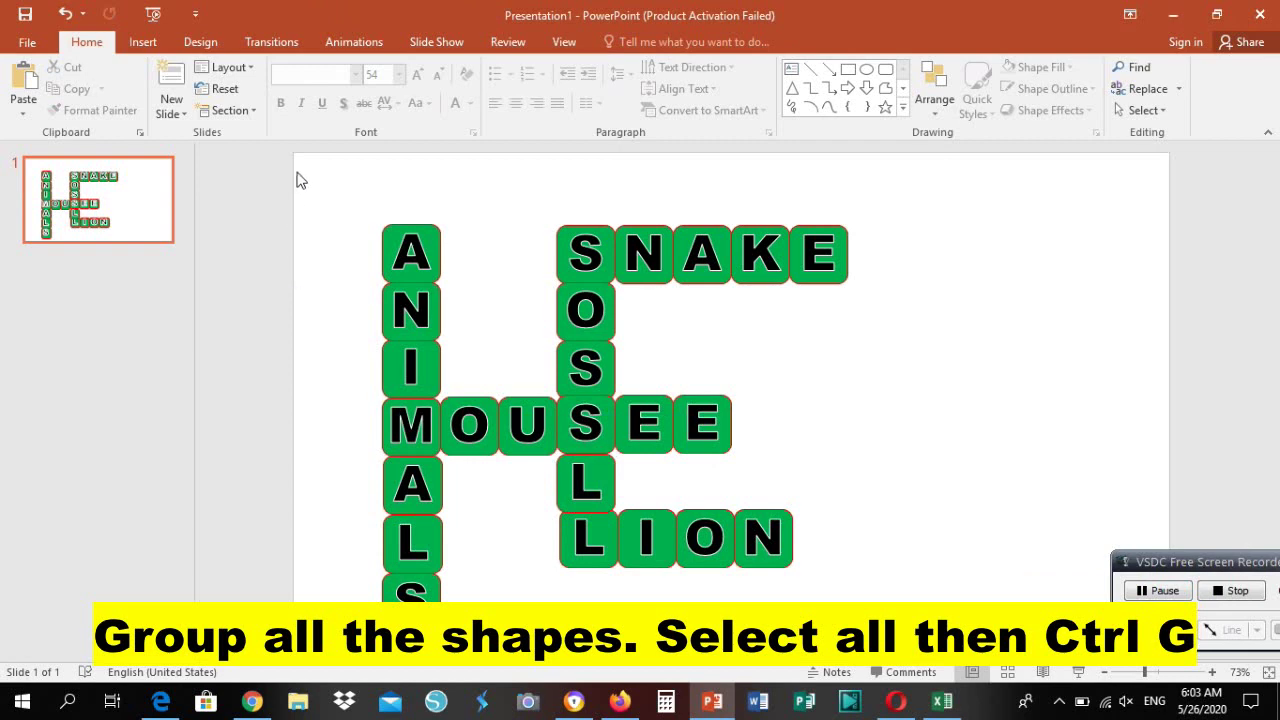
Select all letter tiles, shift them up and right, and group them with Ctrl+G
{"action": "left_click_drag", "start_coordinate": [296, 168], "coordinate": [922, 682]}
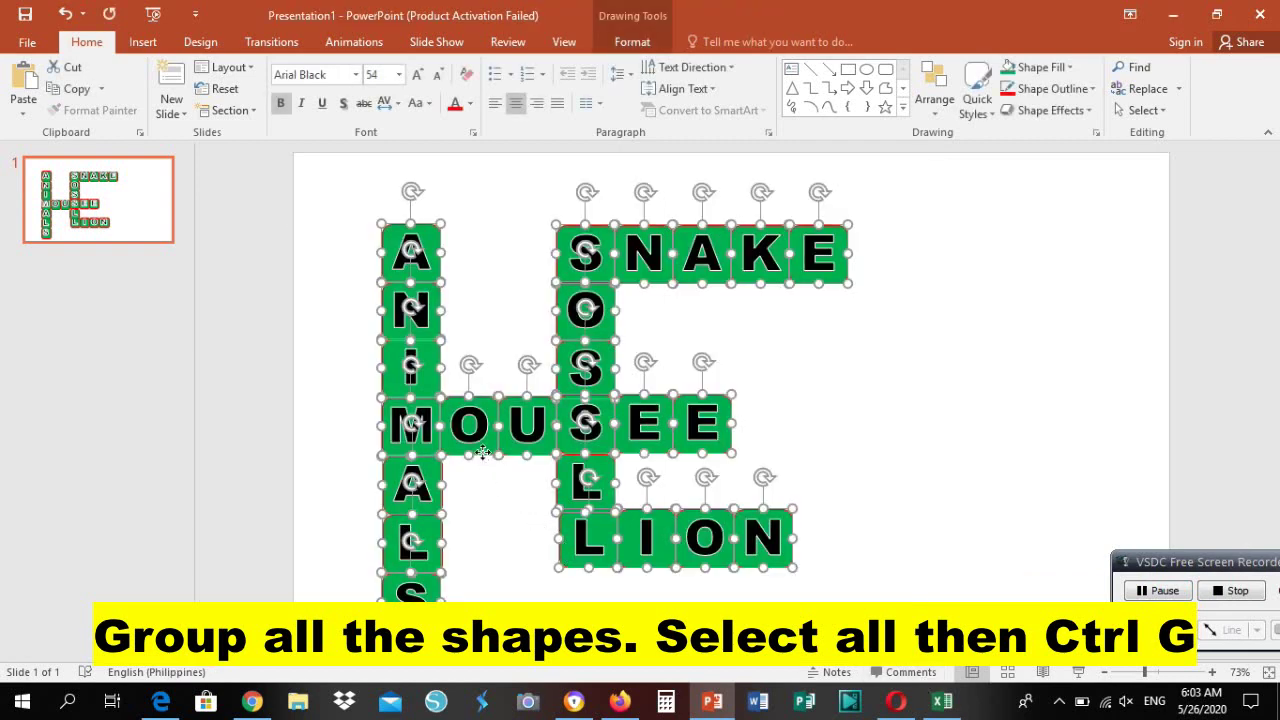
{"action": "left_click_drag", "start_coordinate": [482, 453], "coordinate": [605, 443]}
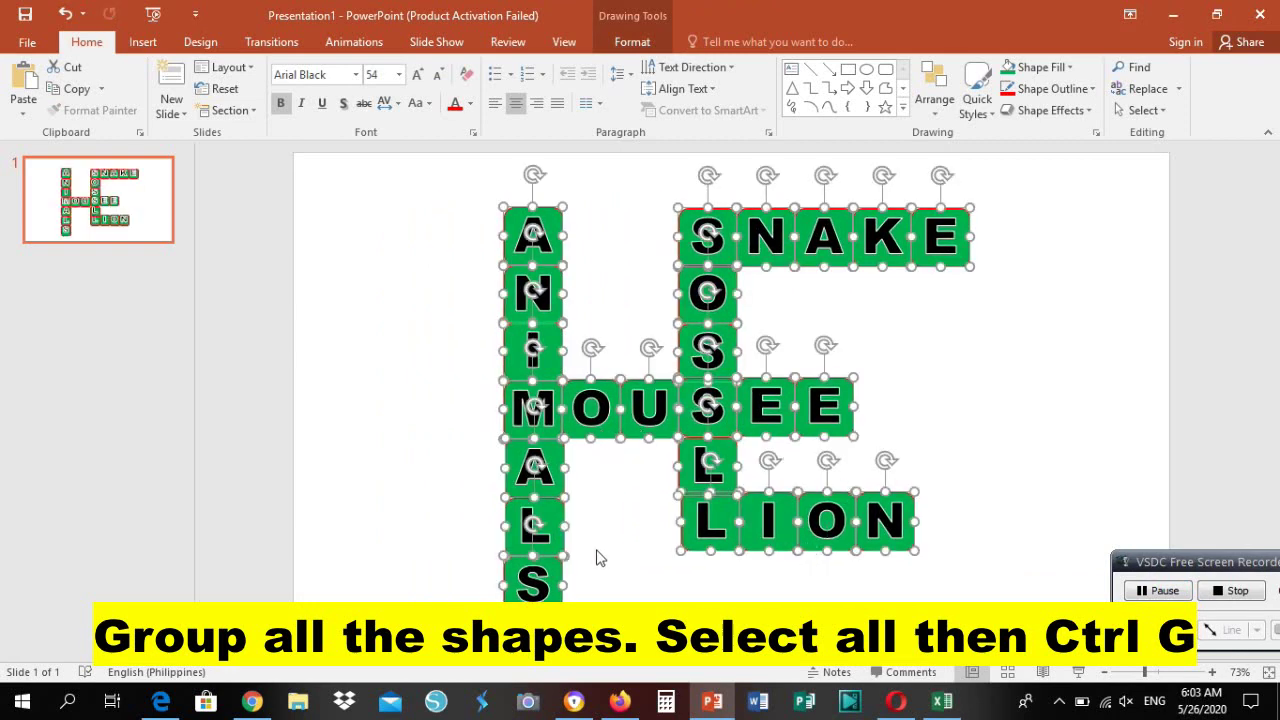
{"action": "key", "text": "ctrl+g"}
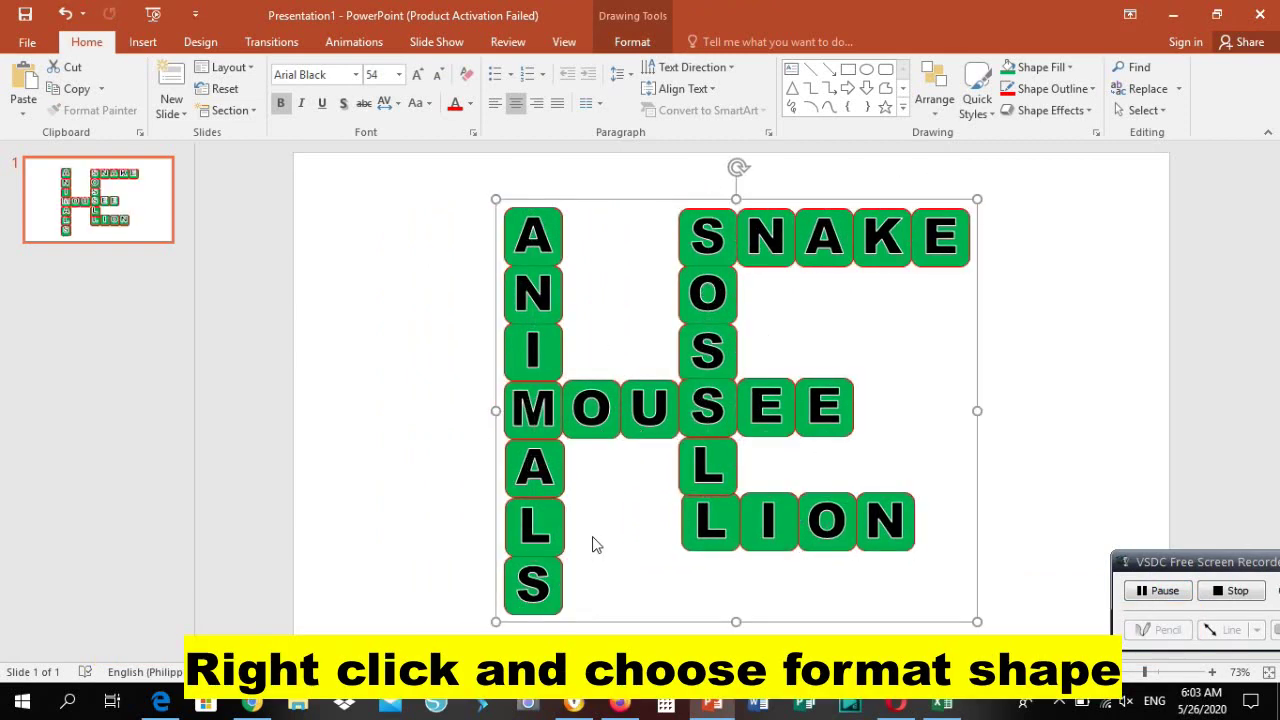
Apply the Perspective Relaxed 3-D rotation preset to the grouped tiles via Format Shape
{"action": "right_click", "coordinate": [618, 391]}
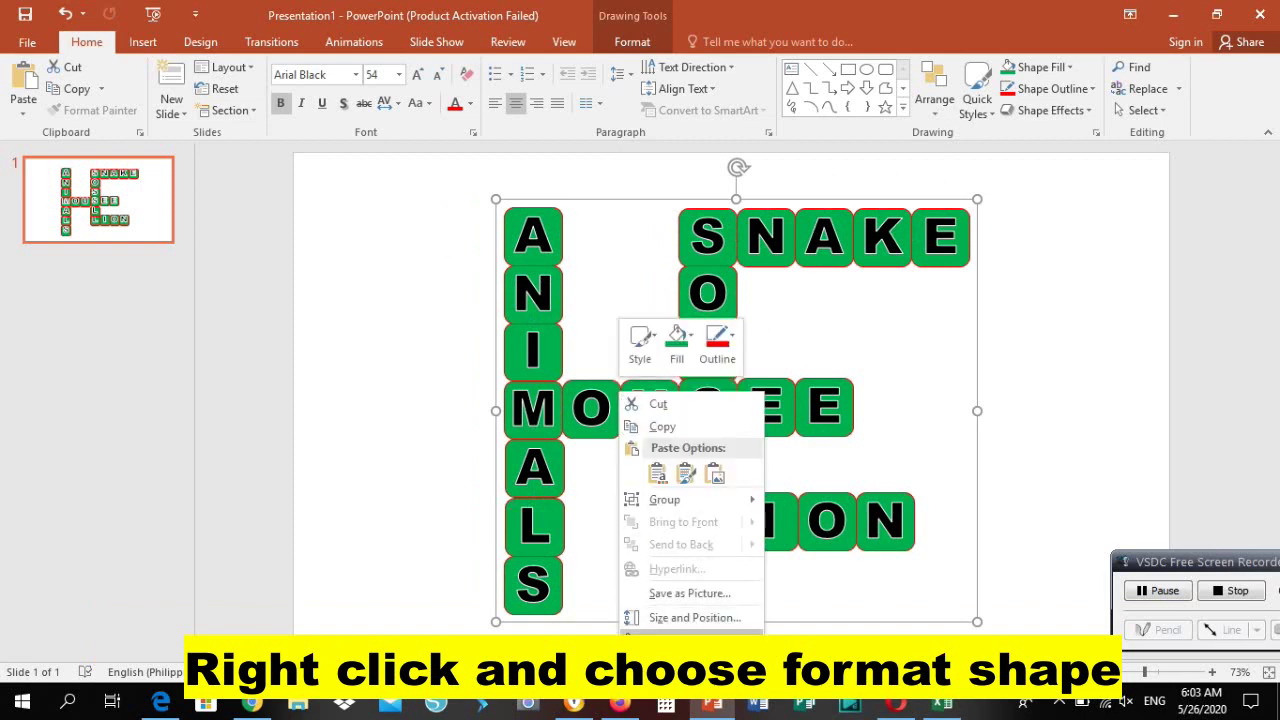
{"action": "left_click", "coordinate": [690, 641]}
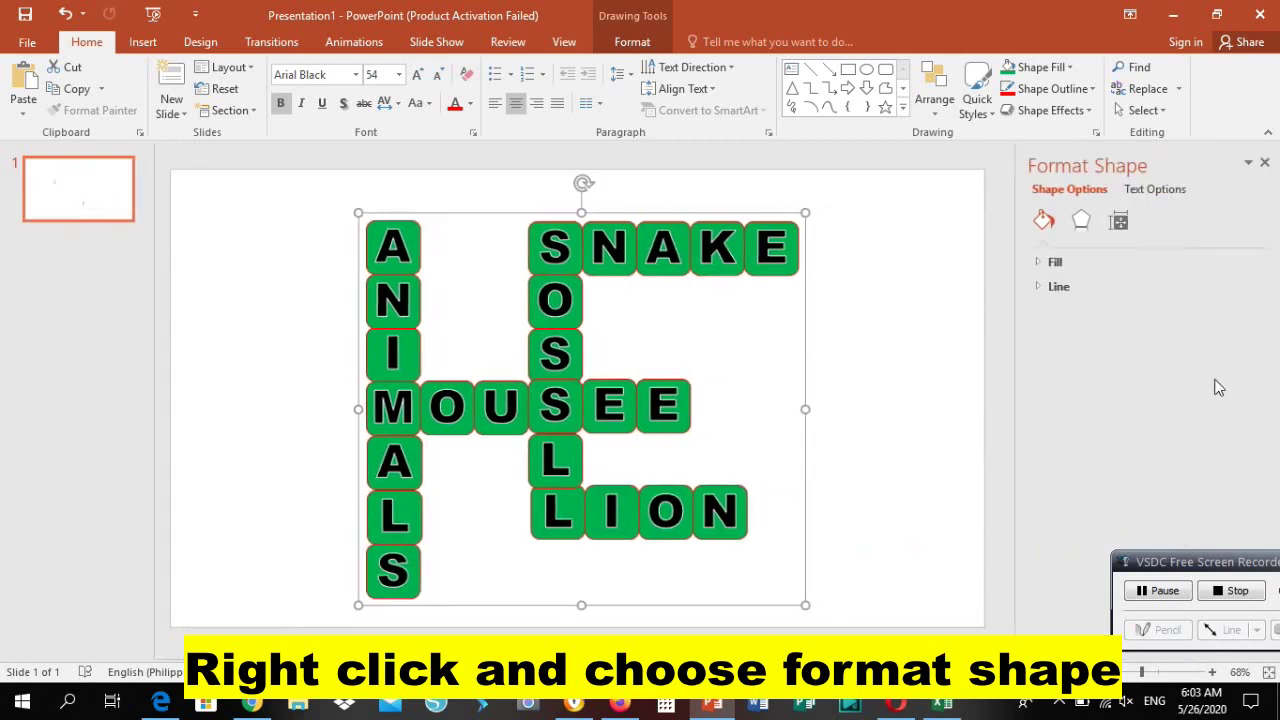
{"action": "left_click", "coordinate": [1078, 226]}
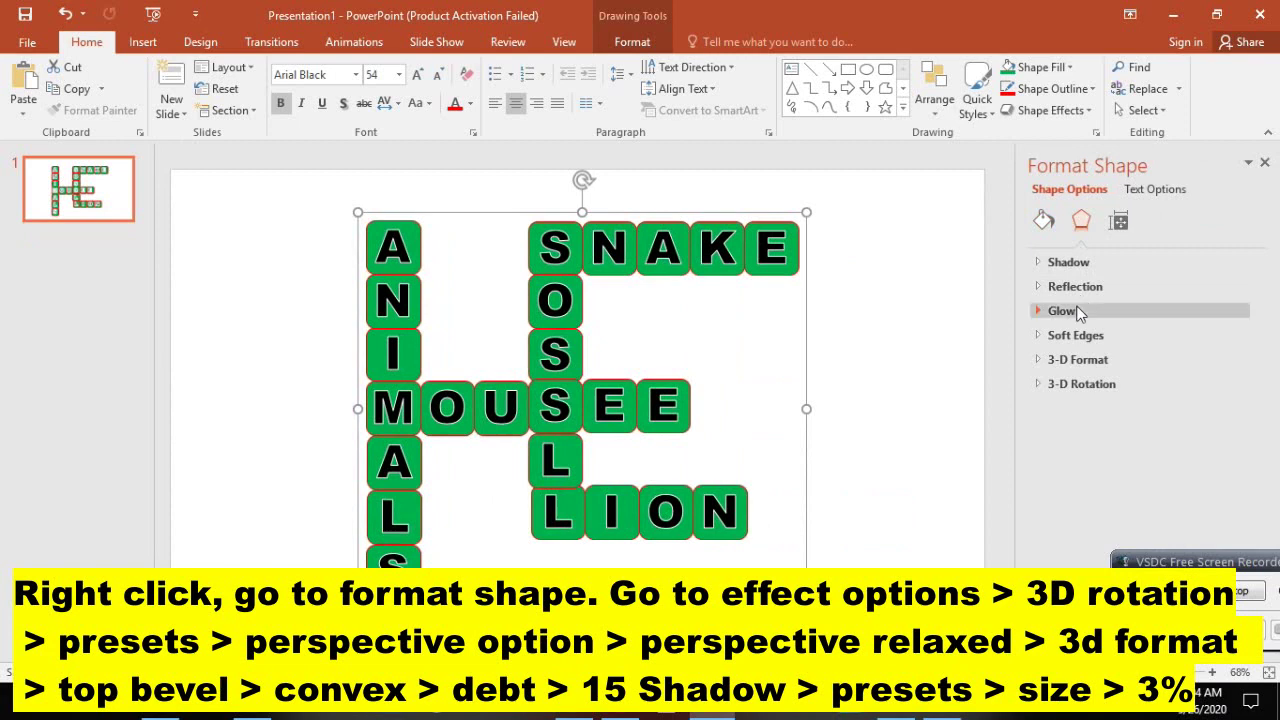
{"action": "left_click", "coordinate": [1080, 384]}
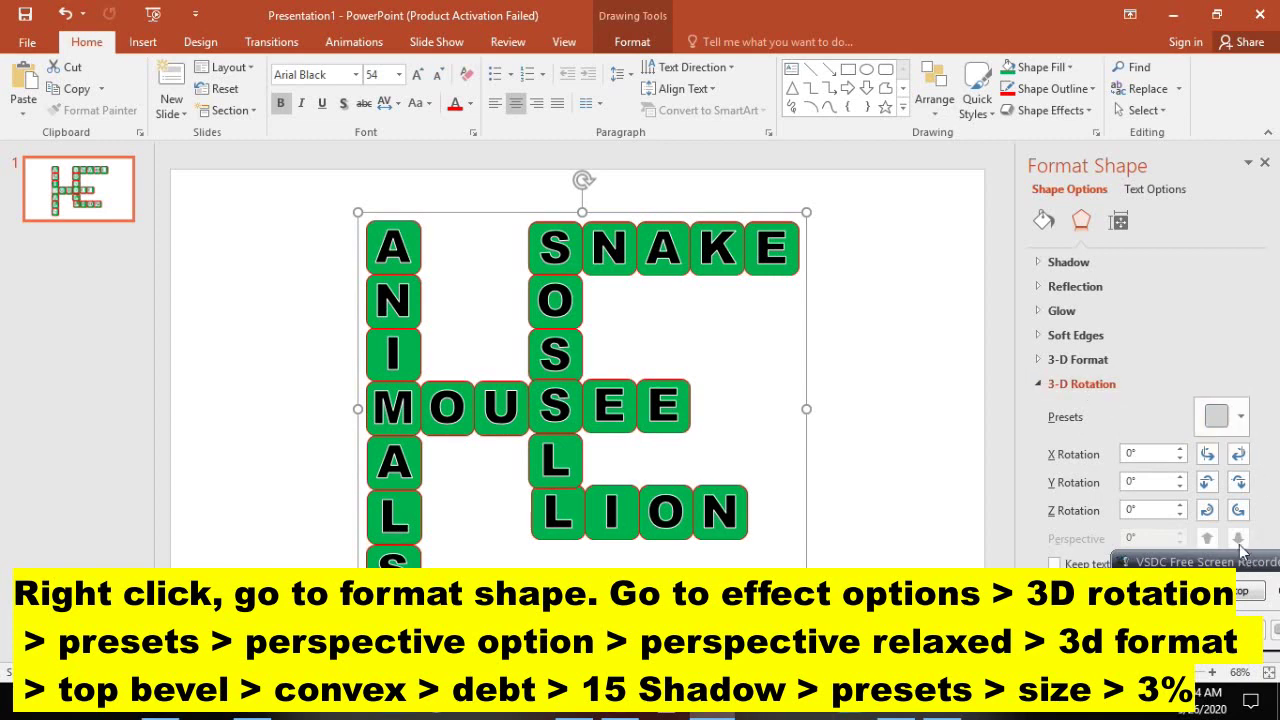
{"action": "left_click", "coordinate": [1240, 420]}
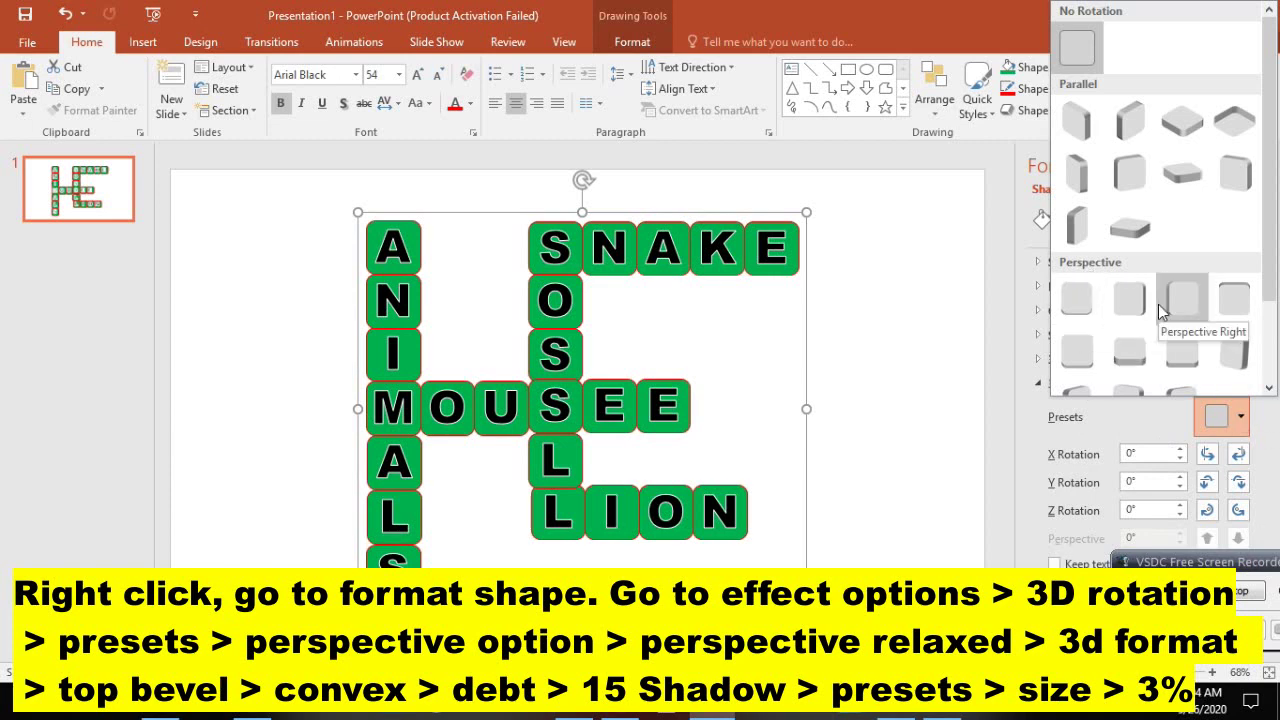
{"action": "scroll", "coordinate": [1158, 304], "scroll_direction": "down", "scroll_amount": 2}
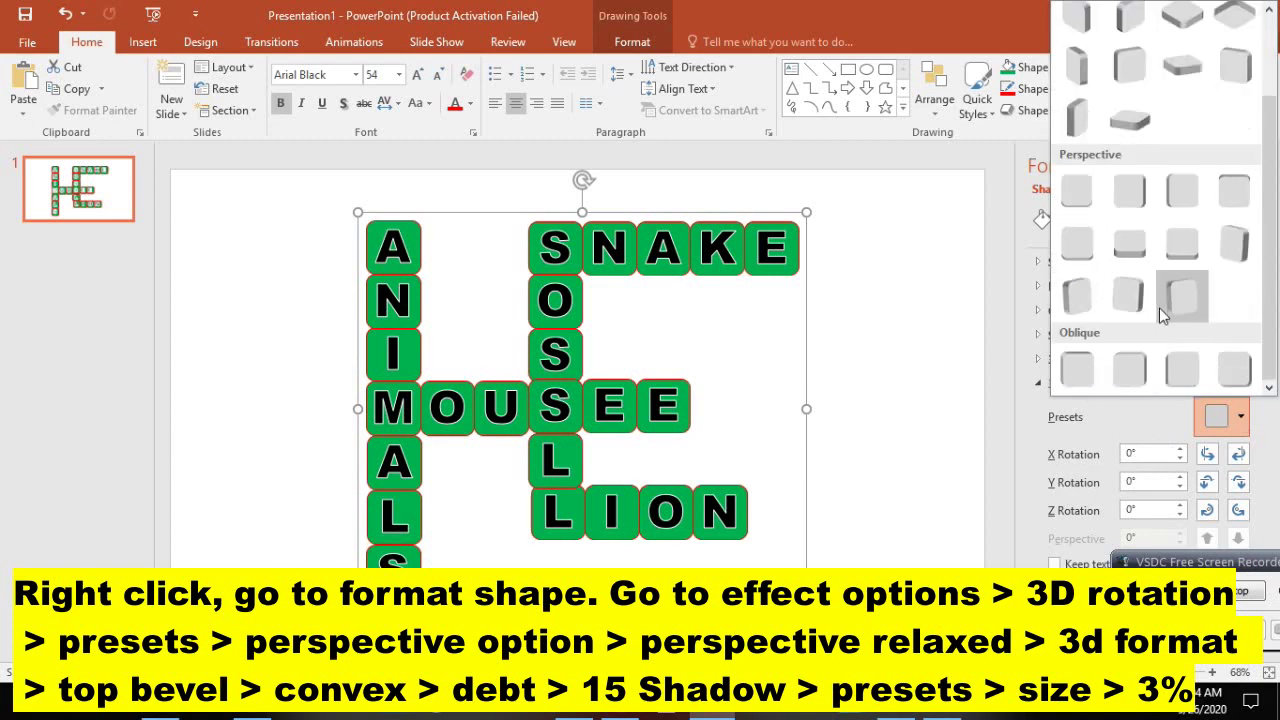
{"action": "left_click", "coordinate": [1194, 246]}
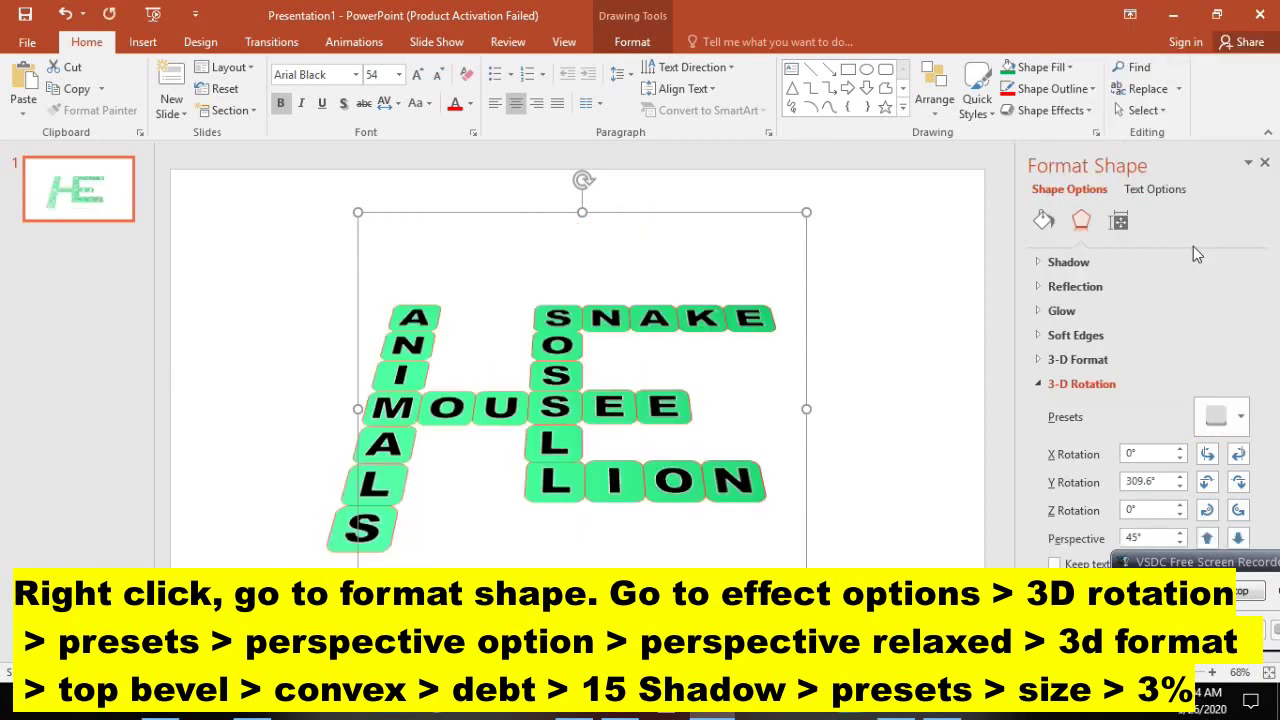
{"action": "left_click", "coordinate": [1075, 360]}
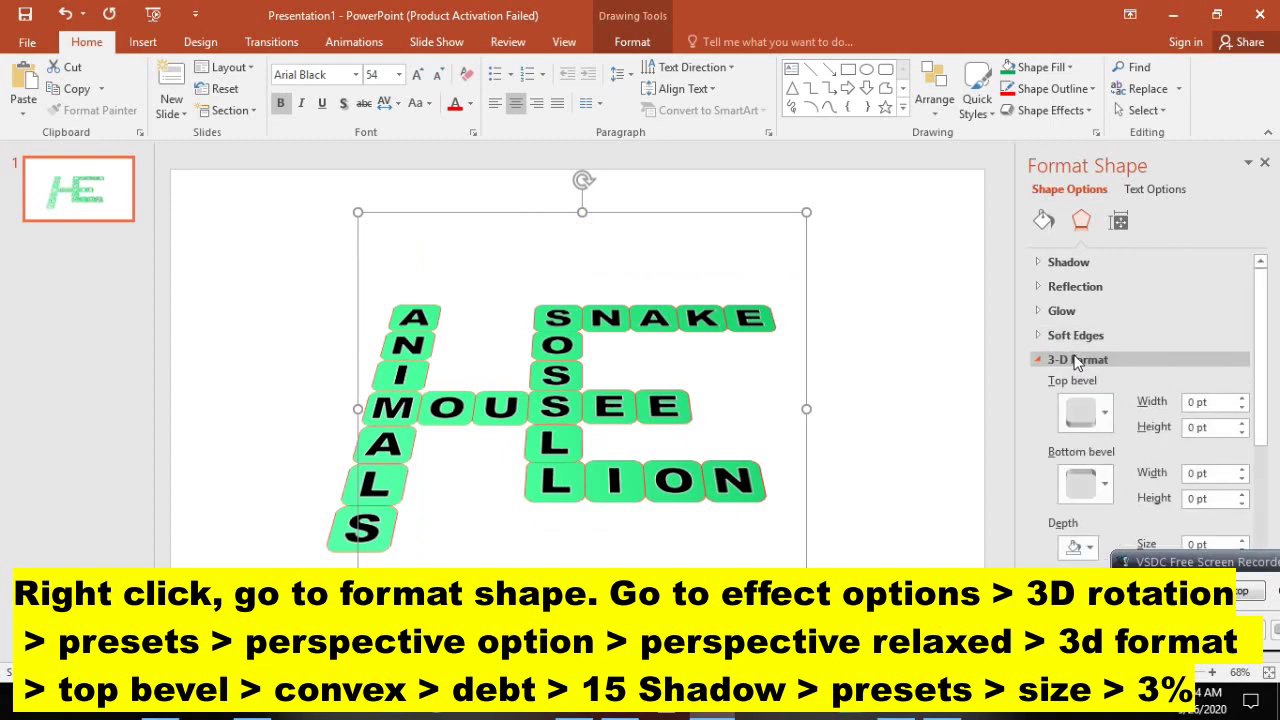
Give the crossword tiles a Convex top bevel
{"action": "left_click", "coordinate": [1106, 416]}
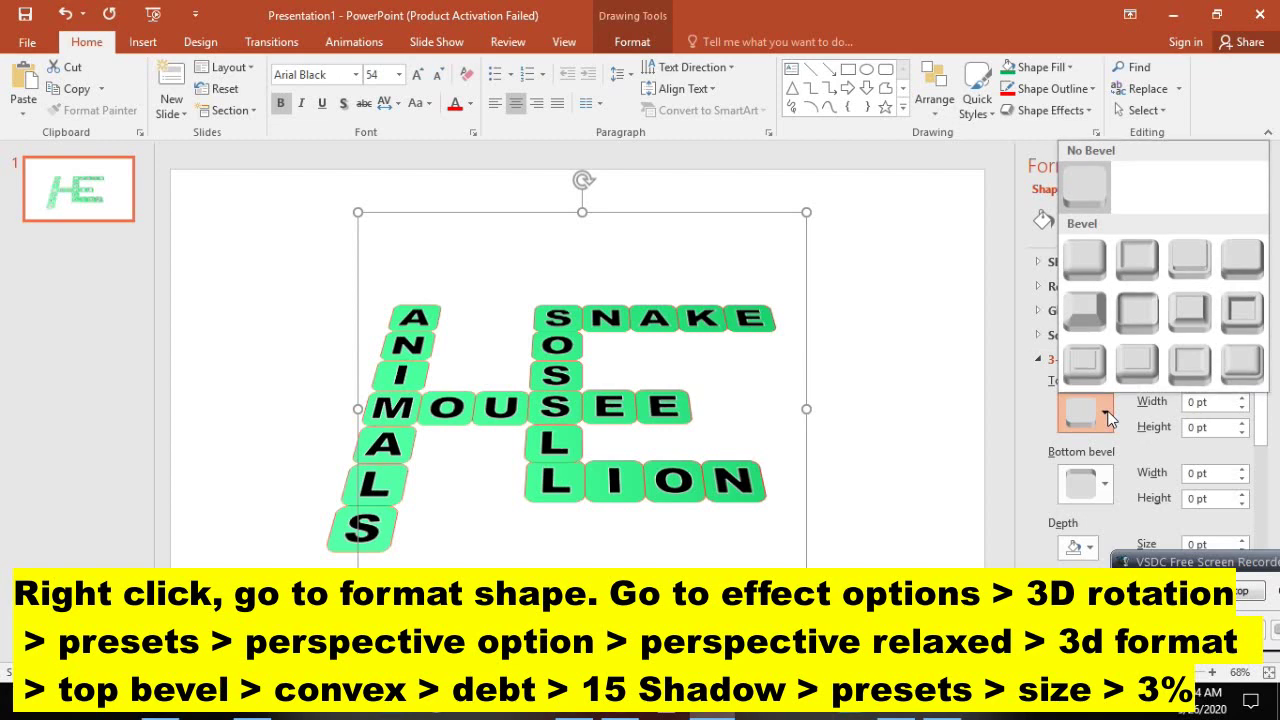
{"action": "left_click", "coordinate": [1187, 318]}
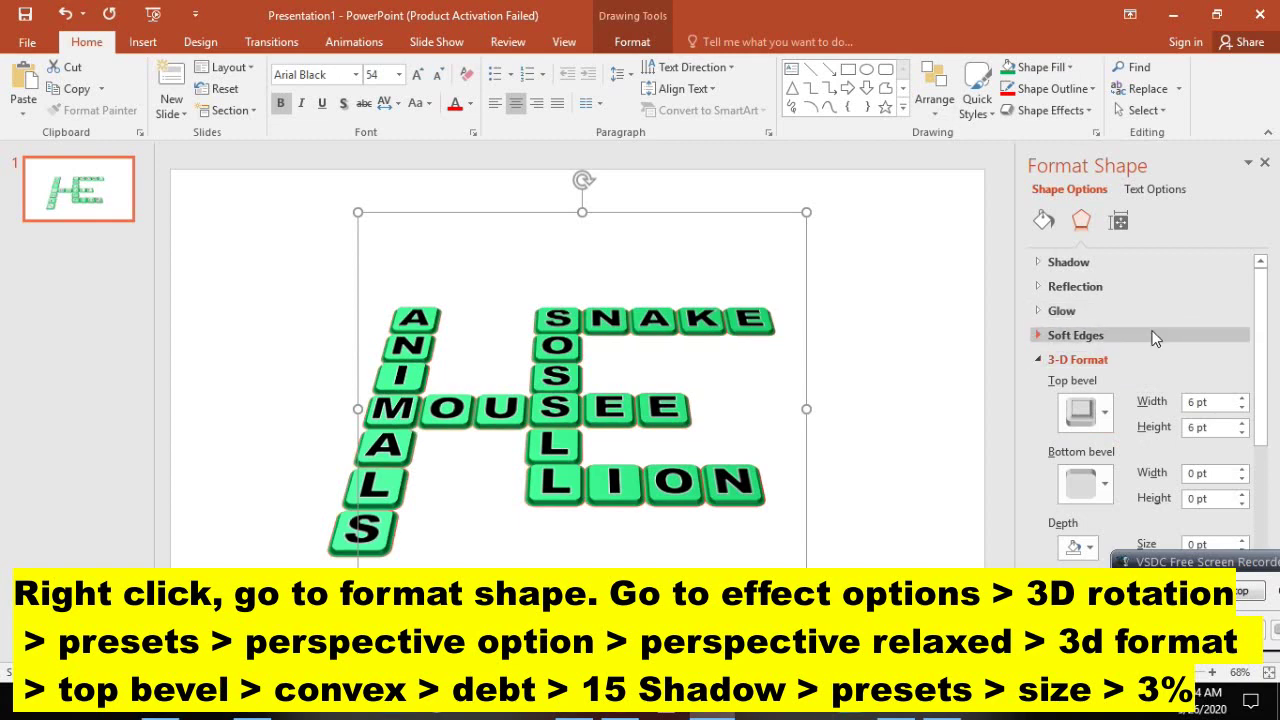
{"action": "scroll", "coordinate": [1264, 342], "scroll_direction": "down", "scroll_amount": 2}
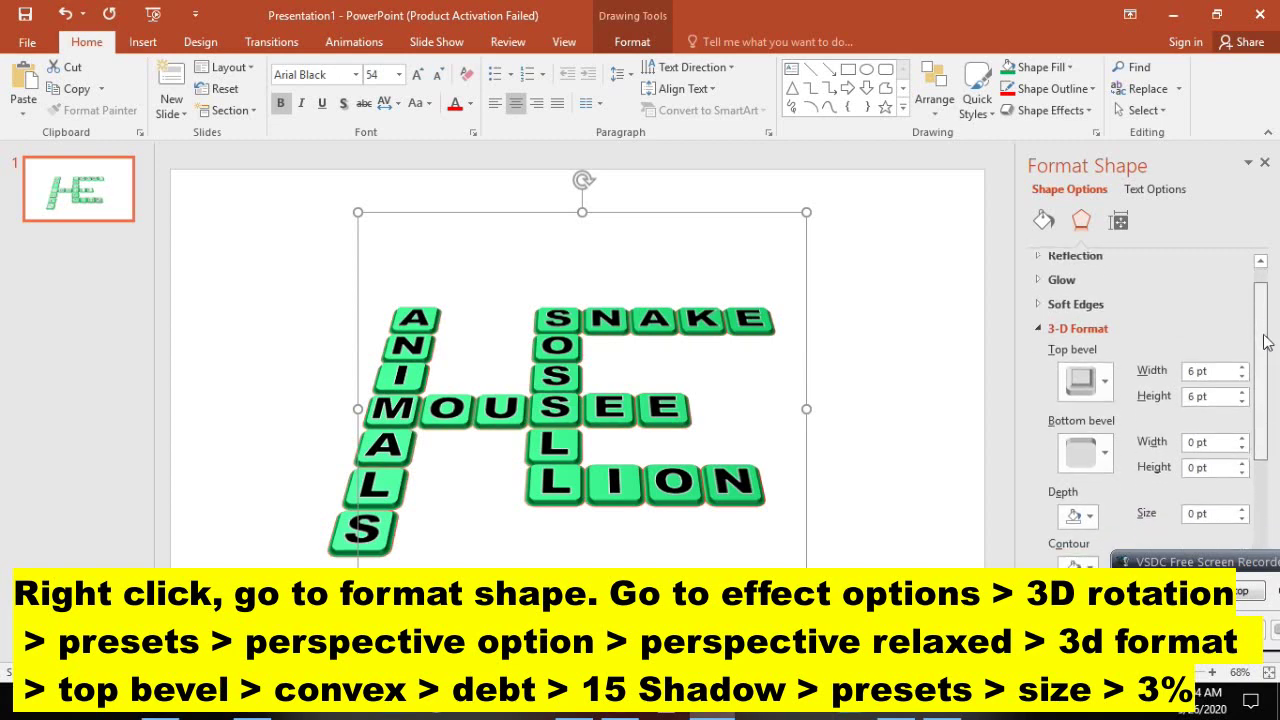
{"action": "scroll", "coordinate": [1264, 342], "scroll_direction": "down", "scroll_amount": 1}
{"action": "scroll", "coordinate": [1264, 342], "scroll_direction": "down", "scroll_amount": 2}
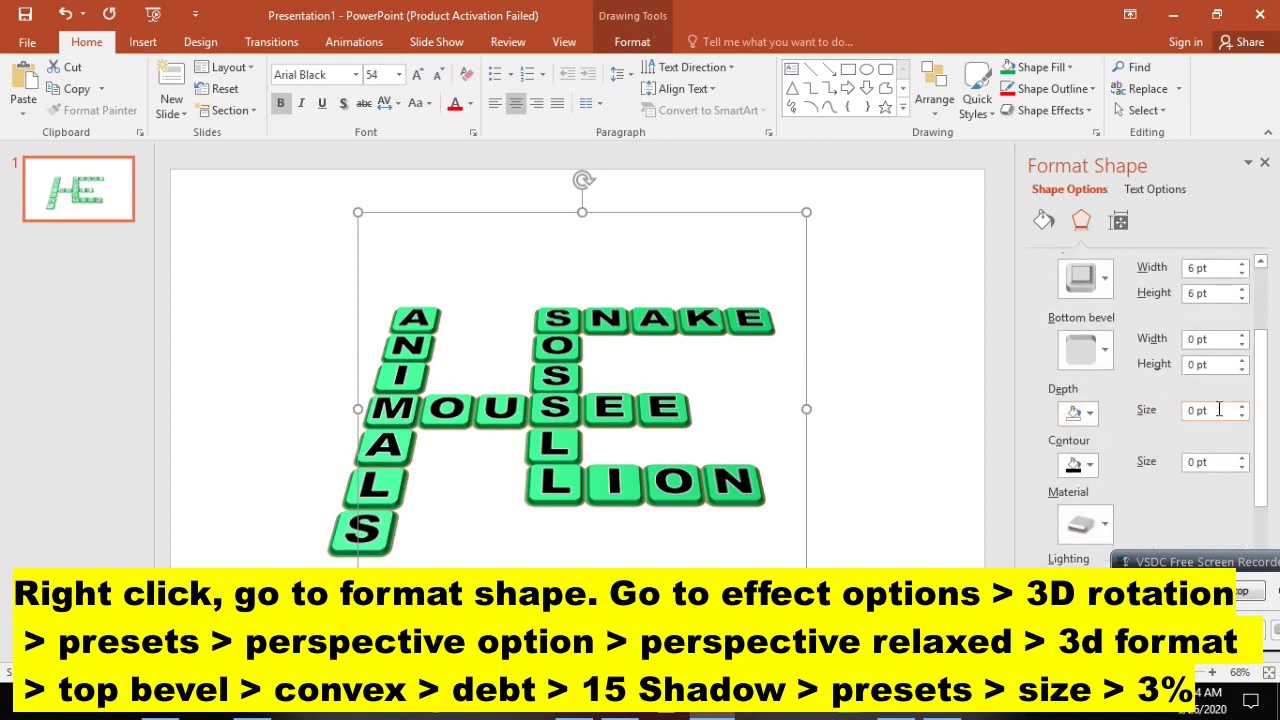
Raise the tiles' 3-D depth to 14.5 pt
{"action": "left_click", "coordinate": [1242, 406]}
{"action": "left_click", "coordinate": [1242, 406]}
{"action": "left_click", "coordinate": [1242, 406]}
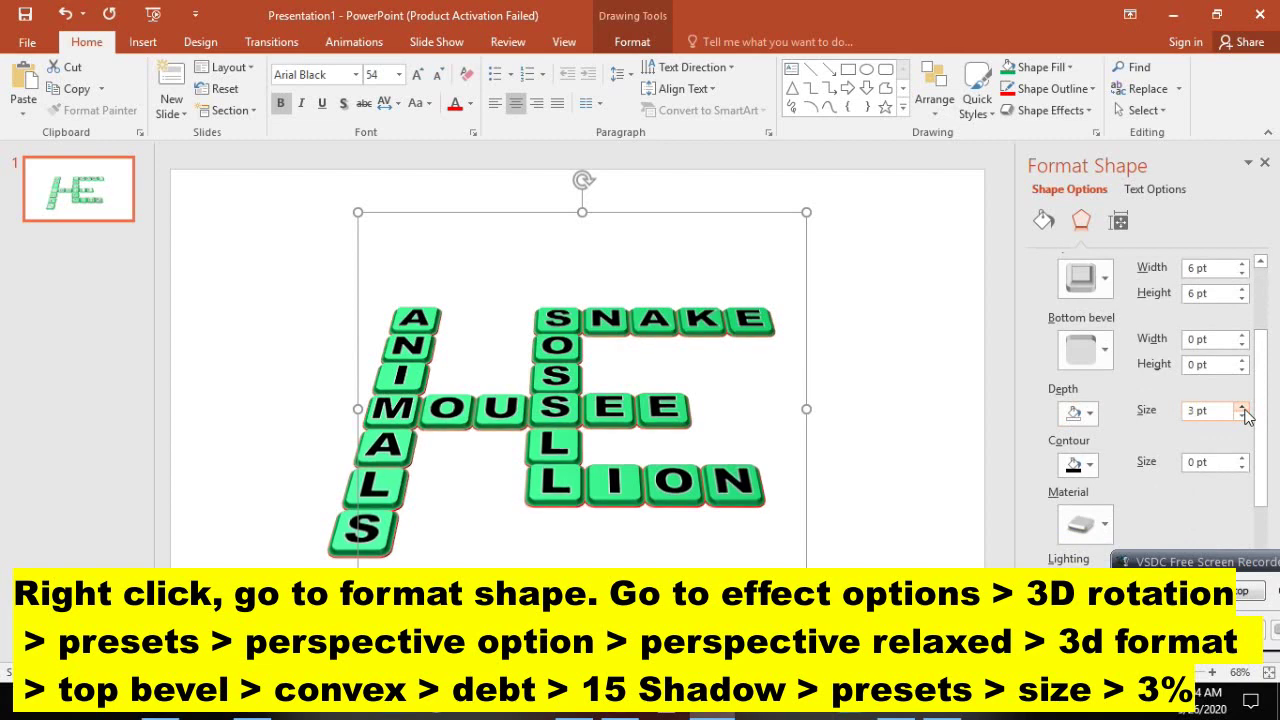
{"action": "left_click", "coordinate": [1242, 407]}
{"action": "left_click", "coordinate": [1242, 407]}
{"action": "left_click", "coordinate": [1242, 407]}
{"action": "left_click", "coordinate": [1242, 407]}
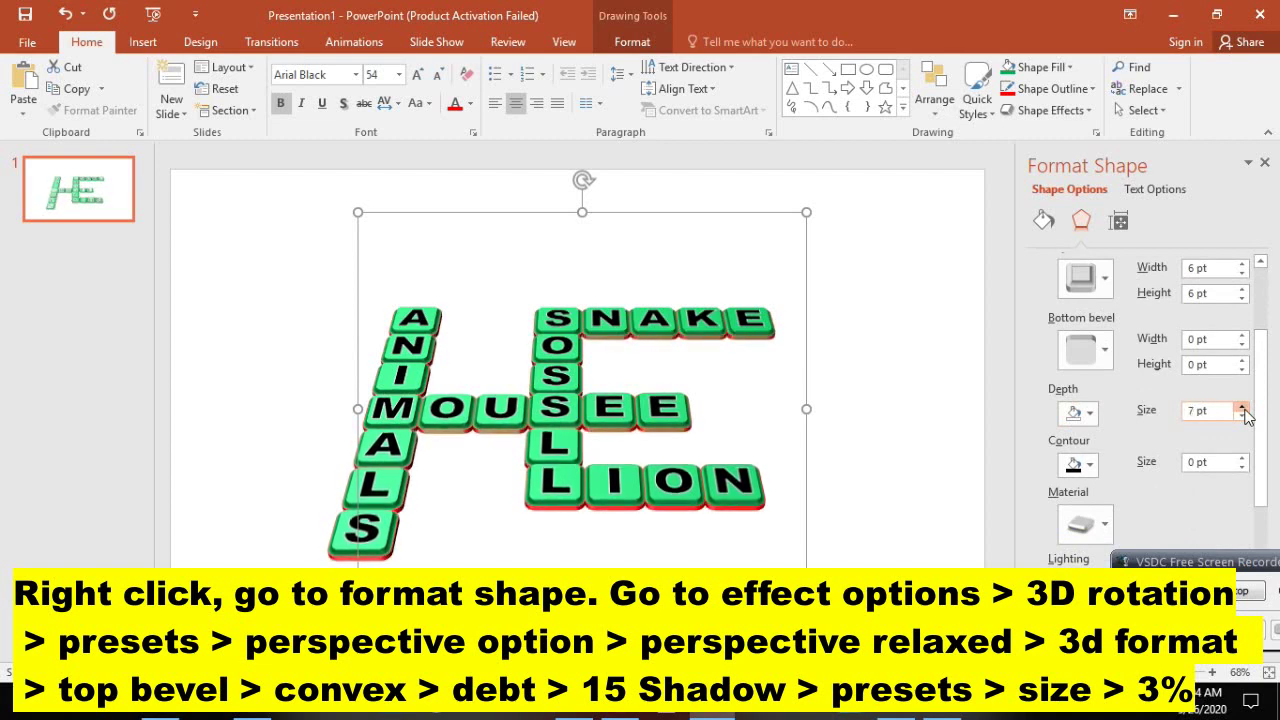
{"action": "left_click", "coordinate": [1242, 407]}
{"action": "left_click", "coordinate": [1242, 407]}
{"action": "left_click", "coordinate": [1242, 407]}
{"action": "left_click", "coordinate": [1242, 407]}
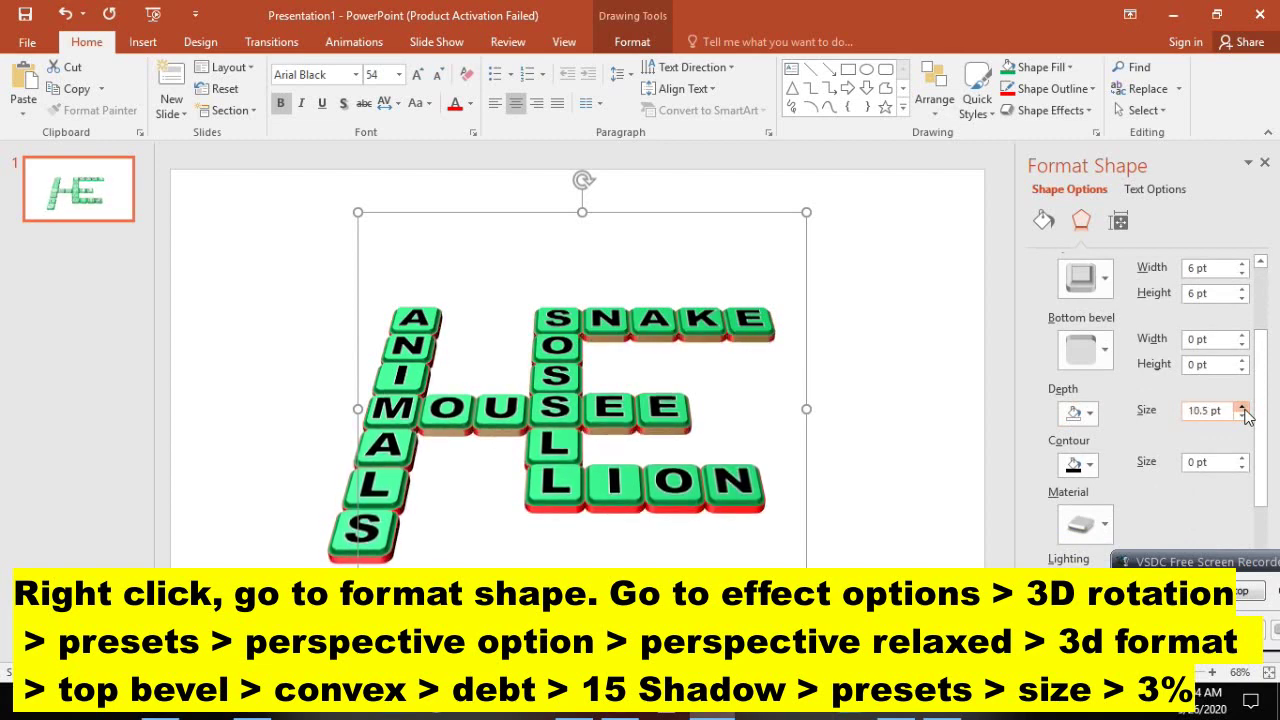
{"action": "left_click", "coordinate": [1242, 407]}
{"action": "left_click", "coordinate": [1242, 407]}
{"action": "left_click", "coordinate": [1242, 407]}
{"action": "left_click", "coordinate": [1242, 407]}
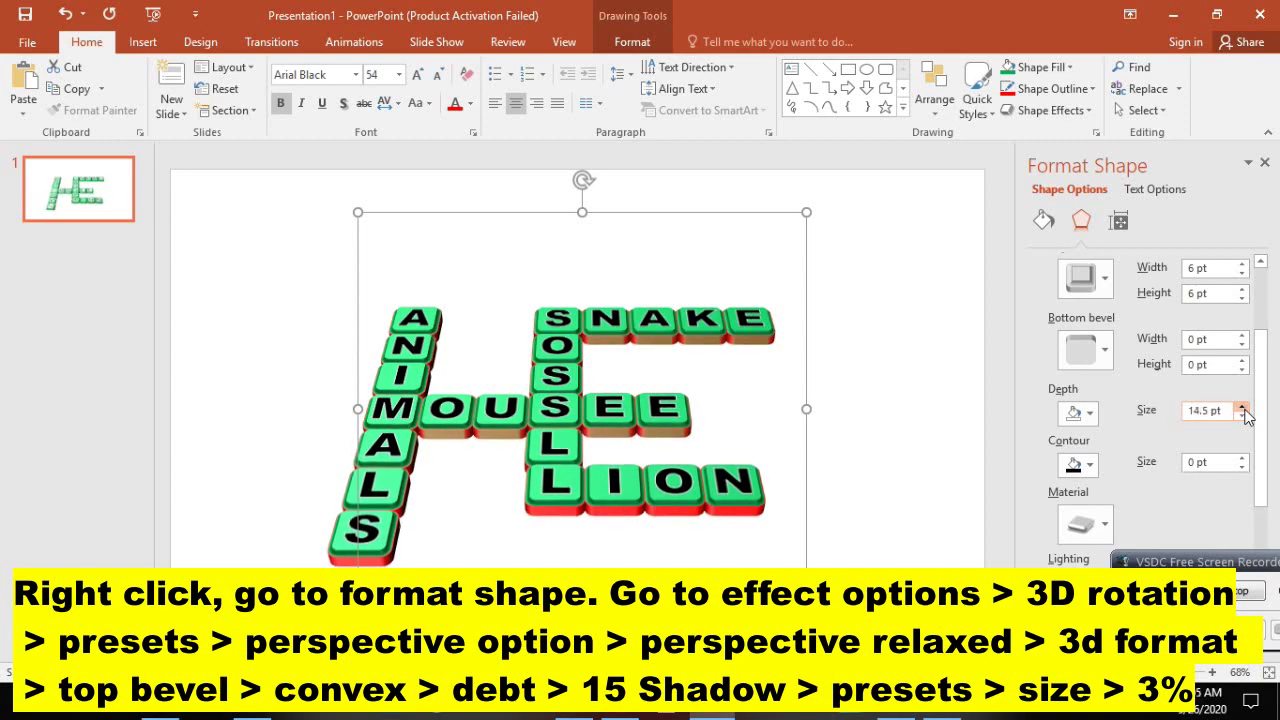
{"action": "left_click", "coordinate": [1242, 407]}
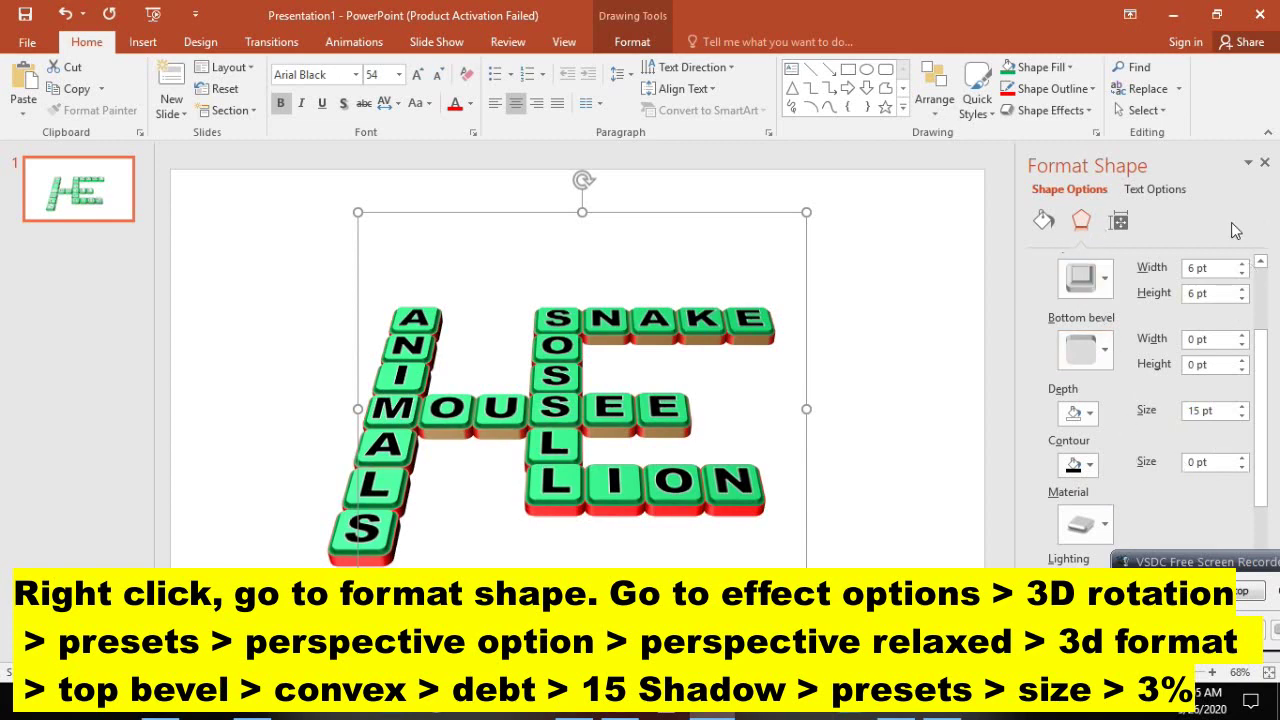
Add a shadow to the crossword tiles at 3% size, preview it, and reselect the group
{"action": "scroll", "coordinate": [1216, 365], "scroll_direction": "up", "scroll_amount": 5}
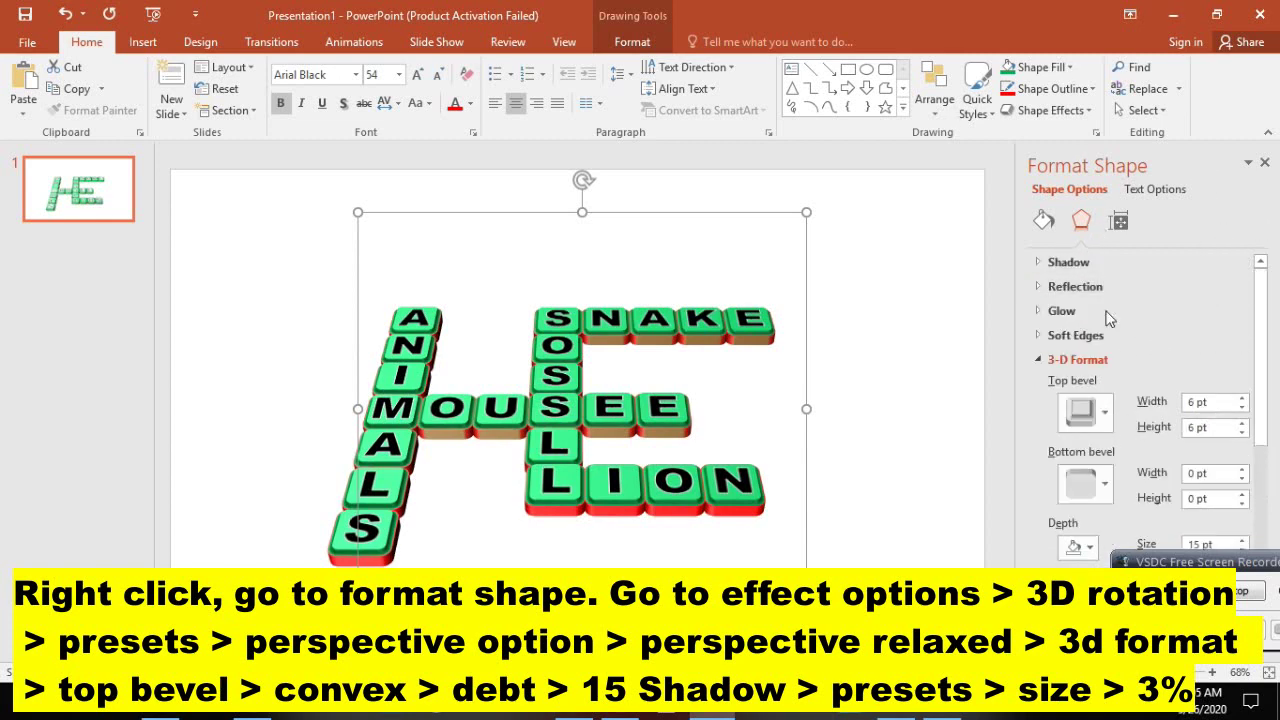
{"action": "left_click", "coordinate": [1079, 265]}
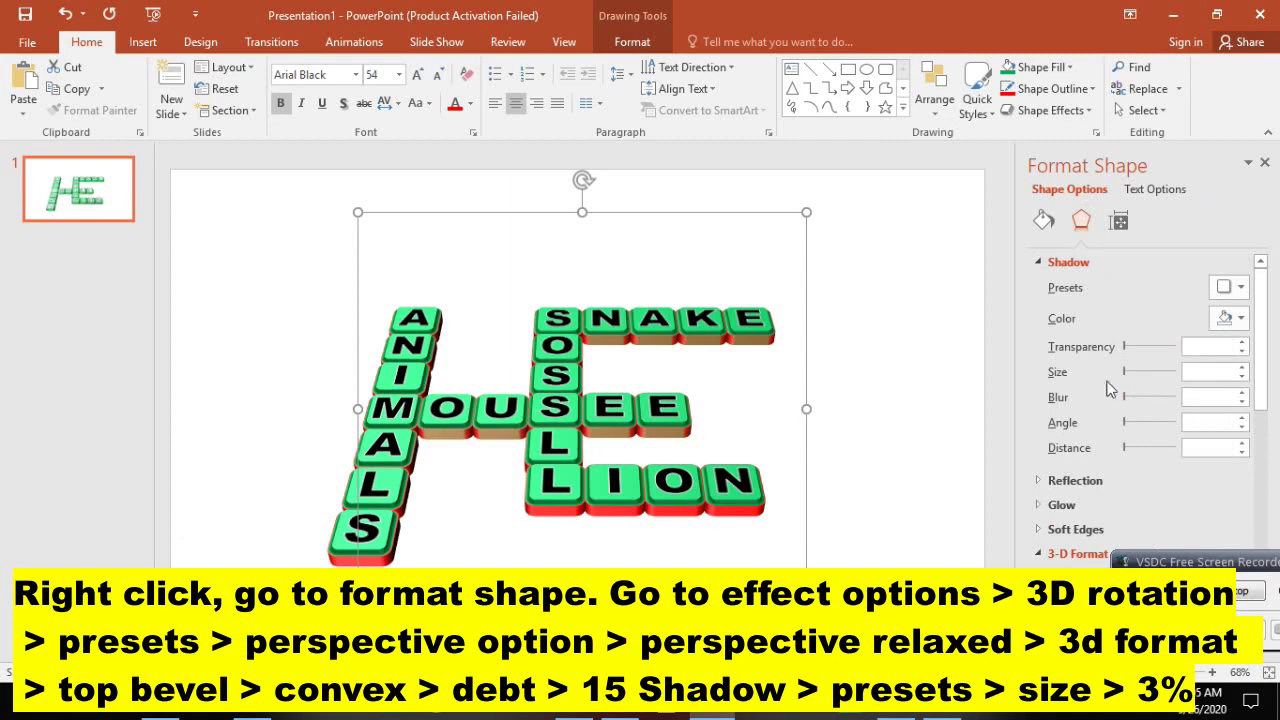
{"action": "left_click", "coordinate": [1242, 367]}
{"action": "left_click", "coordinate": [1242, 367]}
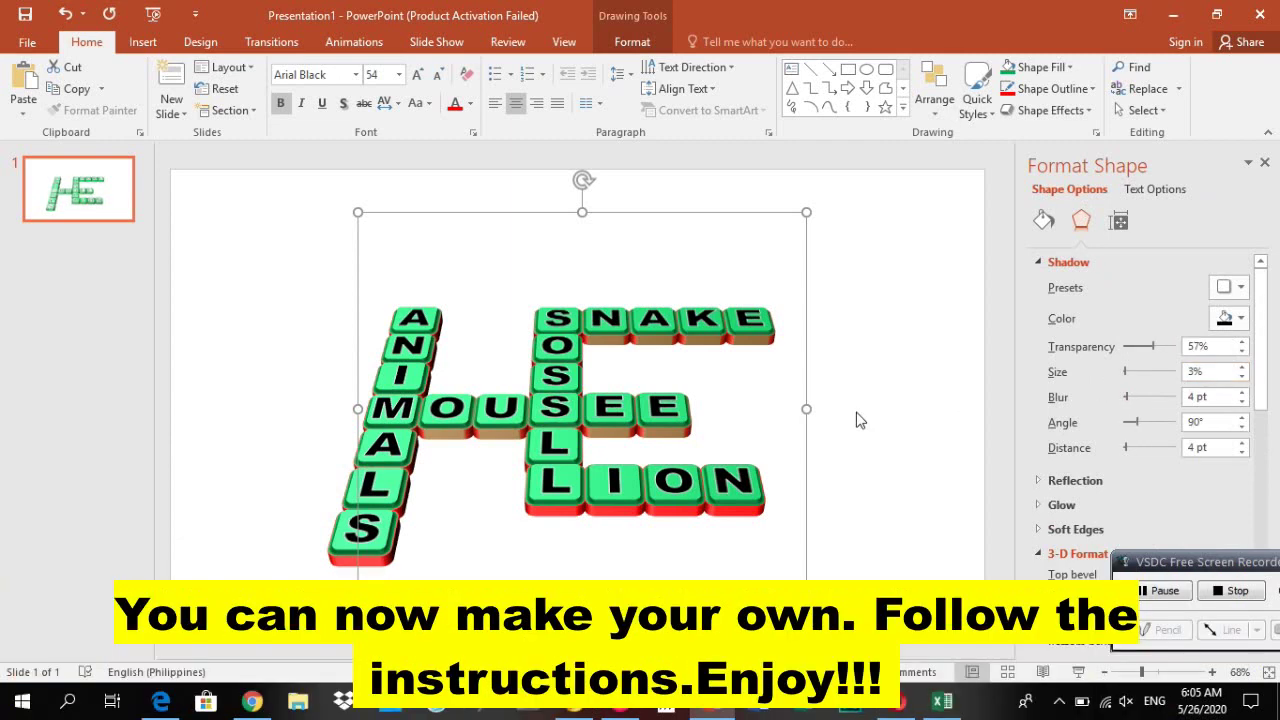
{"action": "left_click", "coordinate": [857, 421]}
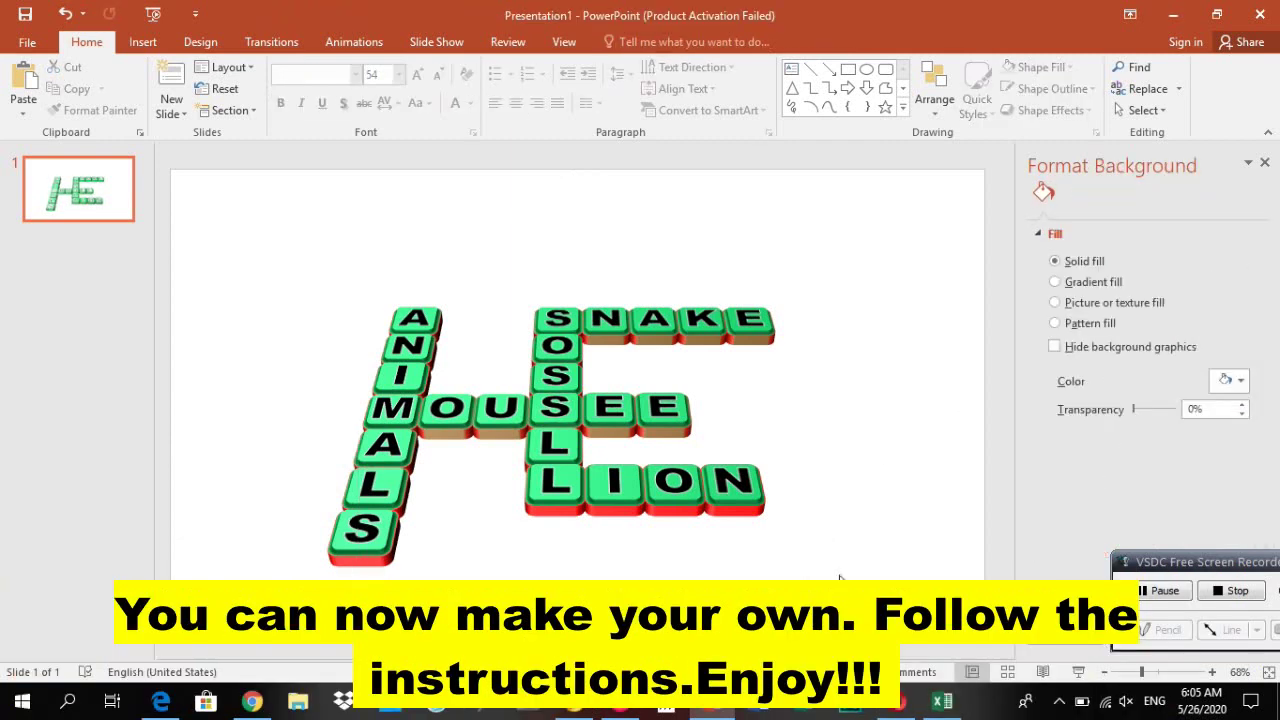
{"action": "left_click_drag", "start_coordinate": [840, 578], "coordinate": [268, 228]}
{"action": "left_click", "coordinate": [440, 420]}
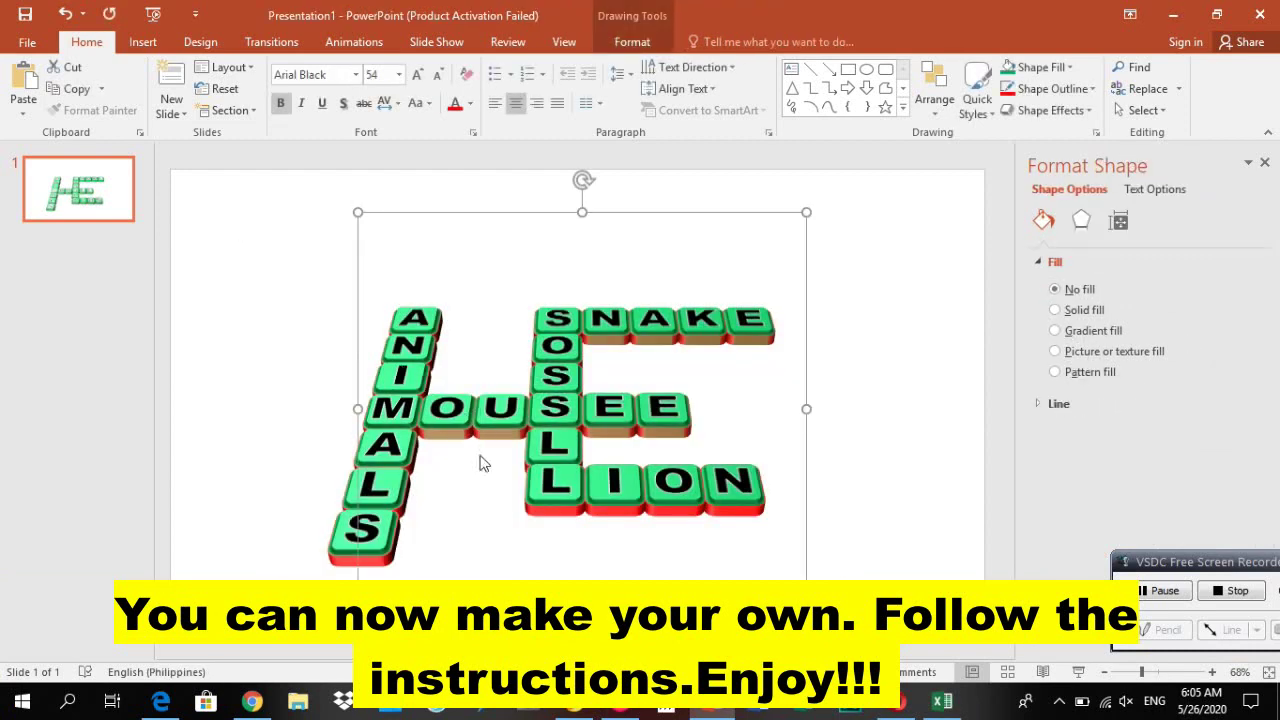